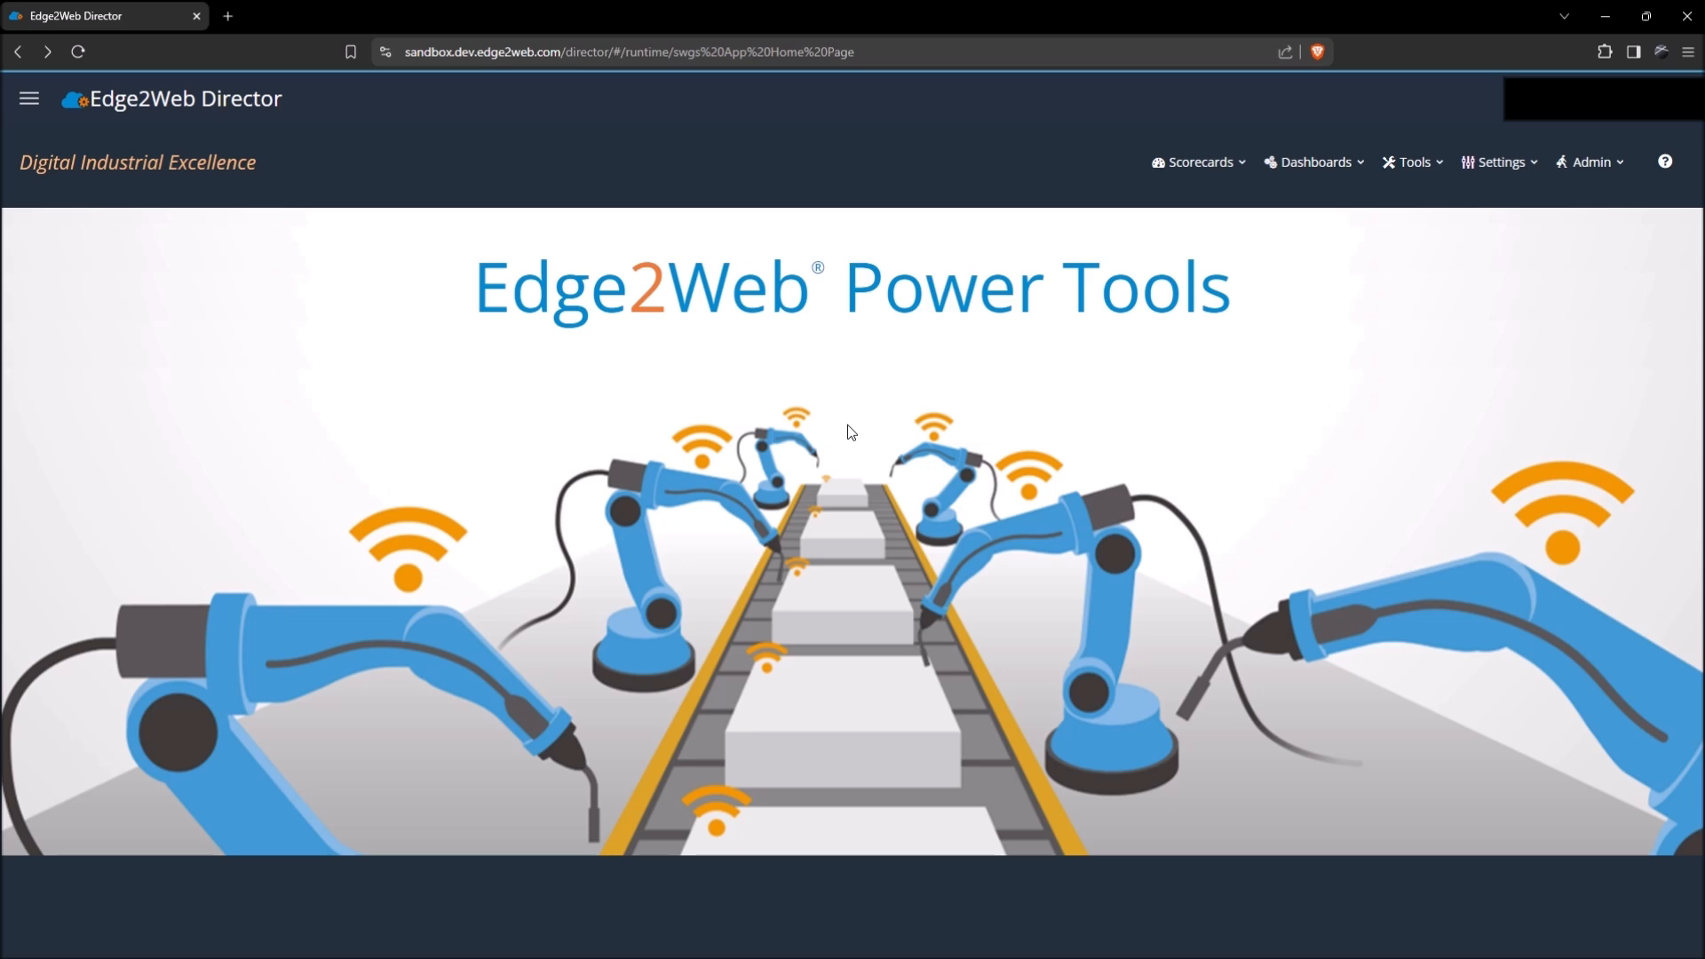
Open the Dashboard Builder and create a dashboard named Parts Tracker with the default single-cell layout.
{"action": "left_click", "coordinate": [1418, 165]}
{"action": "left_click", "coordinate": [1440, 437]}
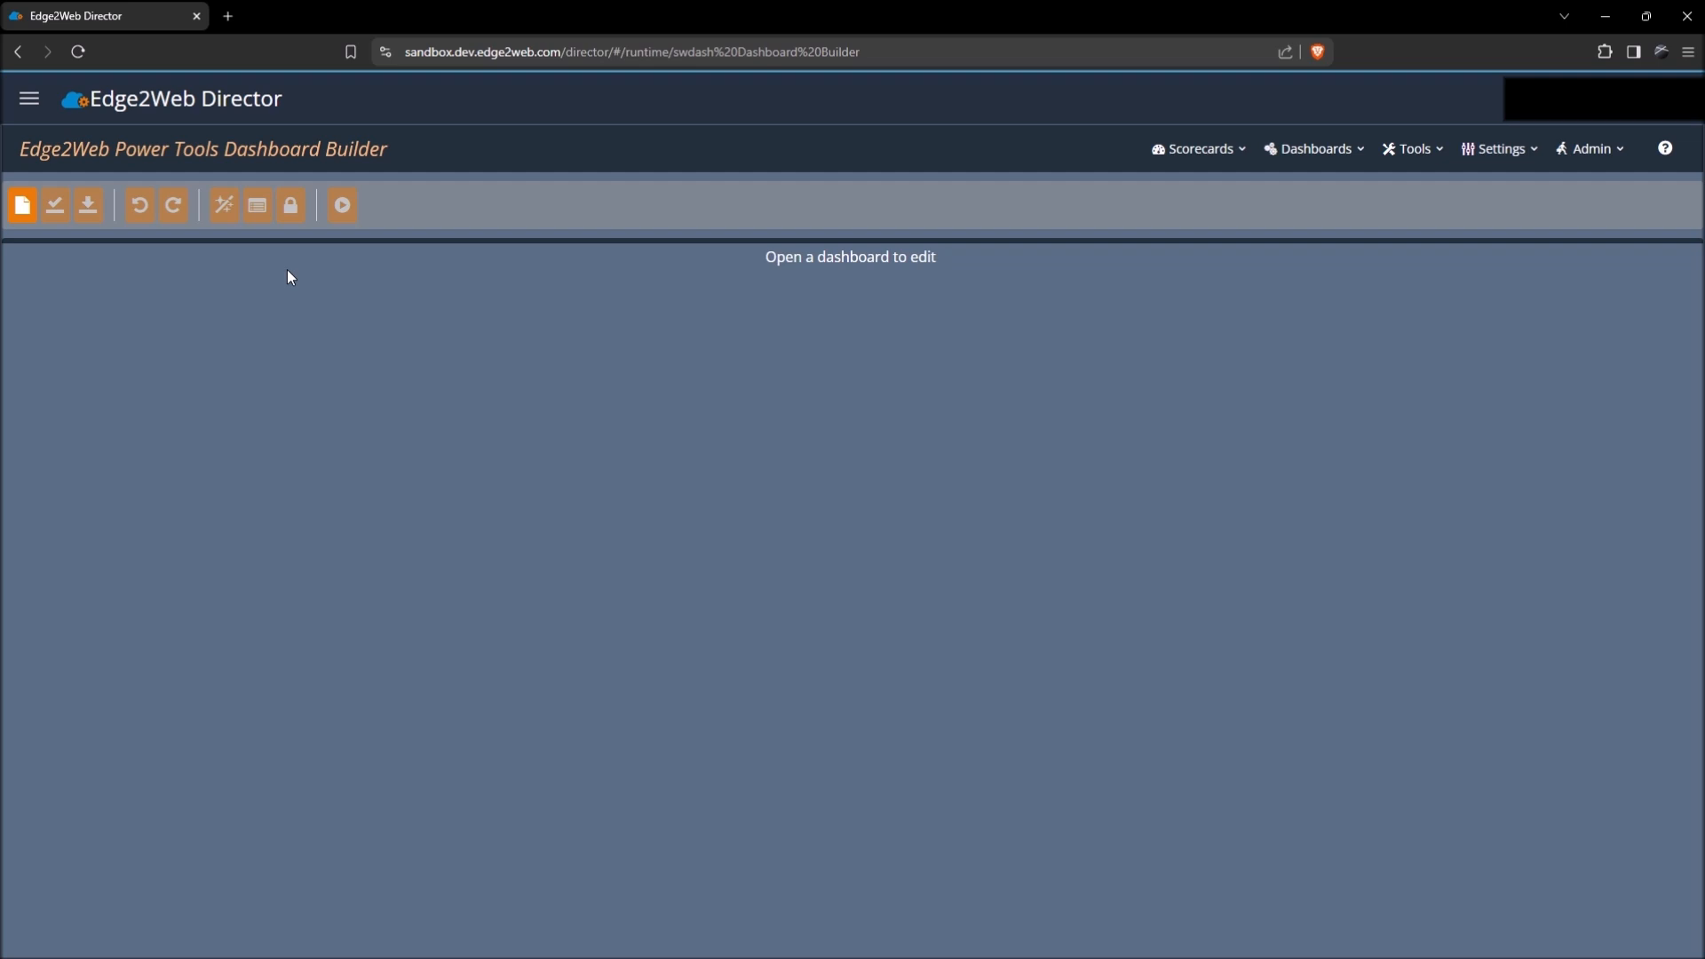
{"action": "left_click", "coordinate": [26, 210]}
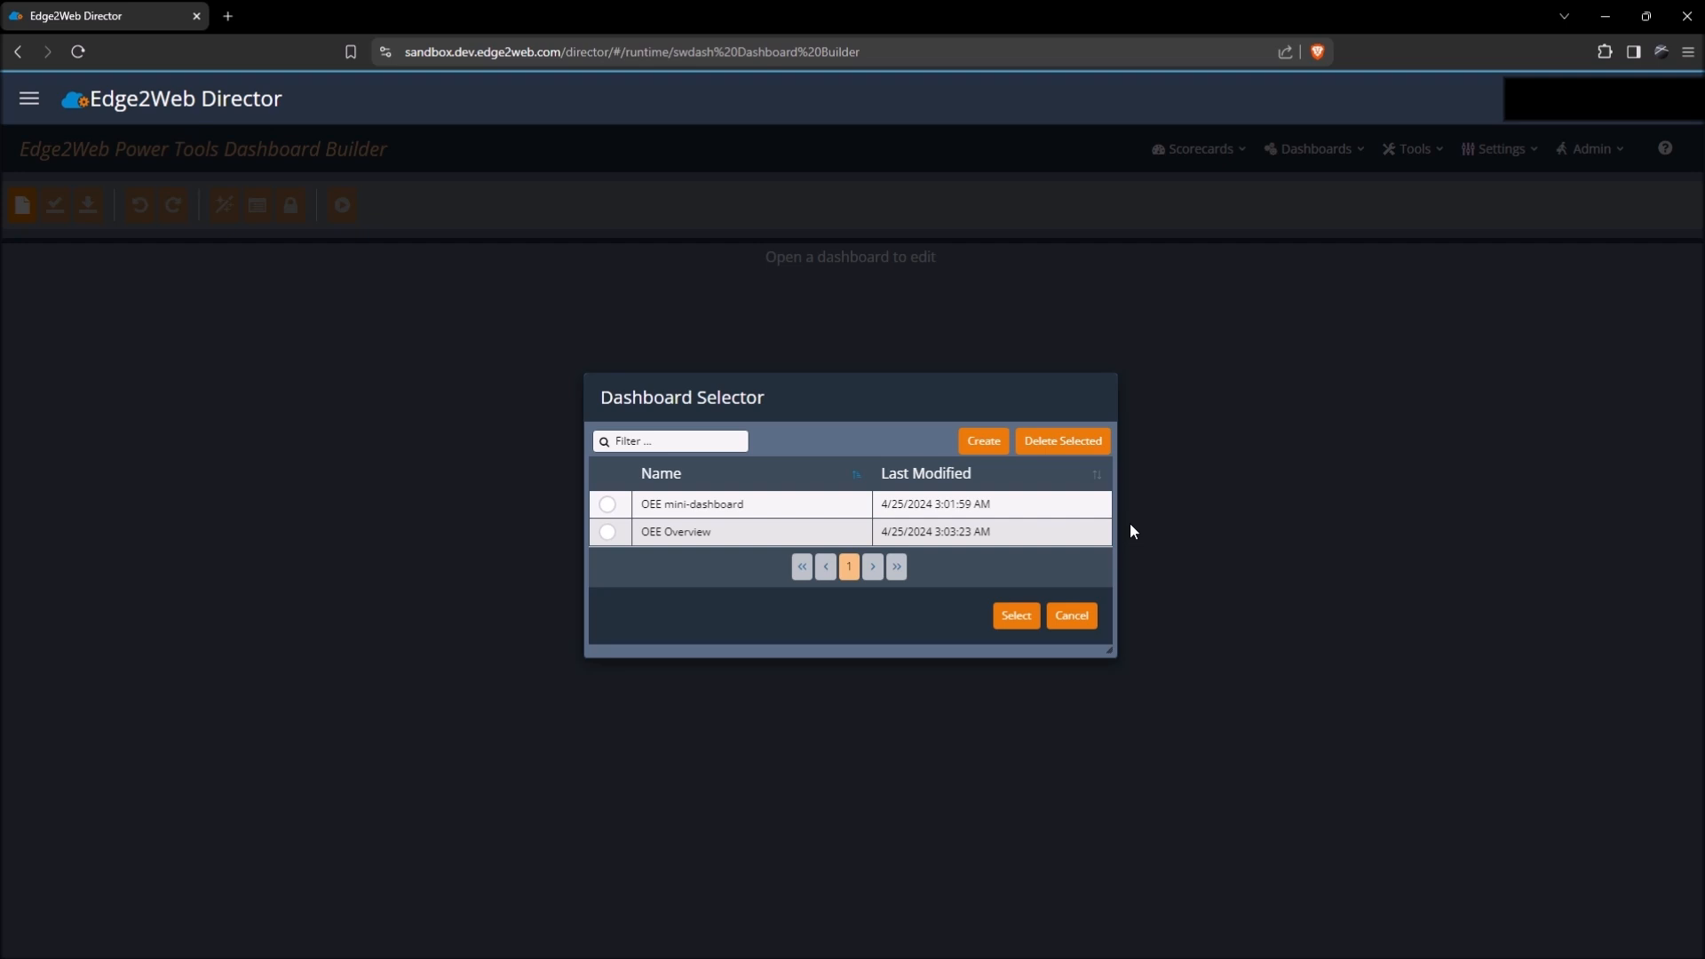
{"action": "left_click", "coordinate": [980, 442]}
{"action": "left_click", "coordinate": [765, 424]}
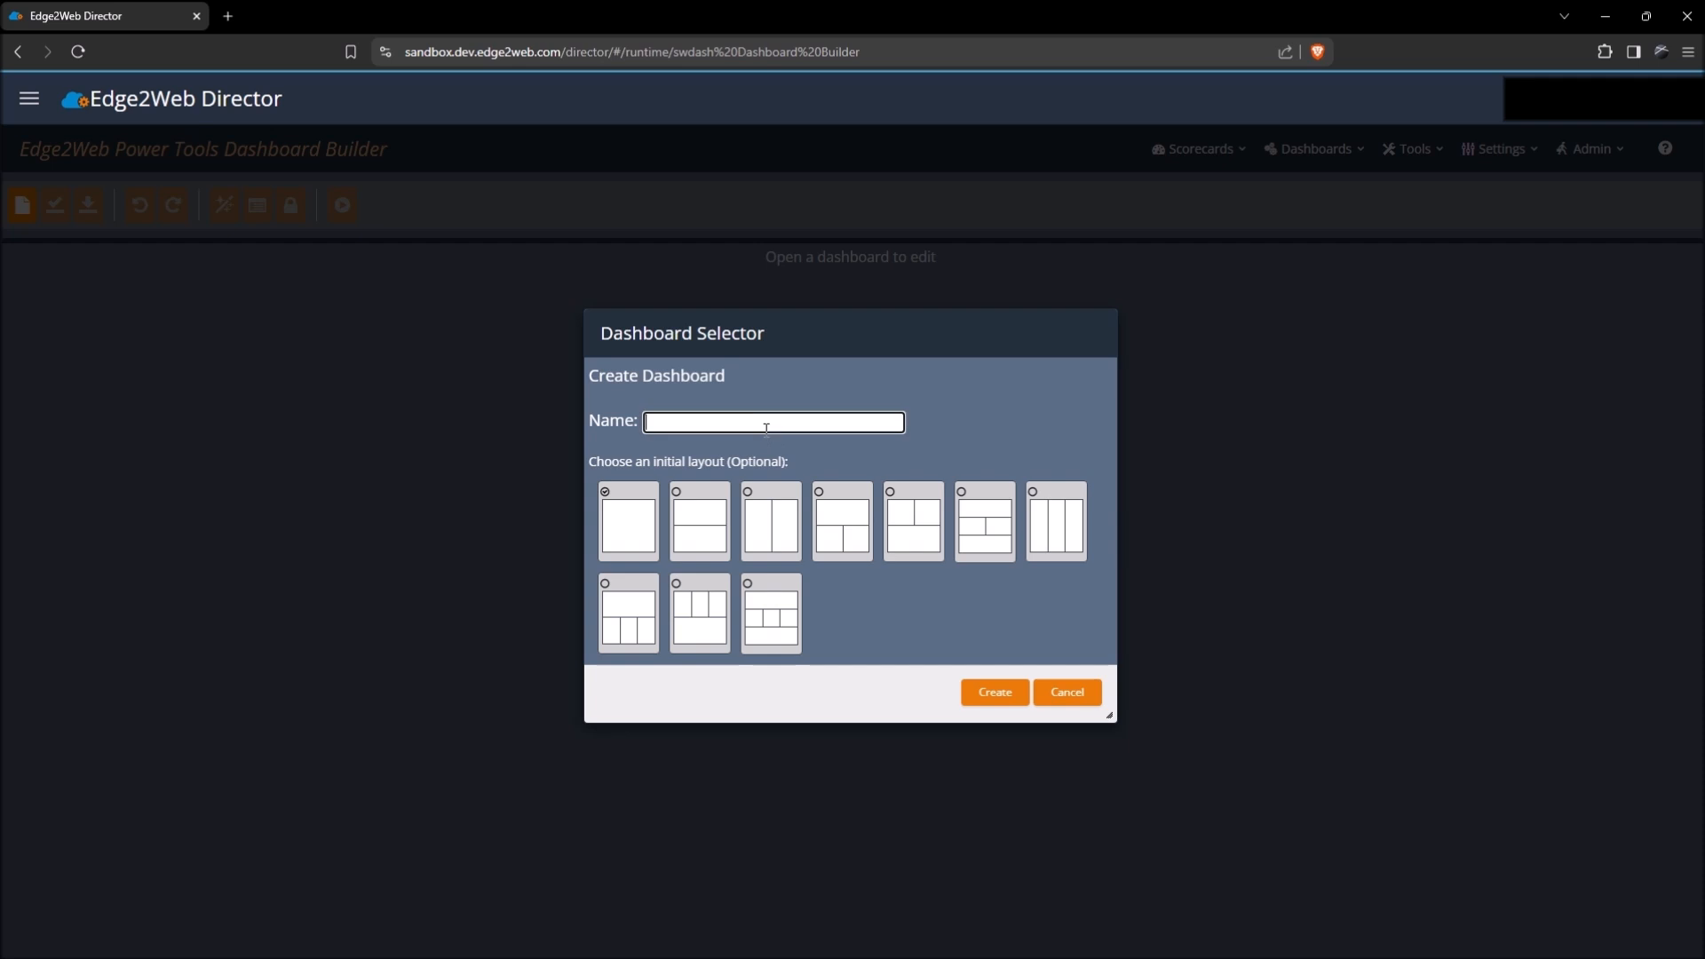
{"action": "type", "text": "Parts Tracker"}
{"action": "left_click", "coordinate": [971, 702]}
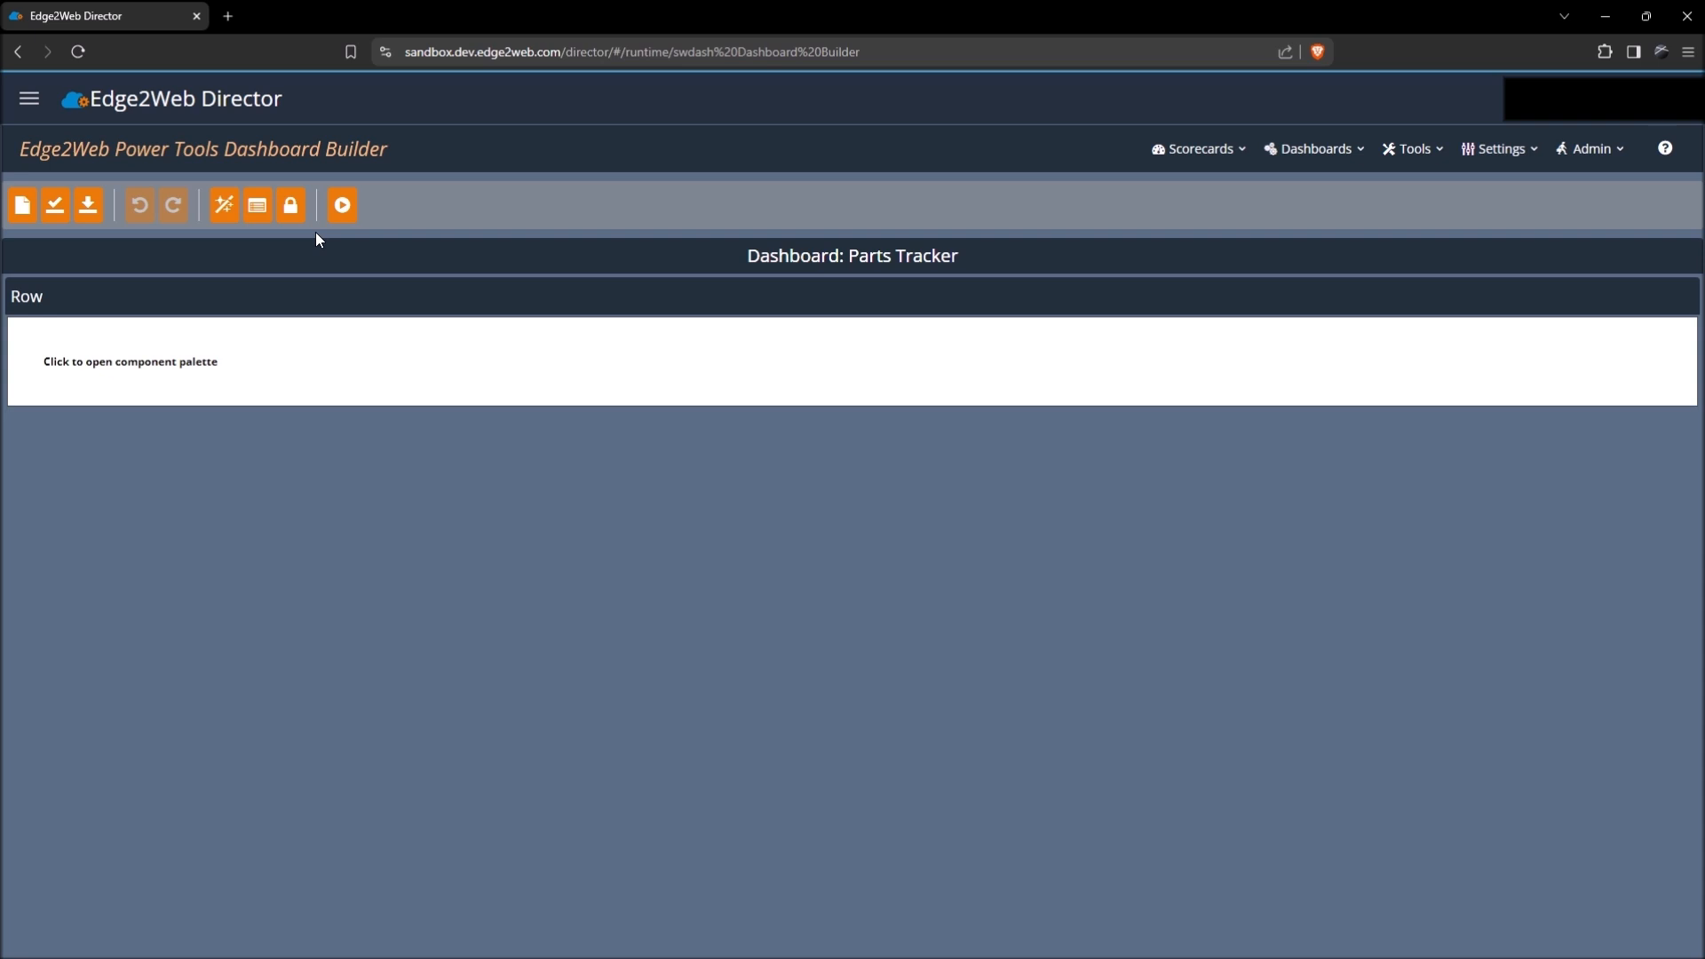
View the dashboard in its form-based editing mode and return to the preview editing mode.
{"action": "left_click", "coordinate": [254, 207]}
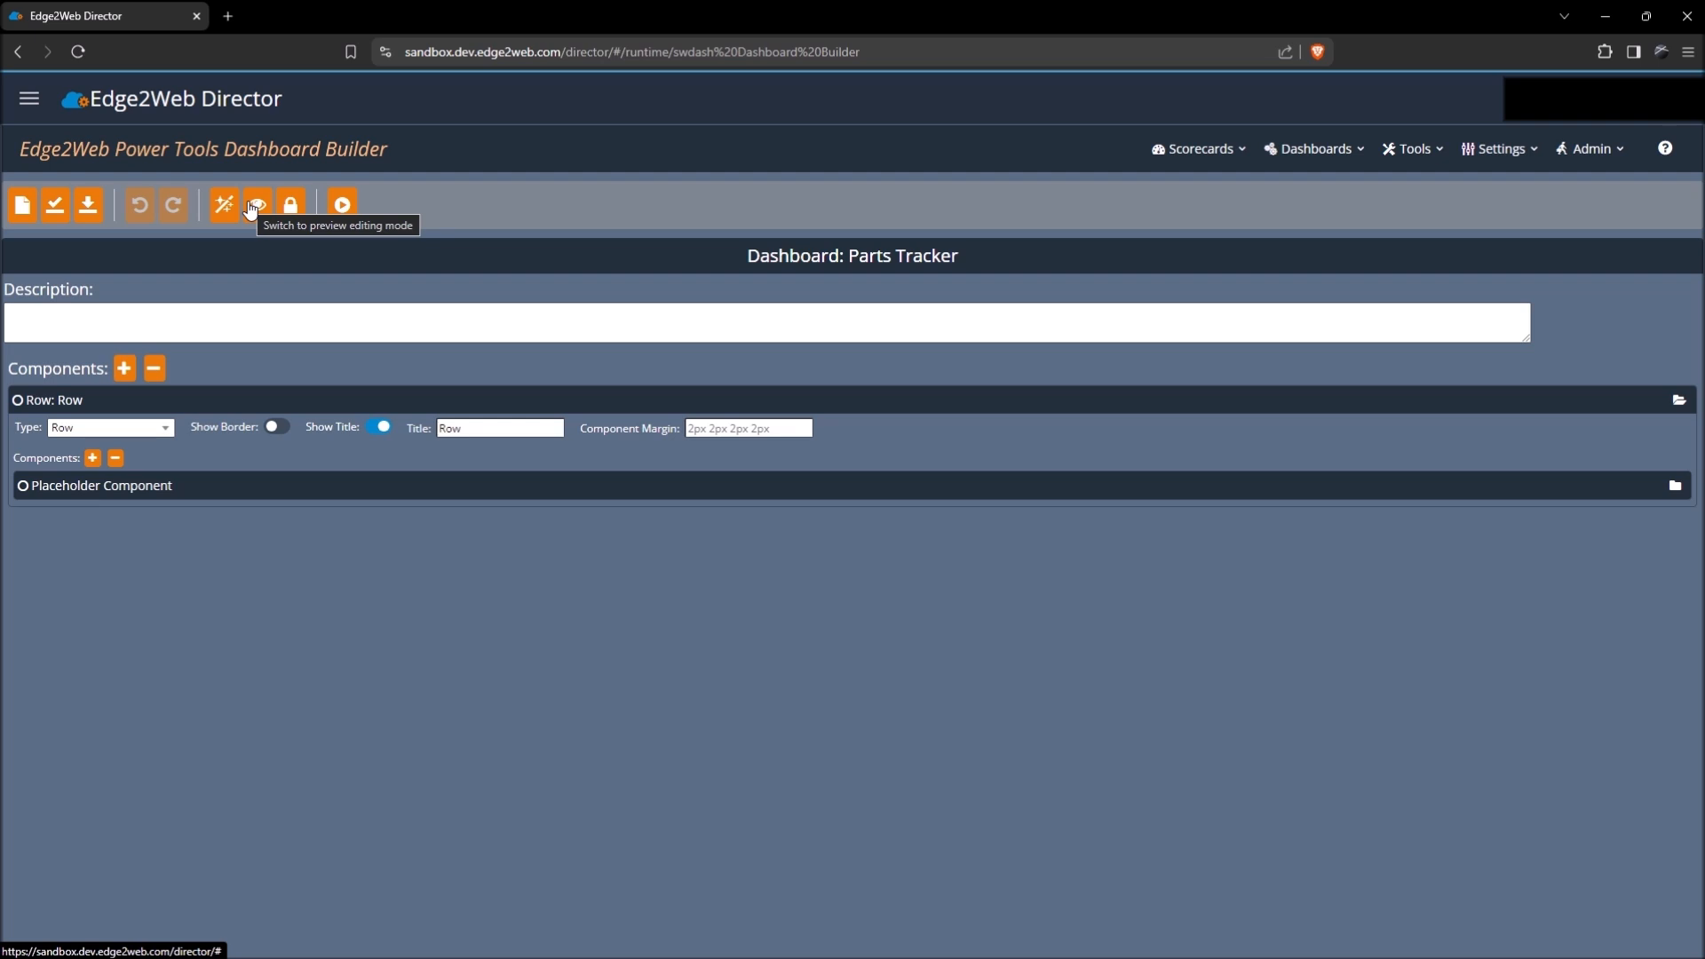
{"action": "left_click", "coordinate": [255, 207]}
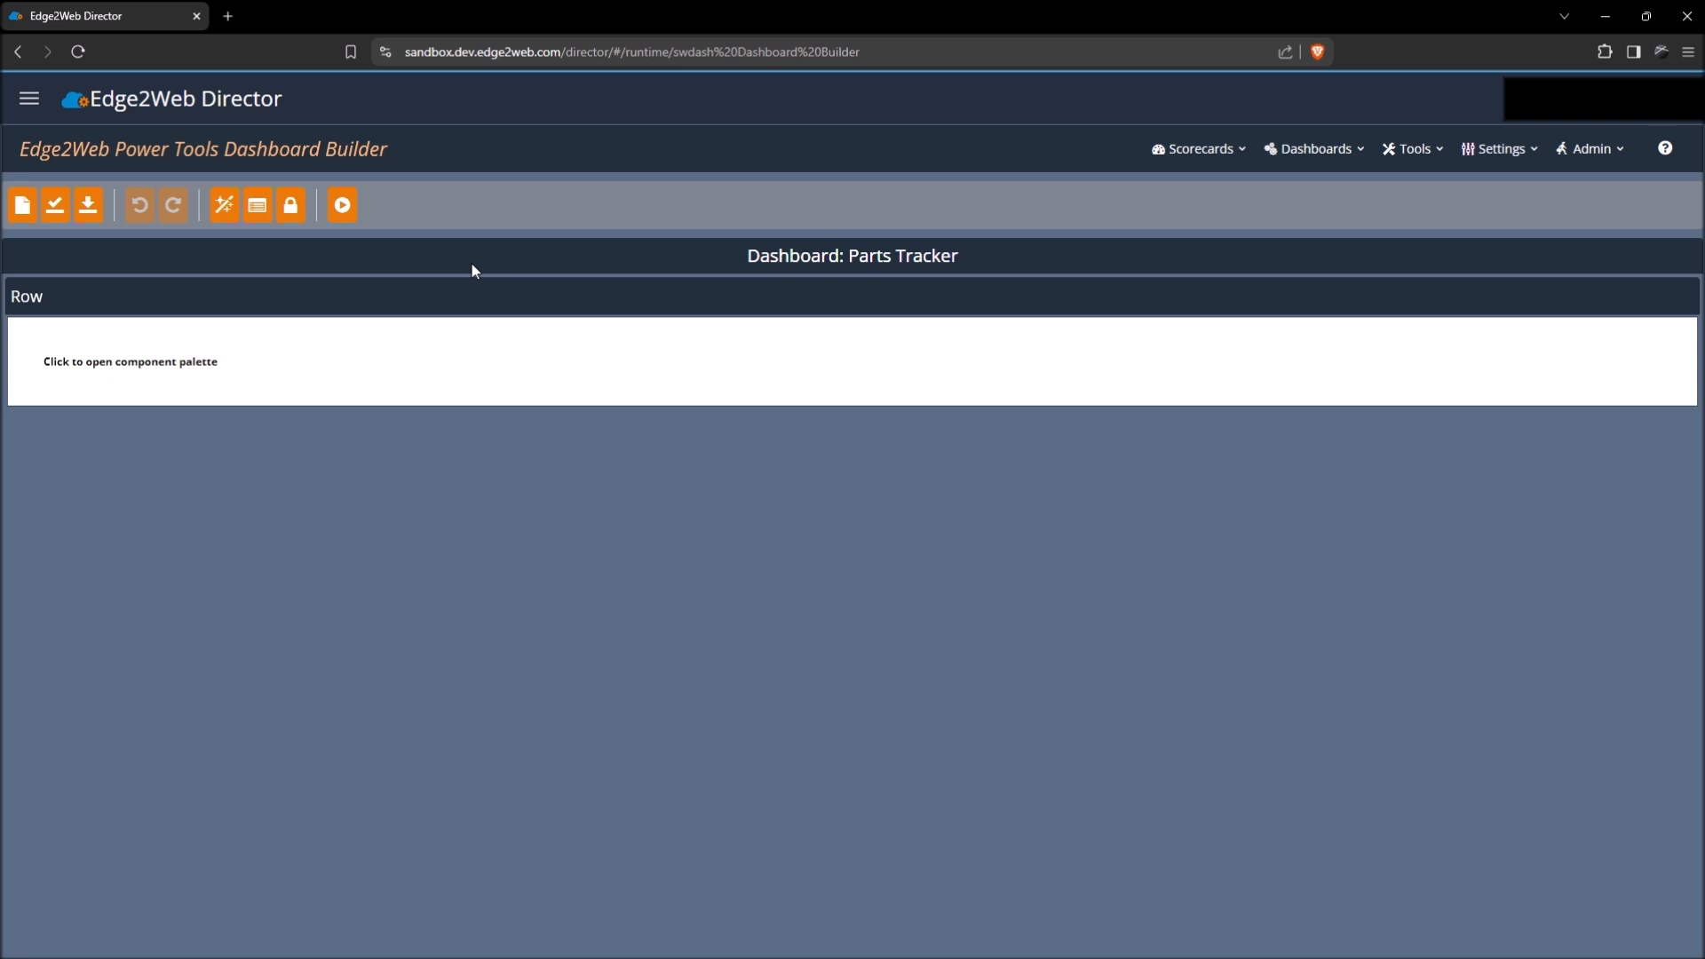
Open the component palette and expand its Scorecards group.
{"action": "left_click", "coordinate": [228, 209]}
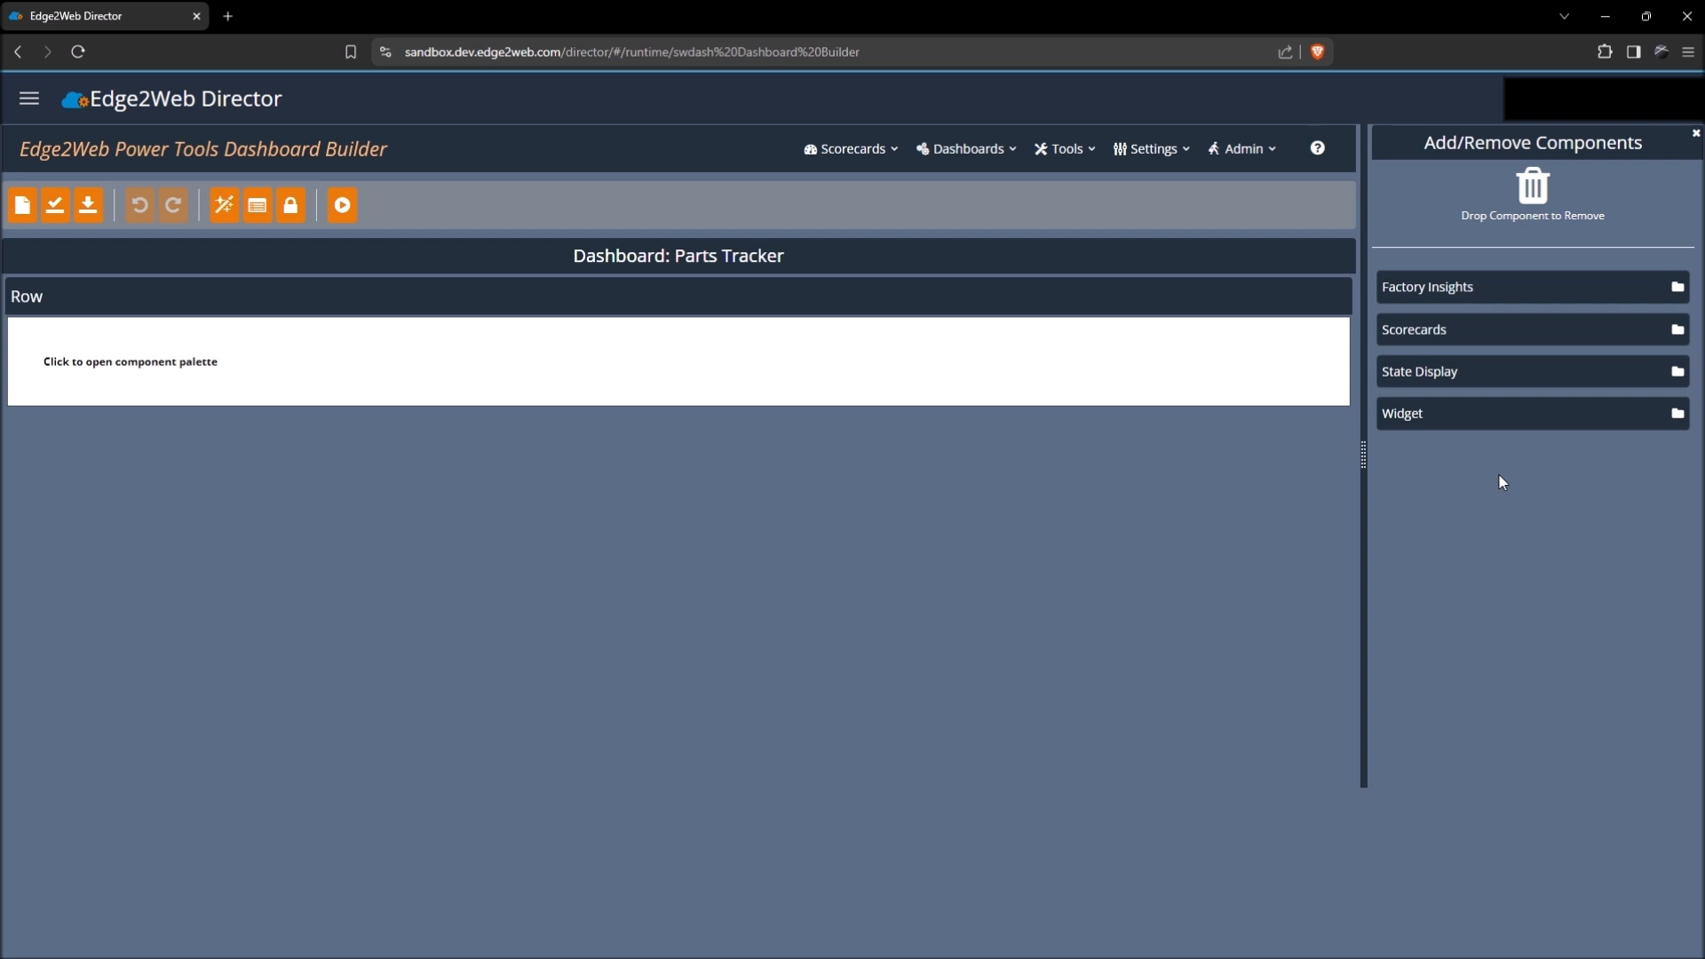
{"action": "left_click", "coordinate": [1679, 331]}
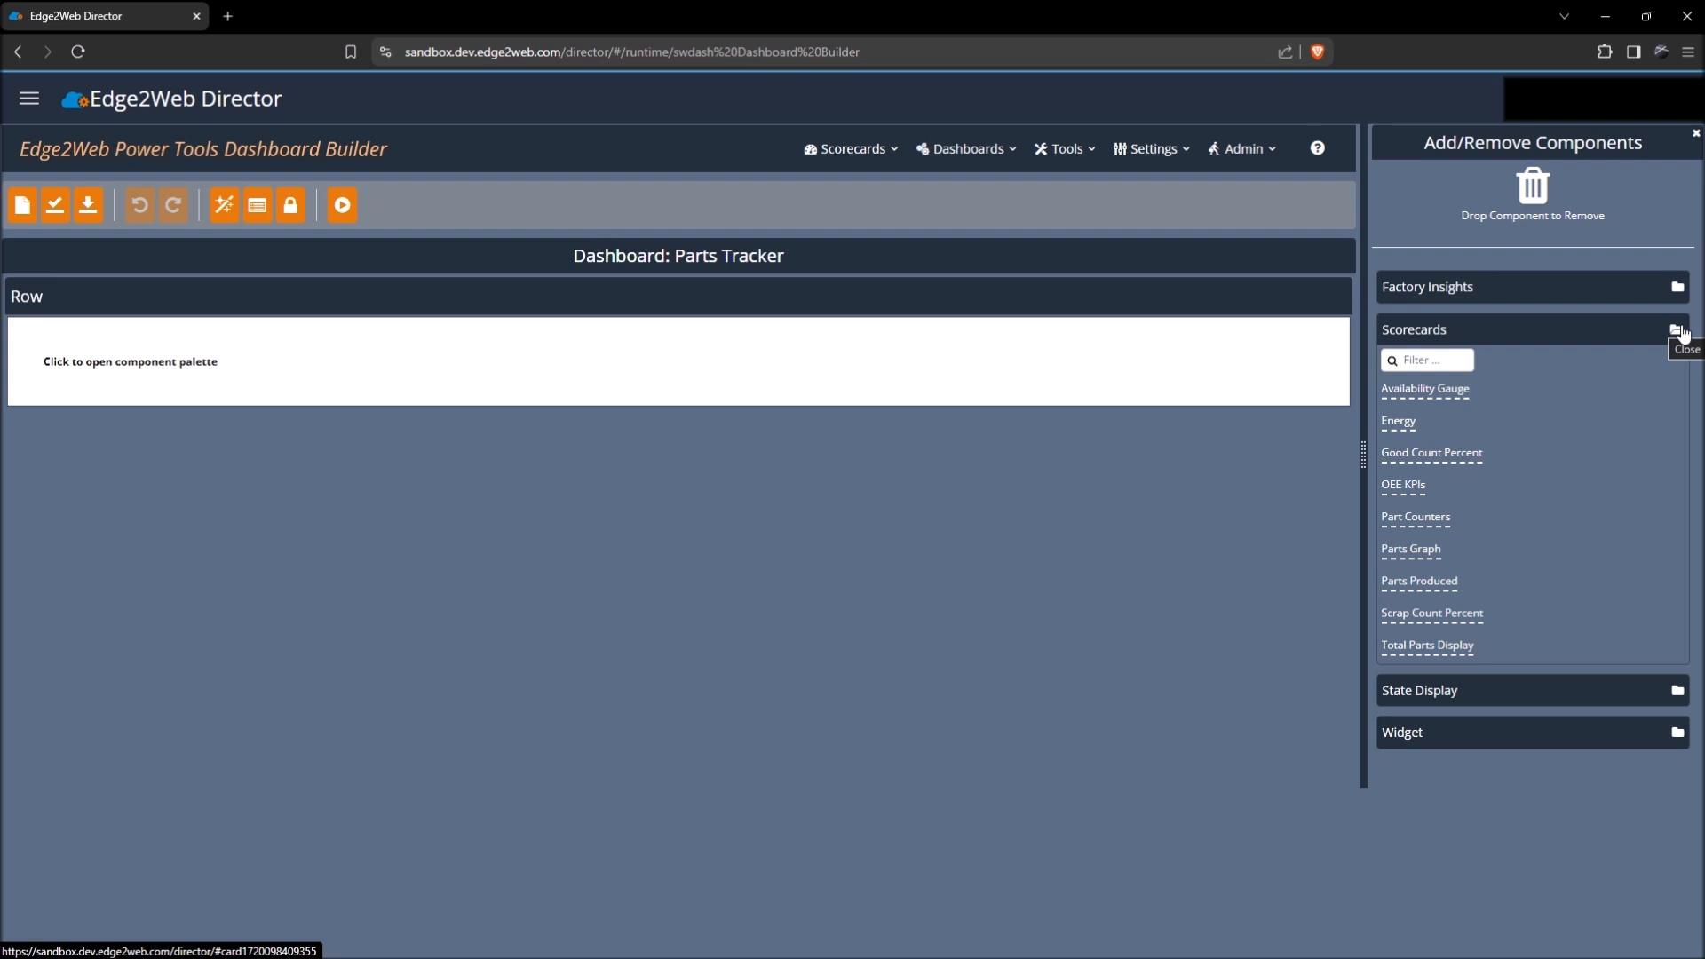
Try adding the Energy scorecard to the row, remove it, and undo both changes.
{"action": "left_click_drag", "start_coordinate": [1399, 421], "coordinate": [1020, 380]}
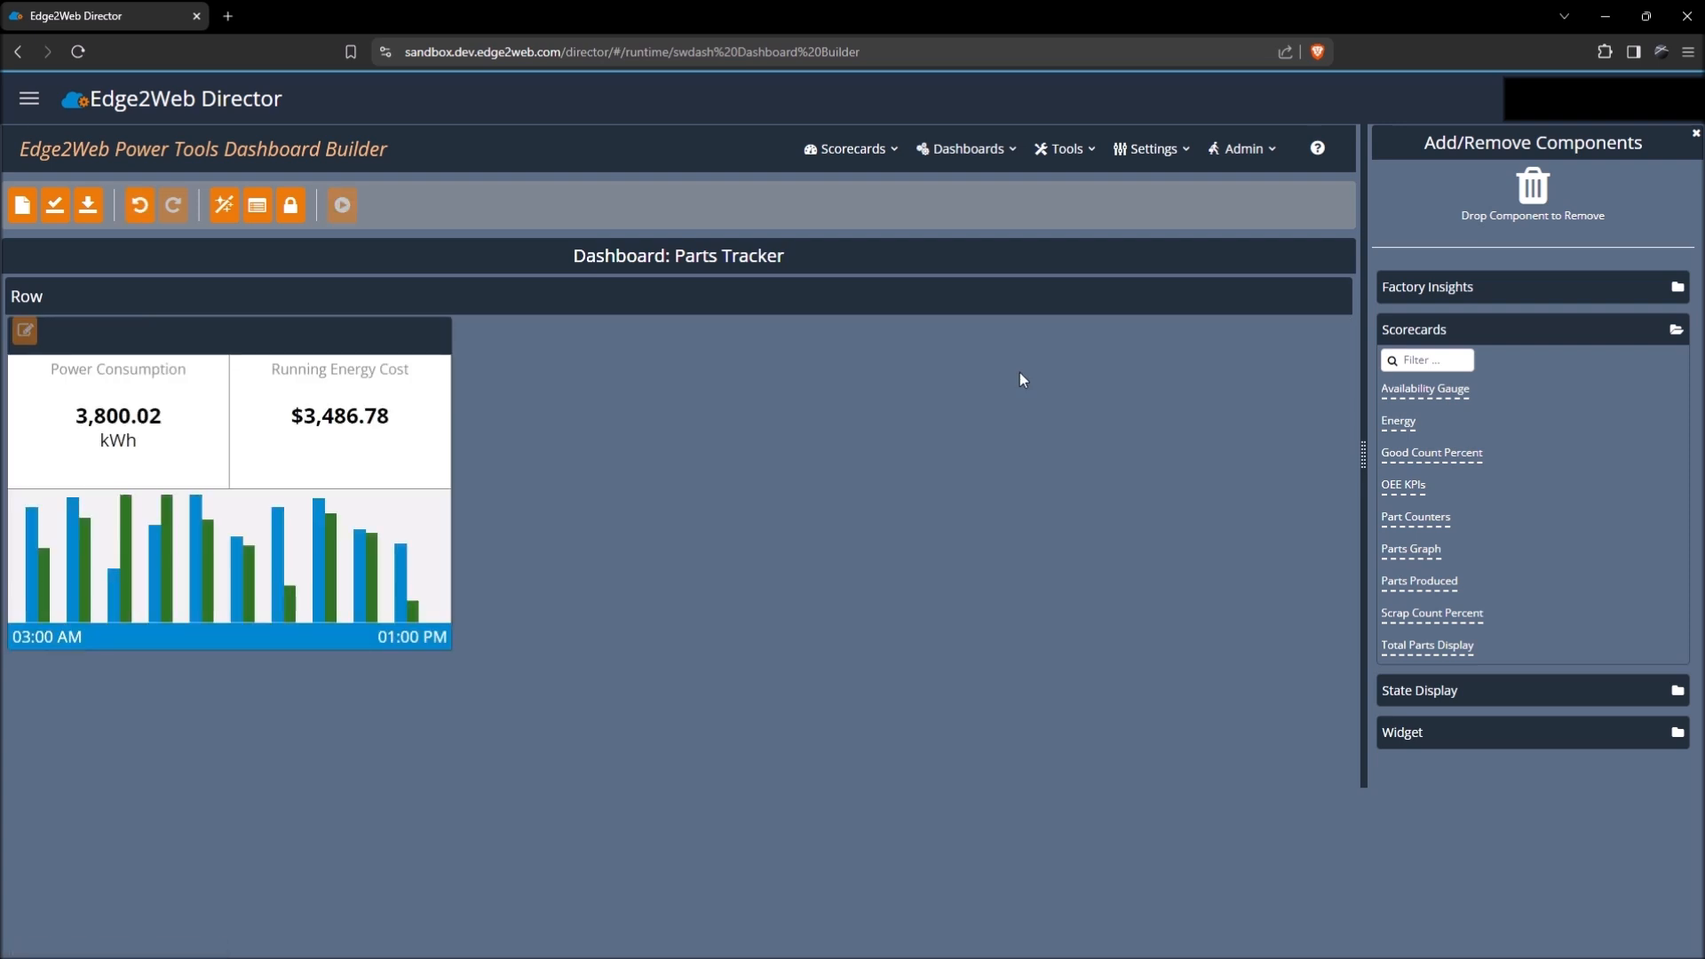
{"action": "left_click_drag", "start_coordinate": [429, 370], "coordinate": [1542, 206]}
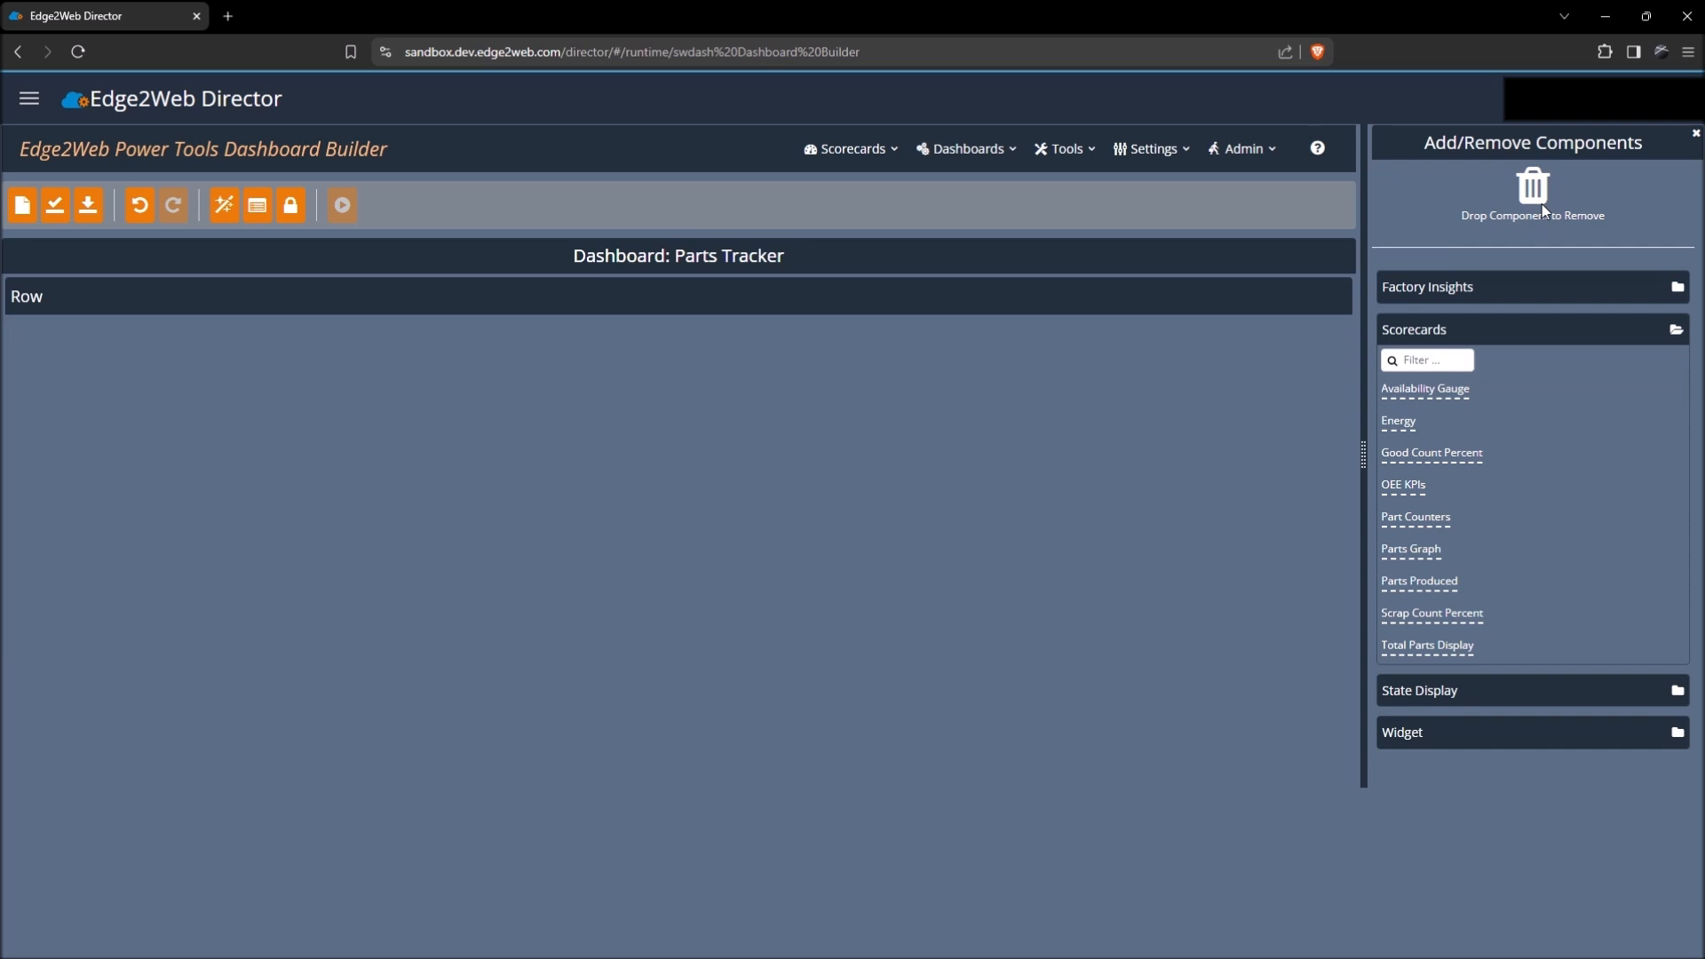
{"action": "left_click", "coordinate": [147, 208]}
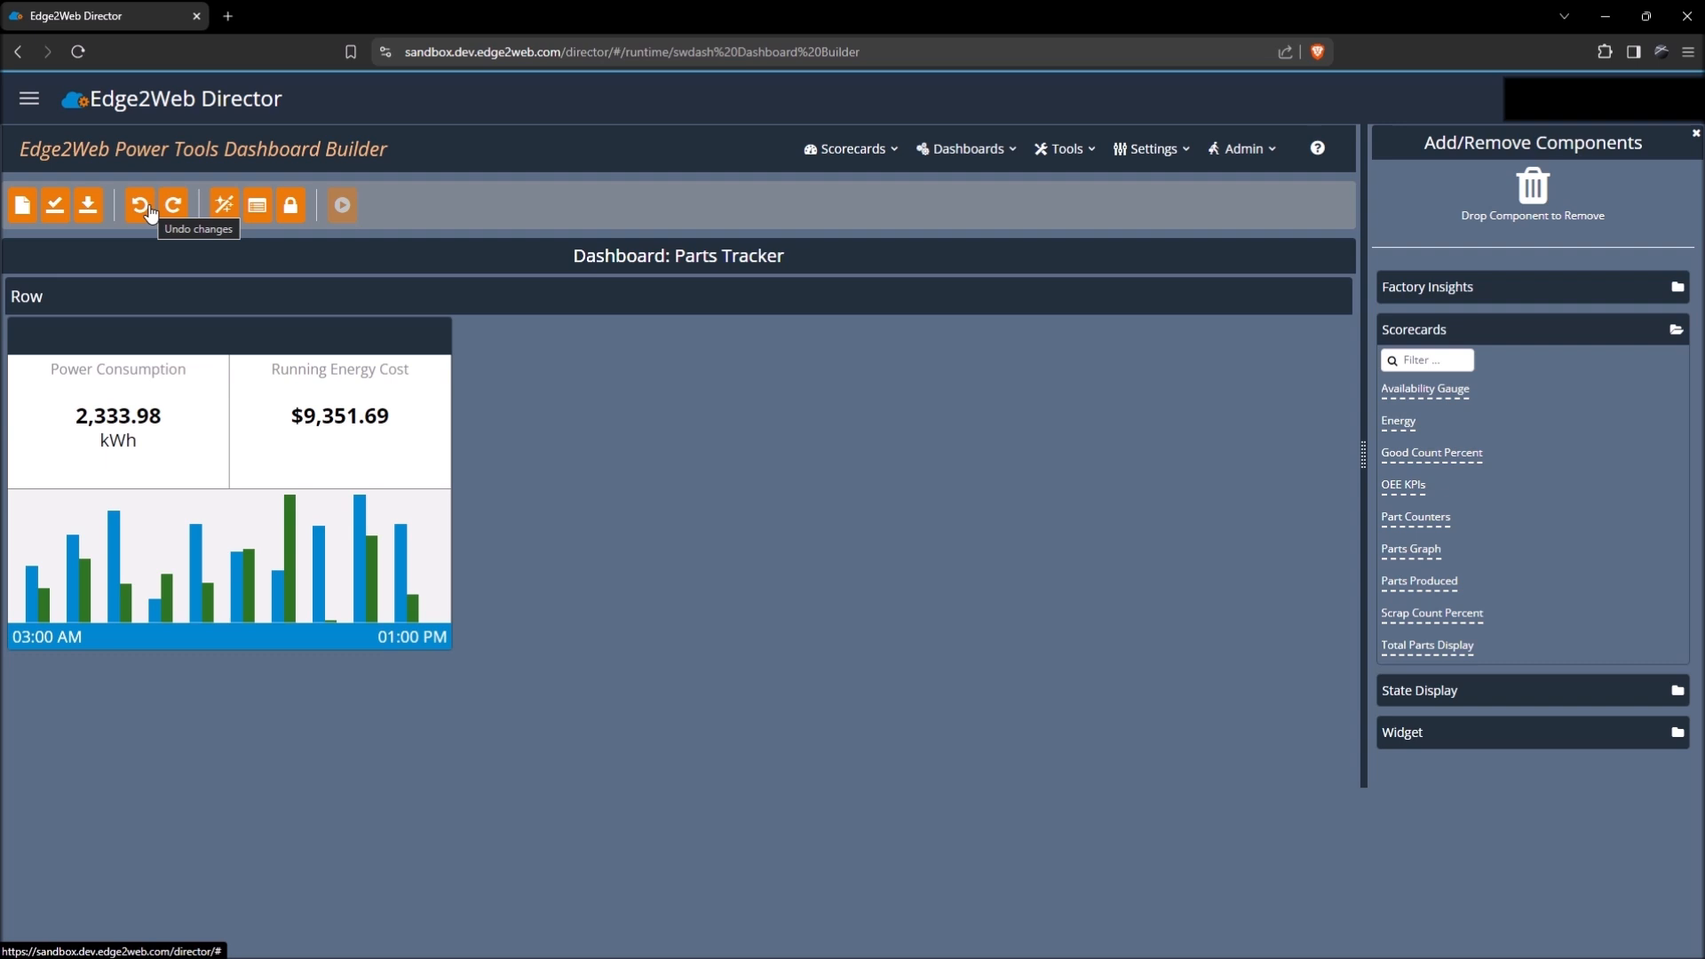
{"action": "left_click", "coordinate": [149, 209]}
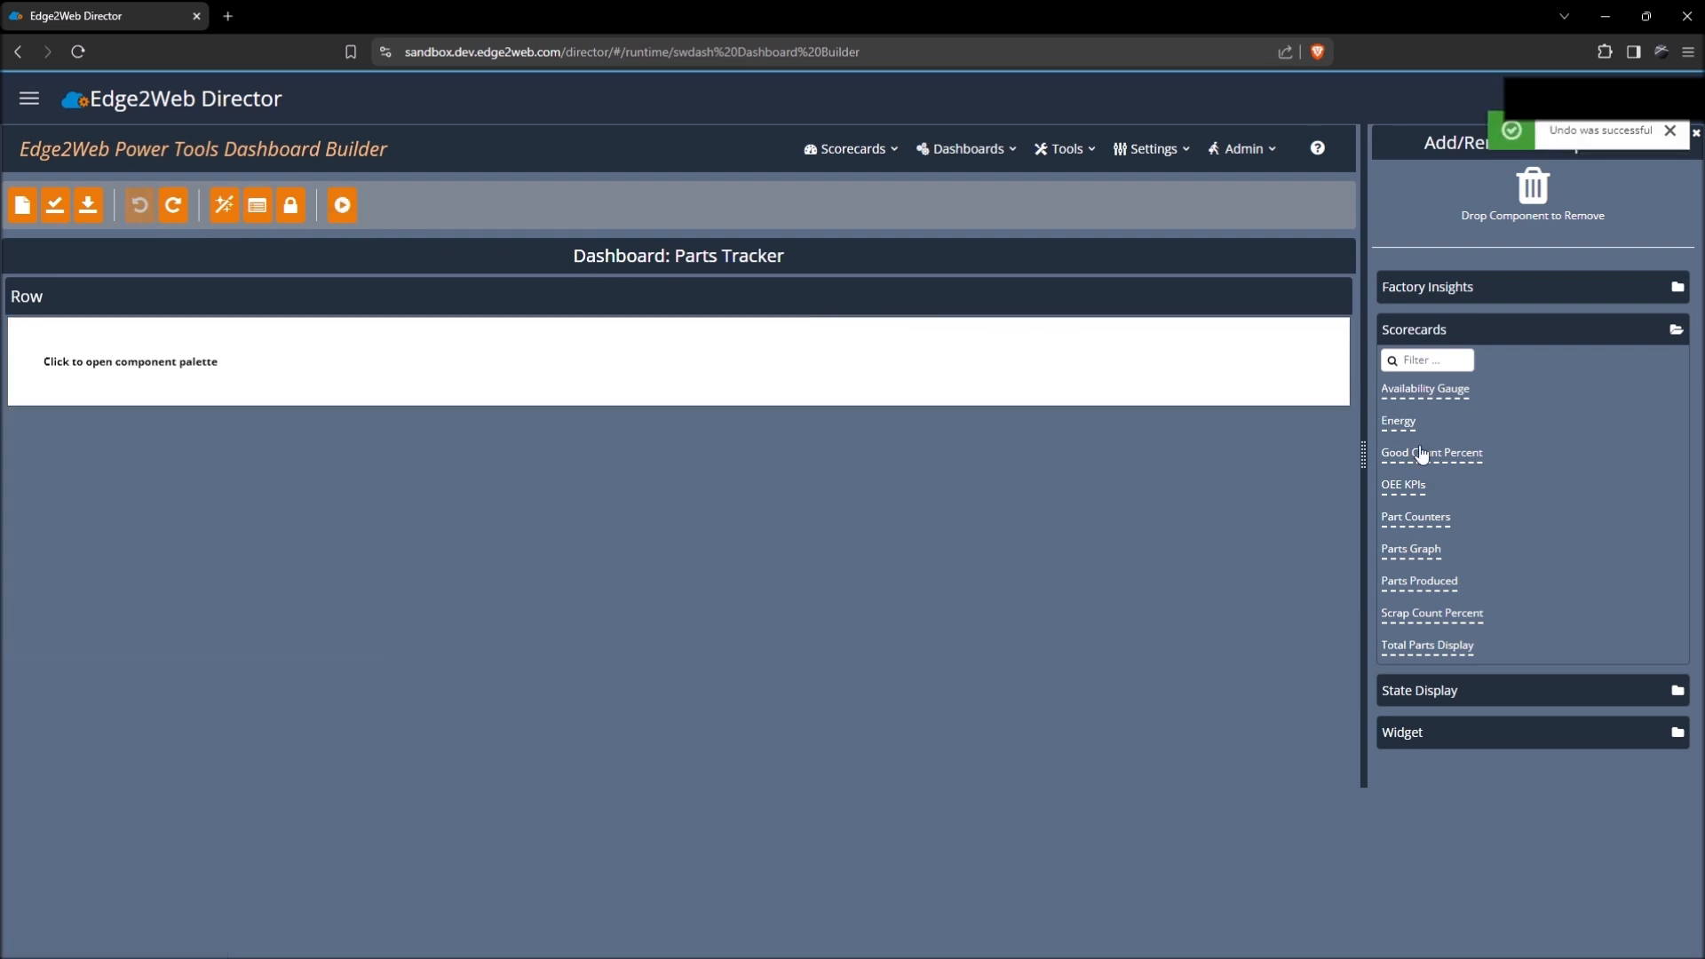
Add the Good Count Percent, Scrap Count Percent and Total Parts Display scorecards side by side in the row.
{"action": "left_click_drag", "start_coordinate": [1424, 455], "coordinate": [485, 367]}
{"action": "left_click_drag", "start_coordinate": [1432, 612], "coordinate": [589, 402]}
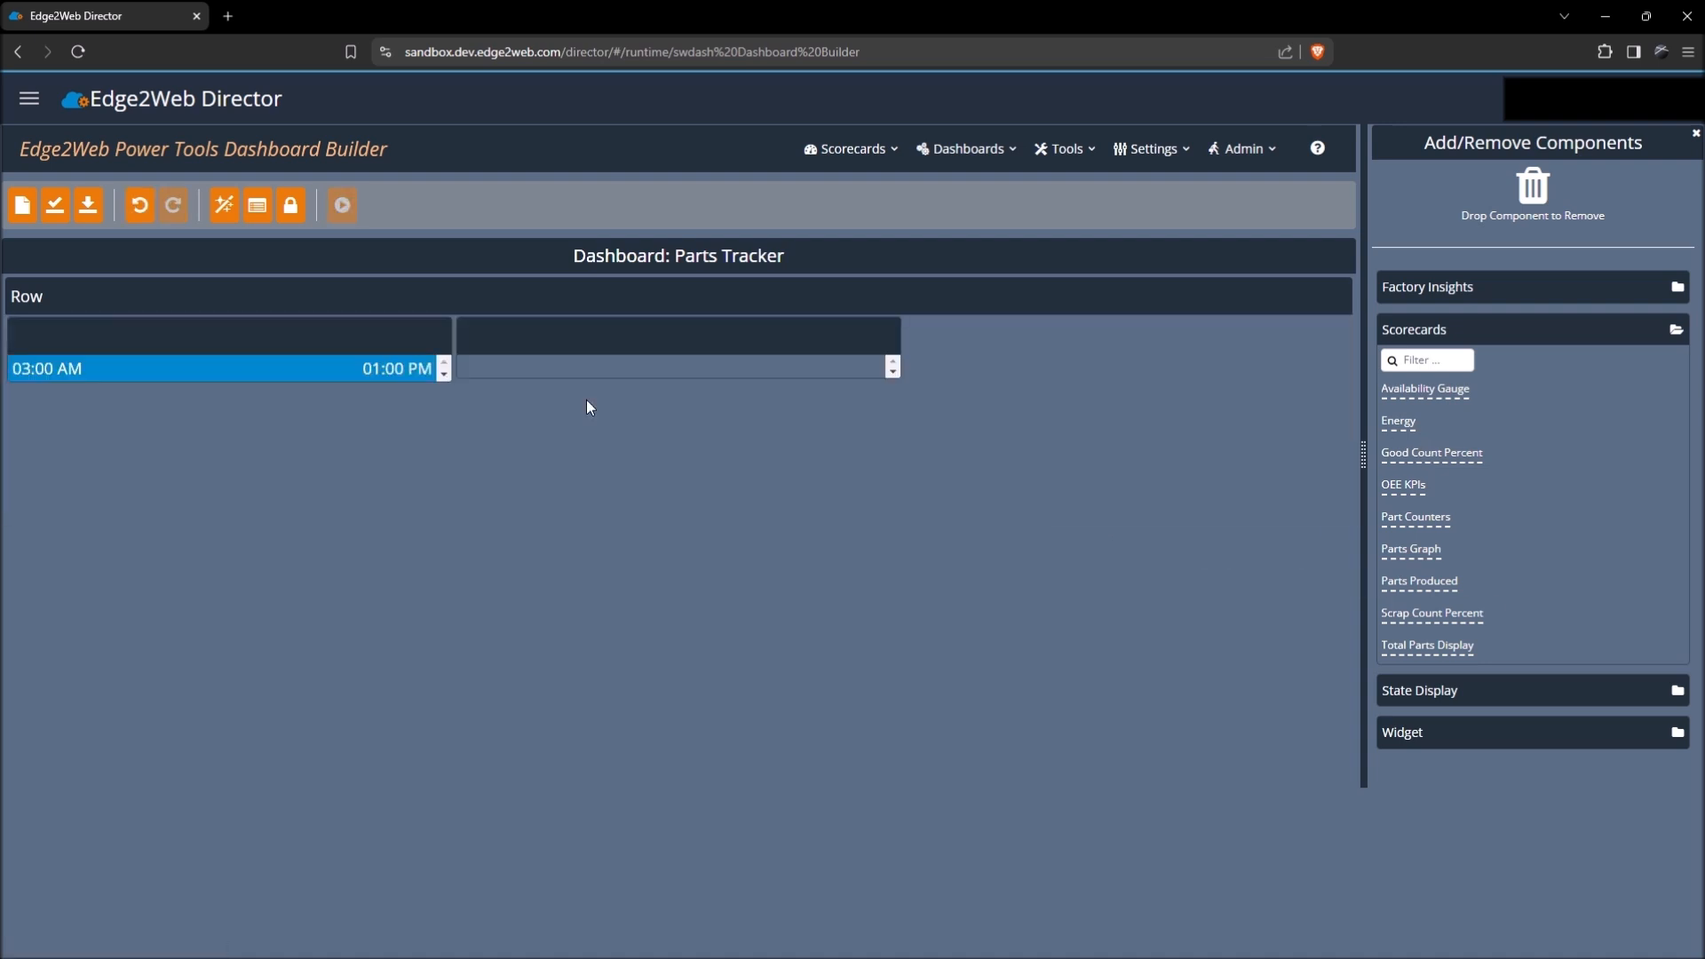
{"action": "left_click_drag", "start_coordinate": [1450, 651], "coordinate": [932, 392]}
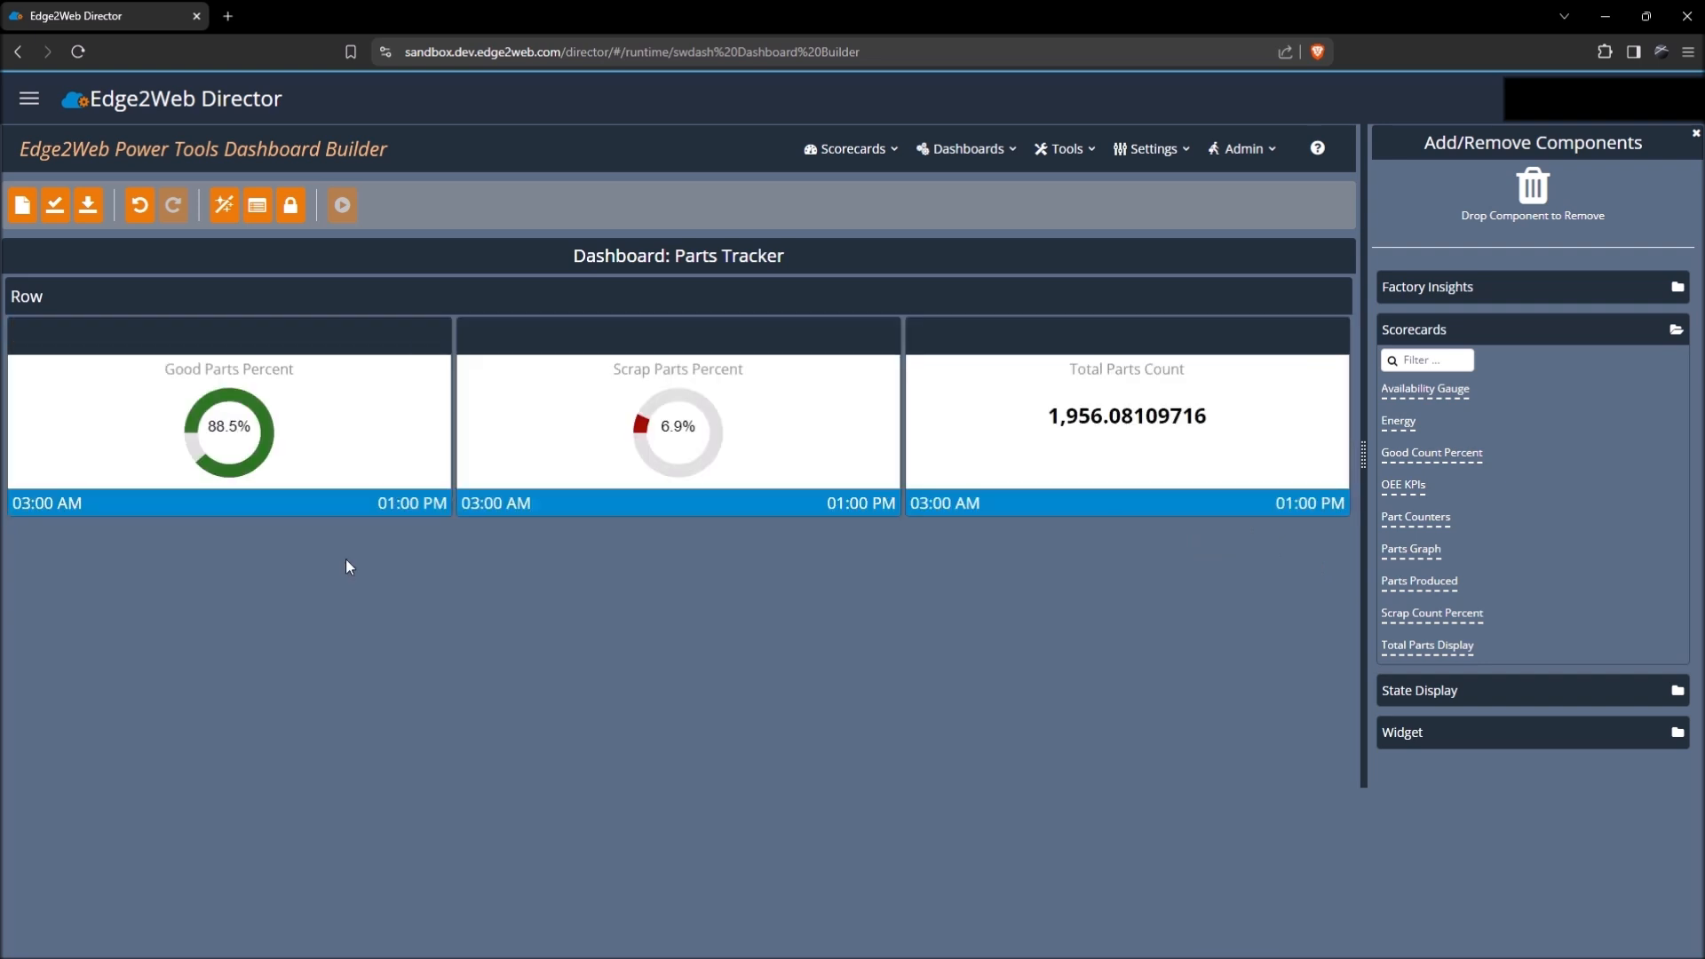
Turn off the border and title and set the time range to Hide Both for all three scorecards.
{"action": "mouse_move", "coordinate": [316, 444]}
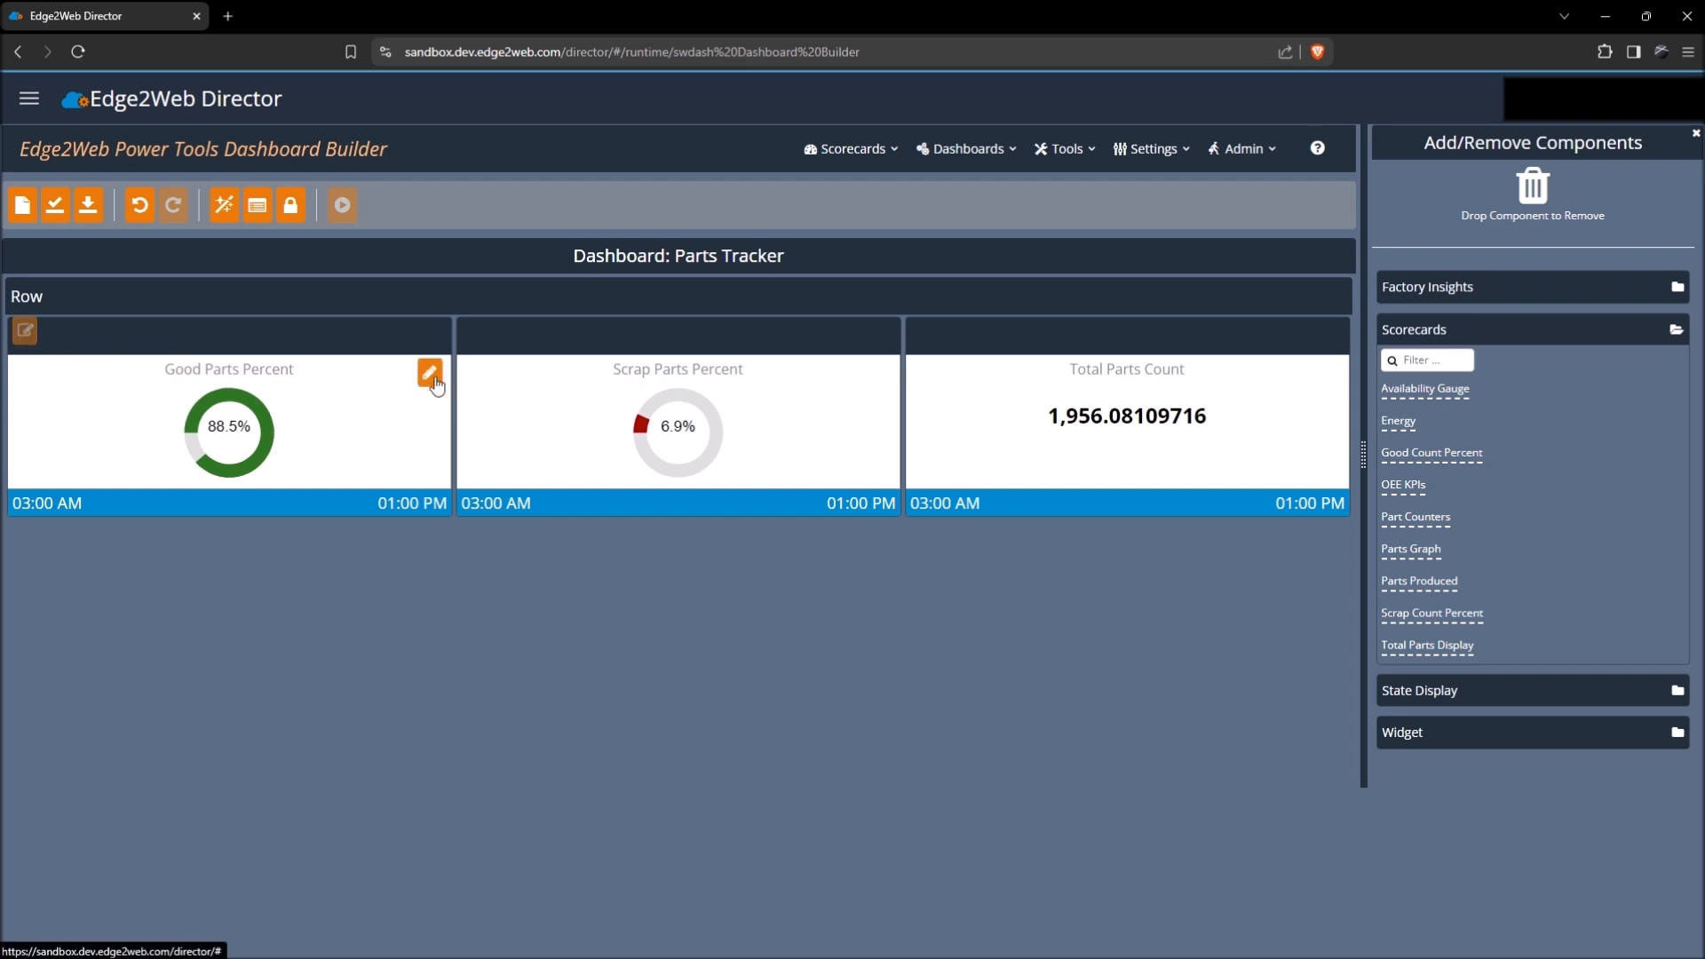
{"action": "left_click", "coordinate": [430, 373]}
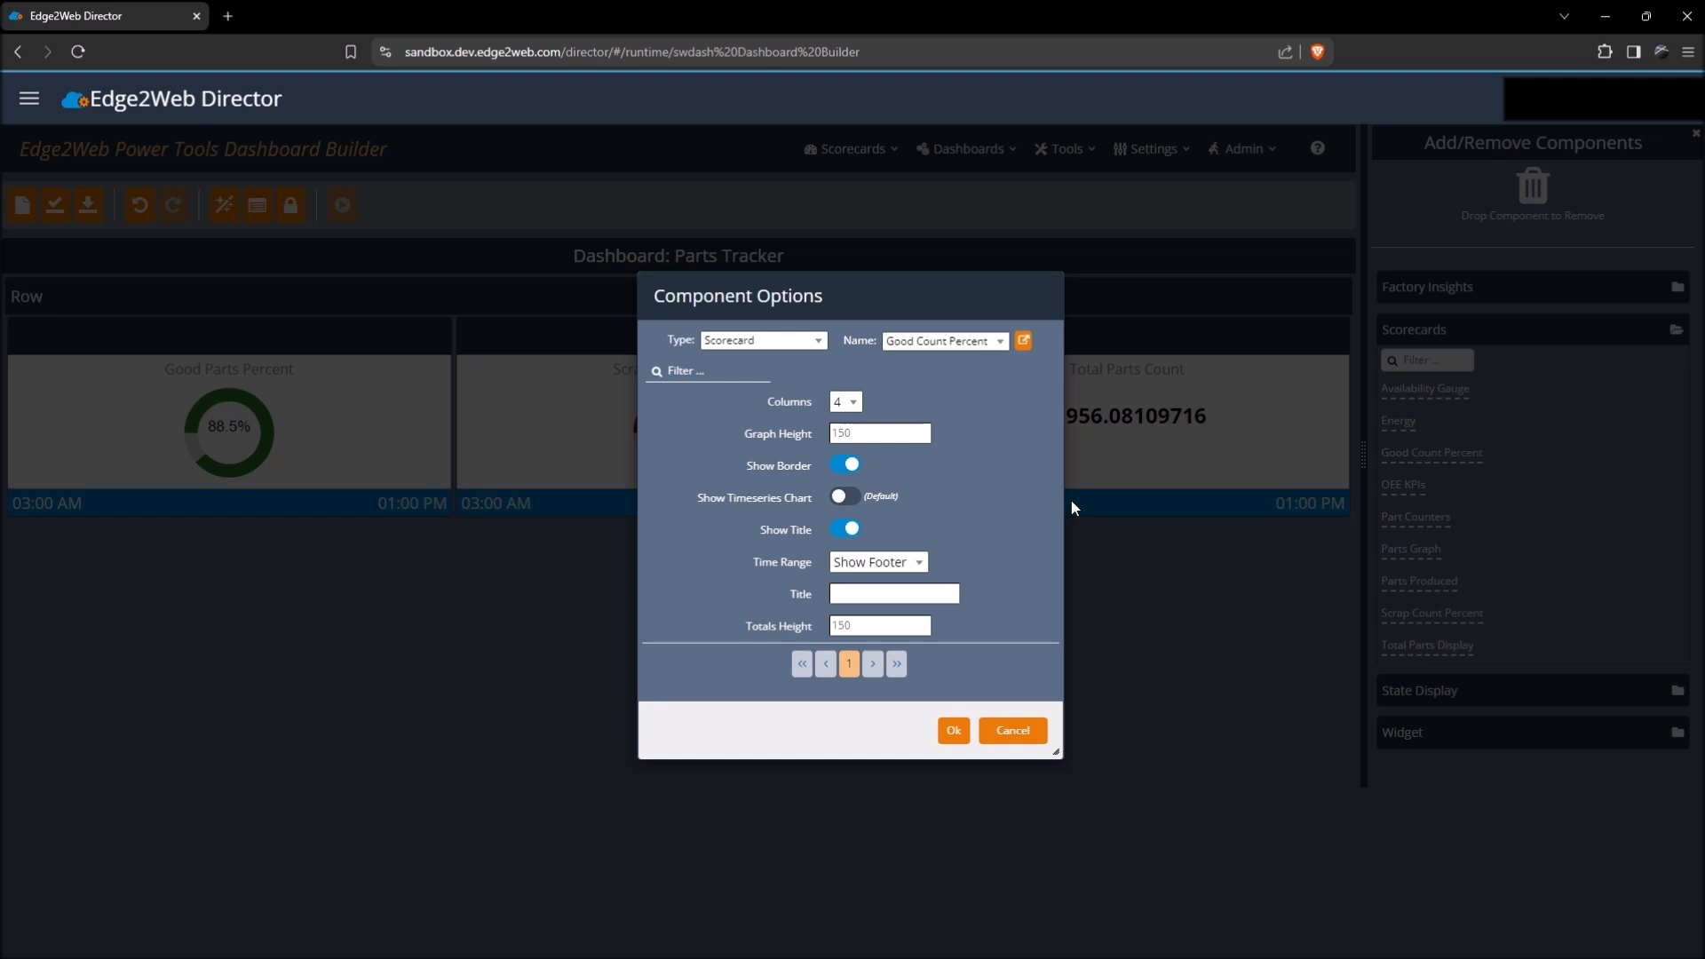
{"action": "left_click", "coordinate": [777, 343]}
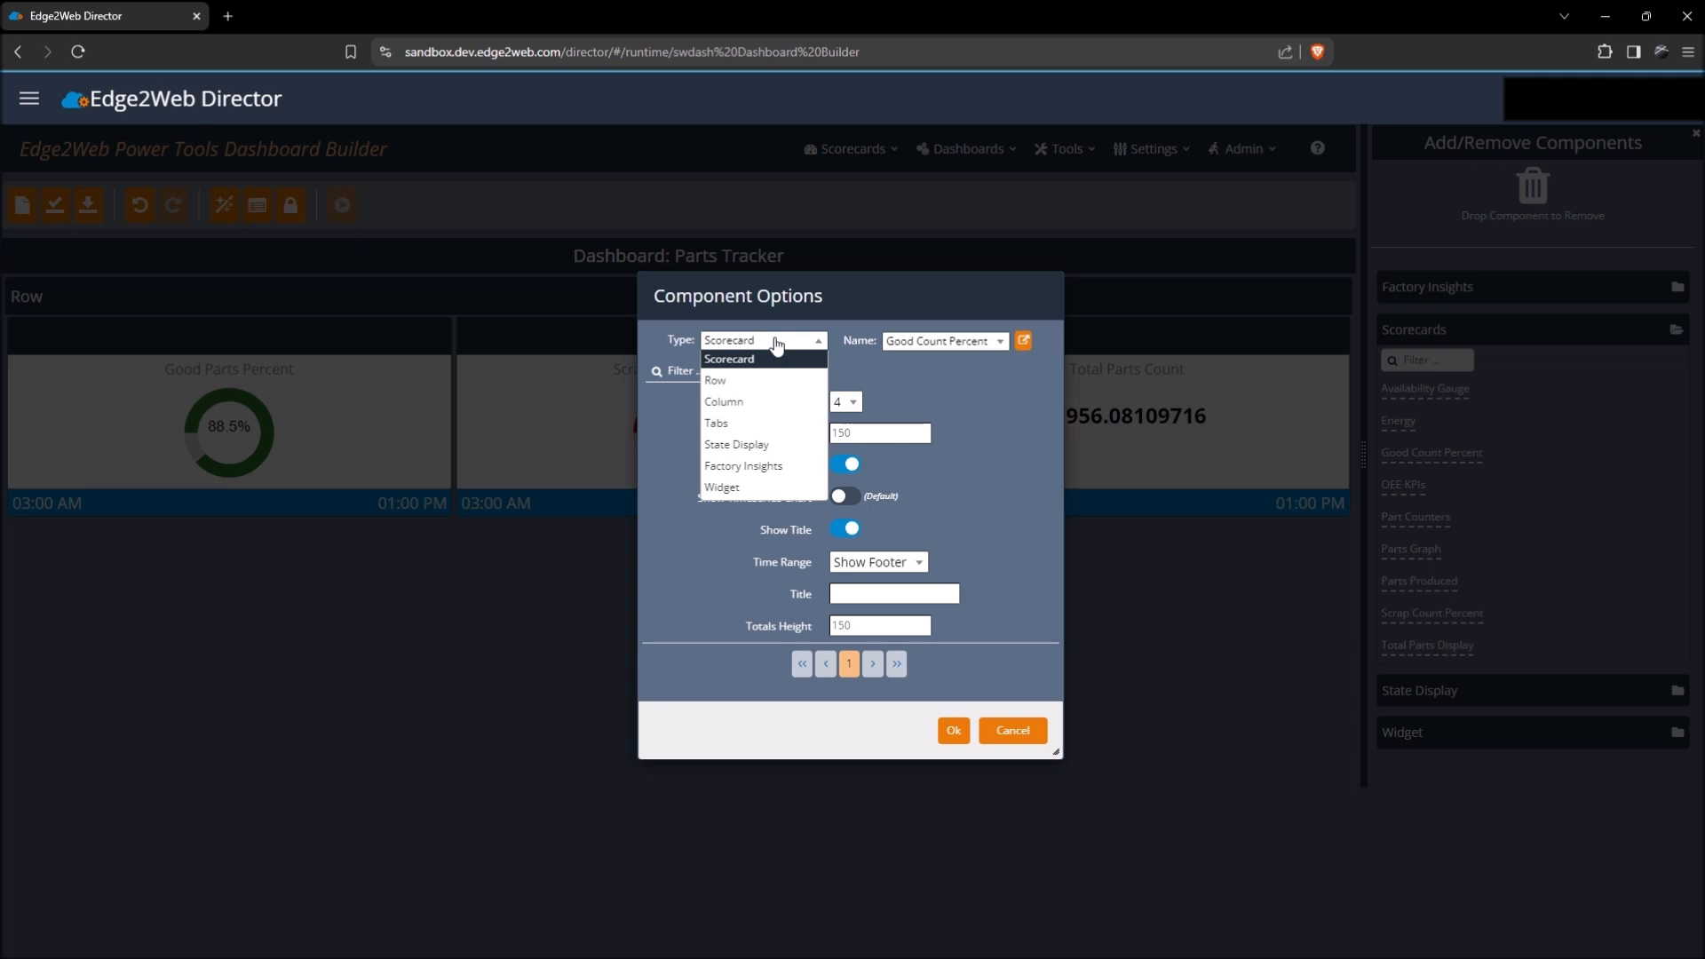
{"action": "left_click", "coordinate": [968, 350]}
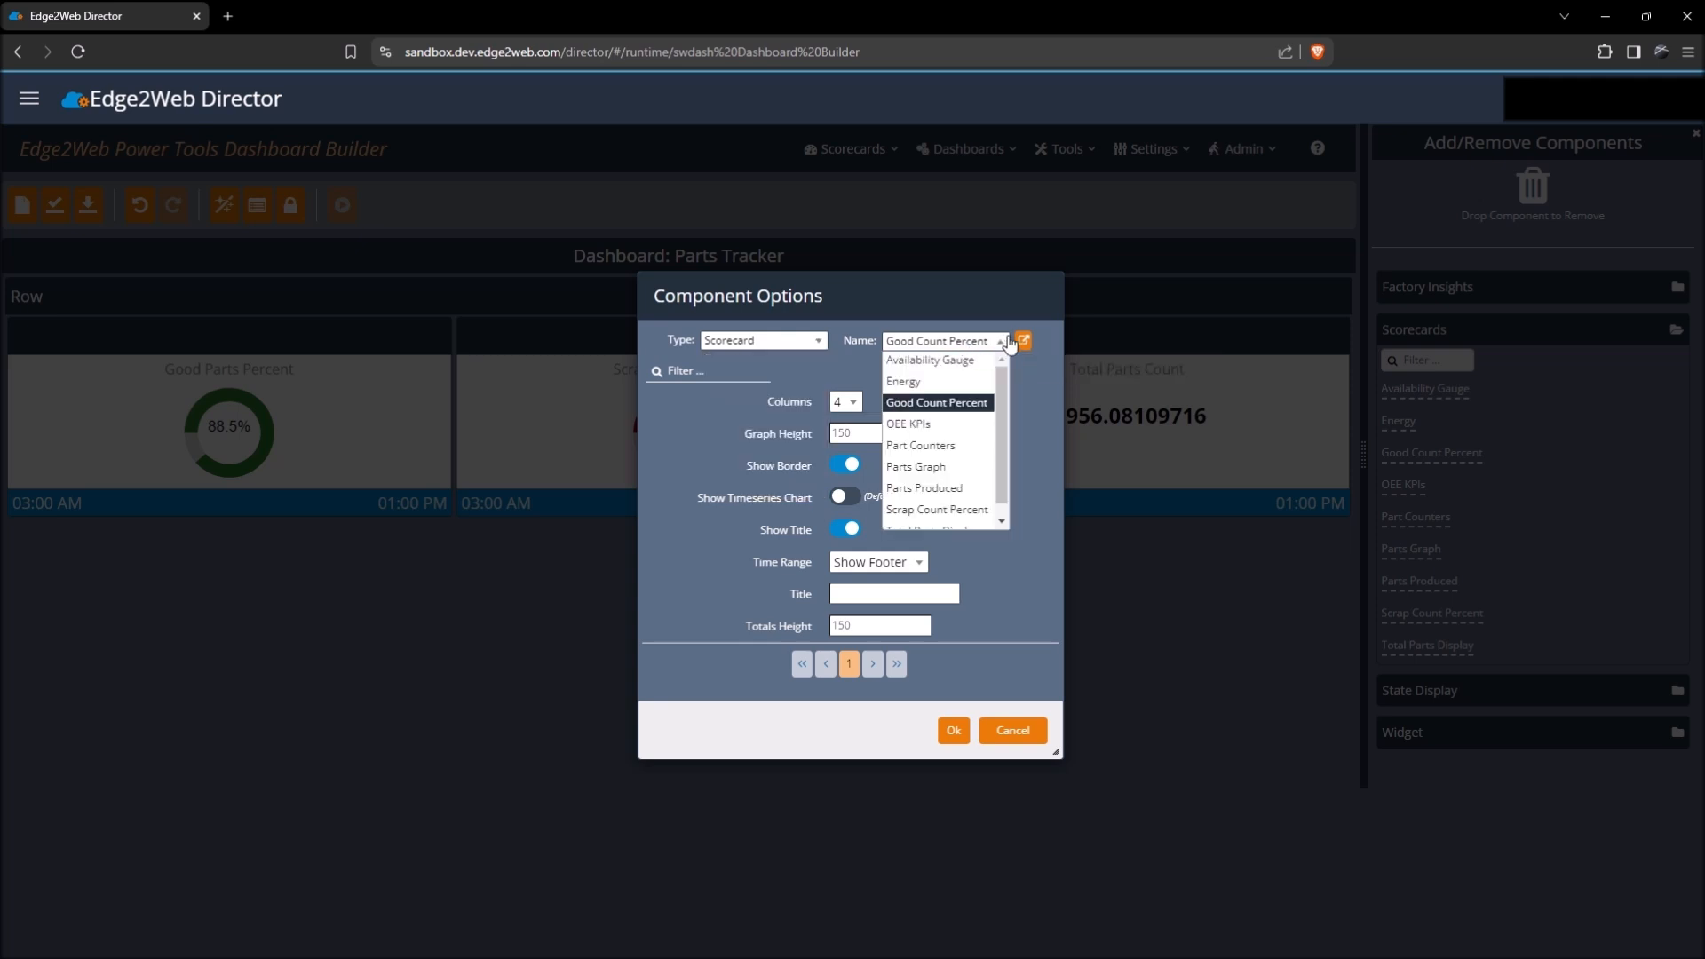
{"action": "left_click", "coordinate": [807, 371]}
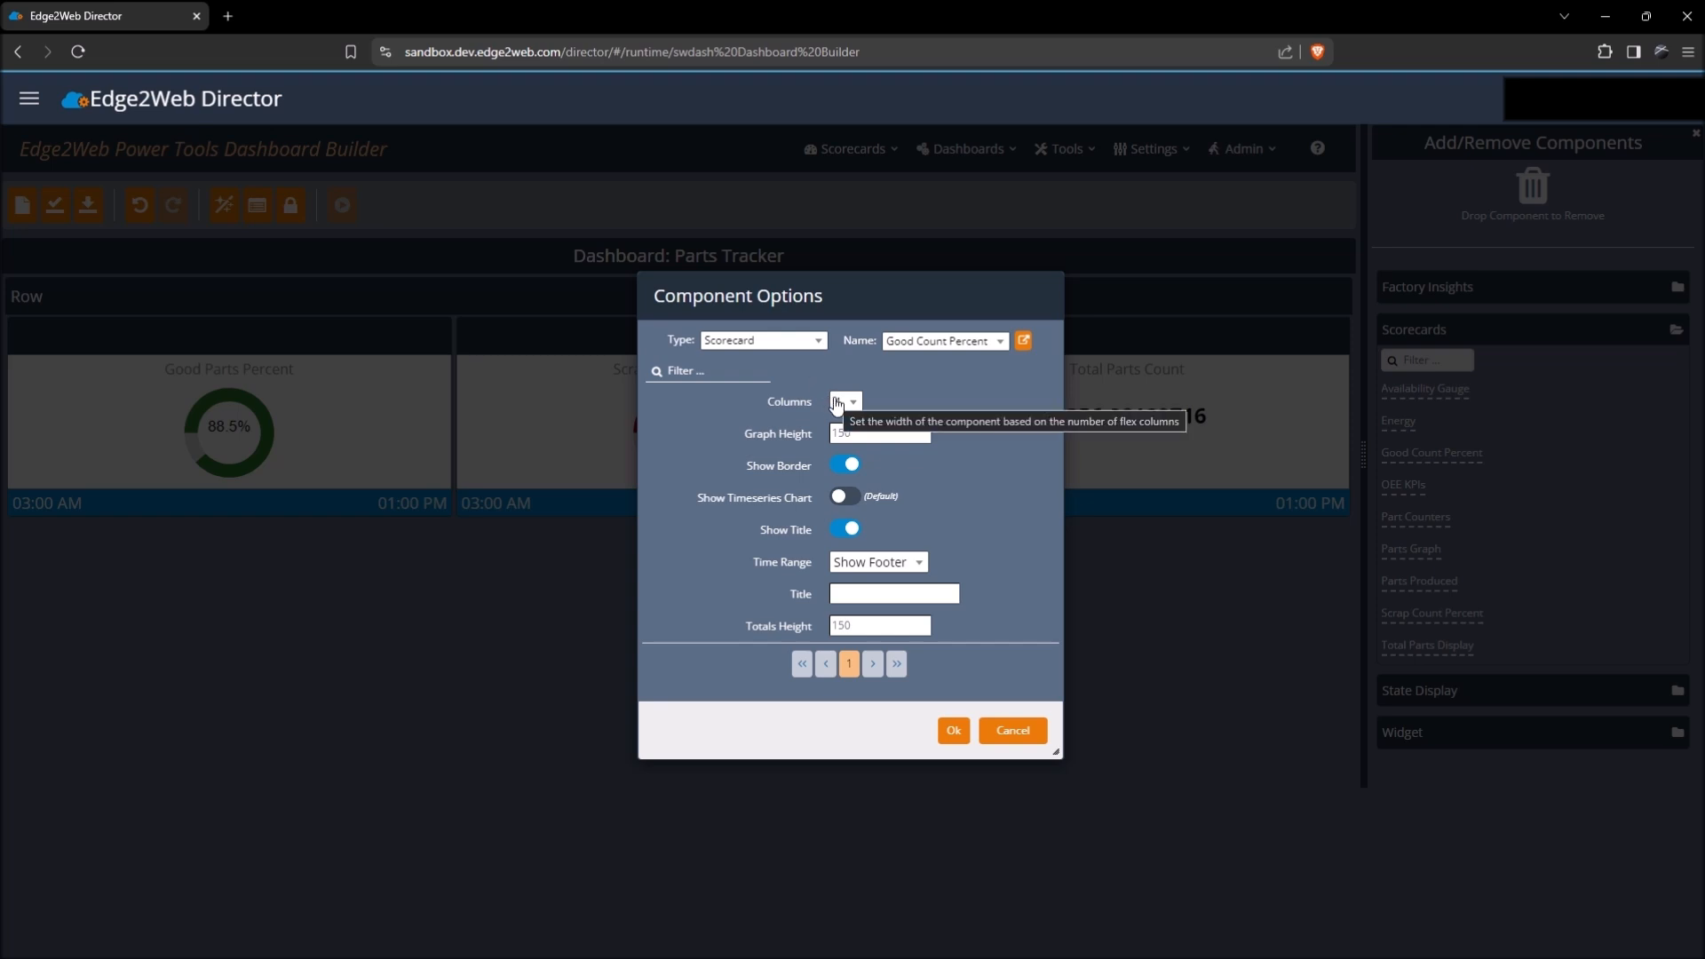
{"action": "left_click", "coordinate": [848, 465]}
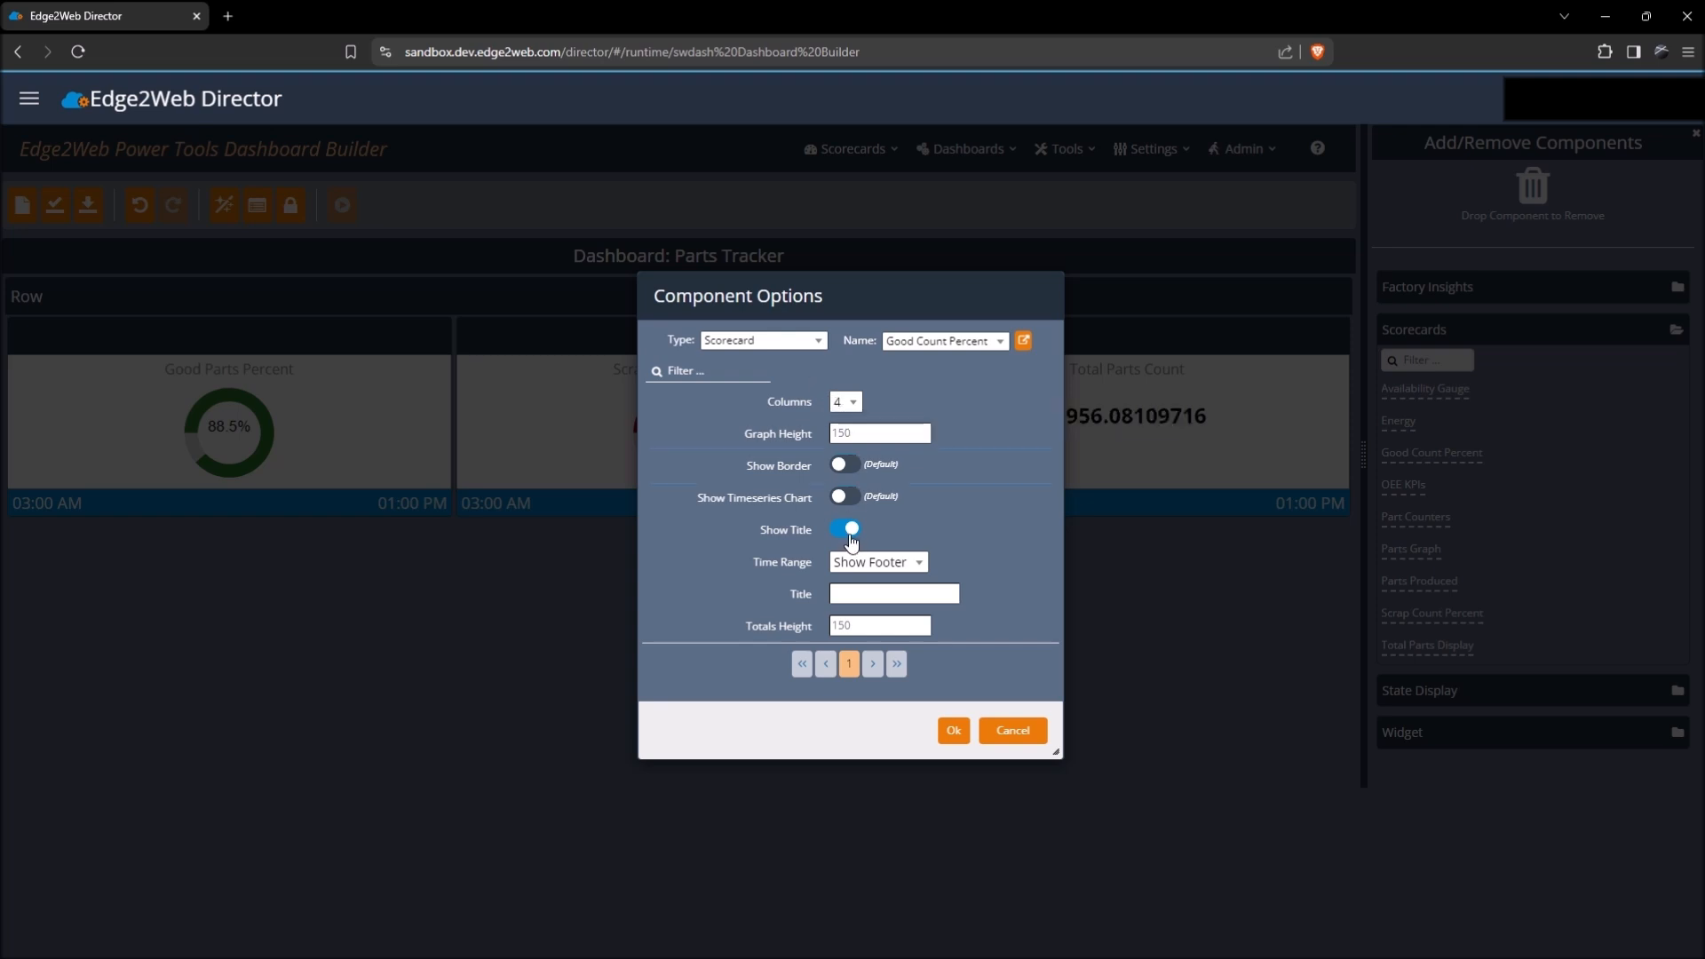
{"action": "left_click", "coordinate": [850, 533]}
{"action": "left_click", "coordinate": [870, 562]}
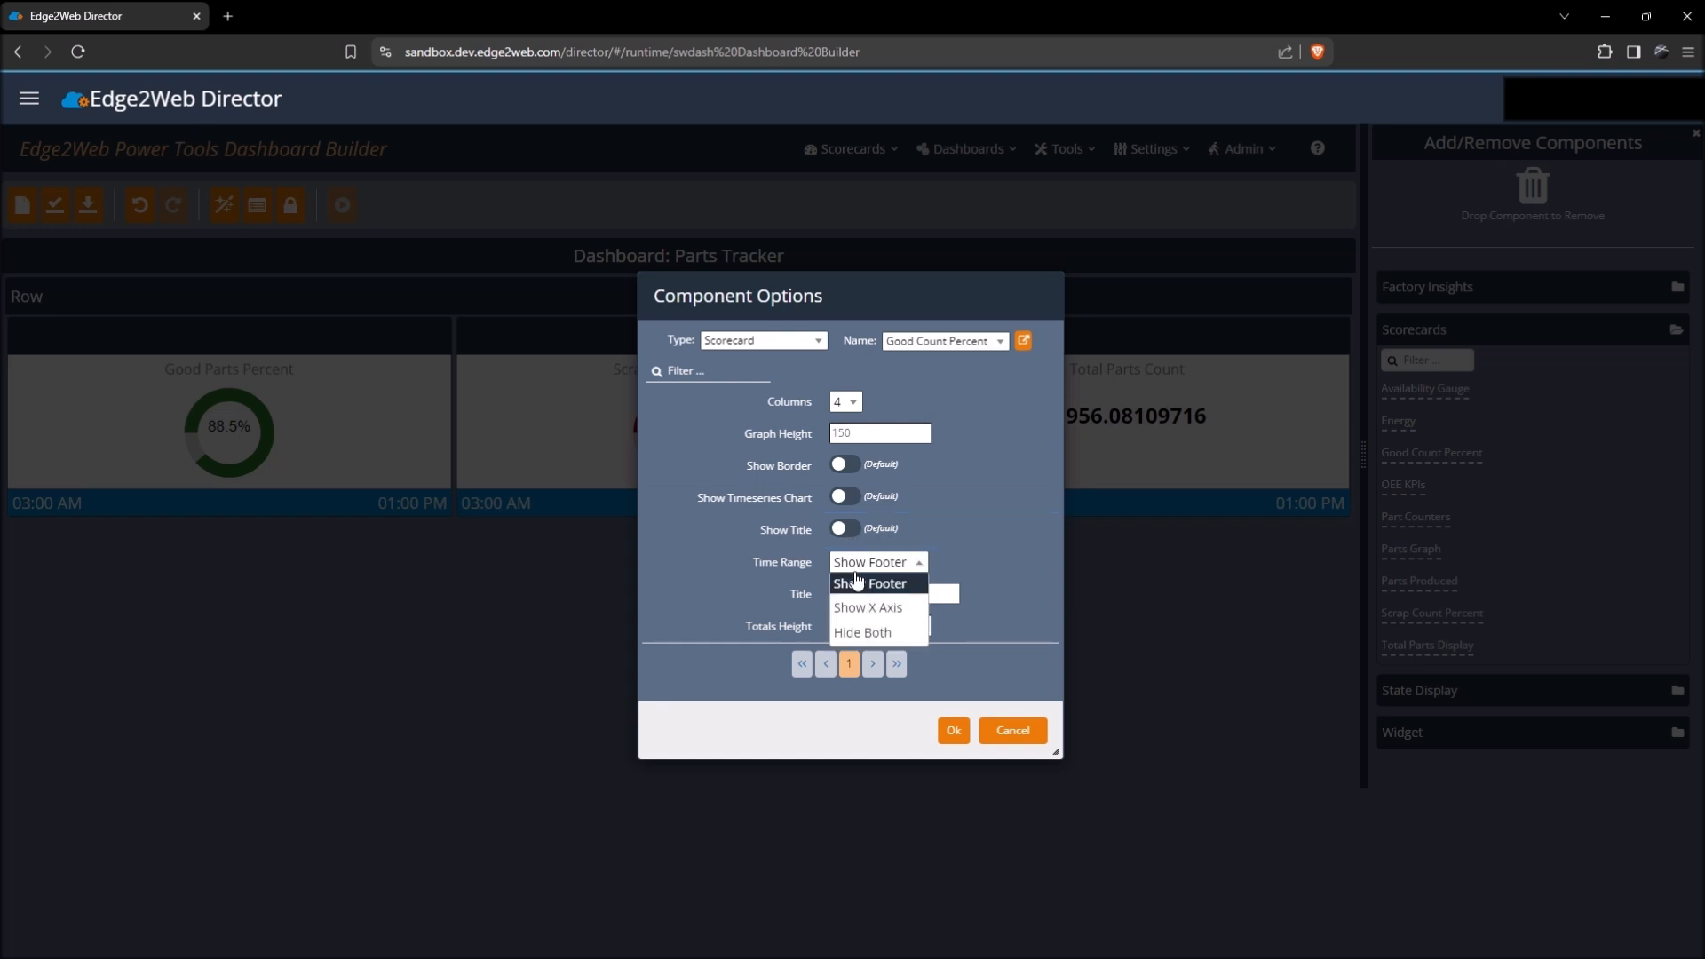
{"action": "left_click", "coordinate": [861, 628]}
{"action": "left_click", "coordinate": [950, 734]}
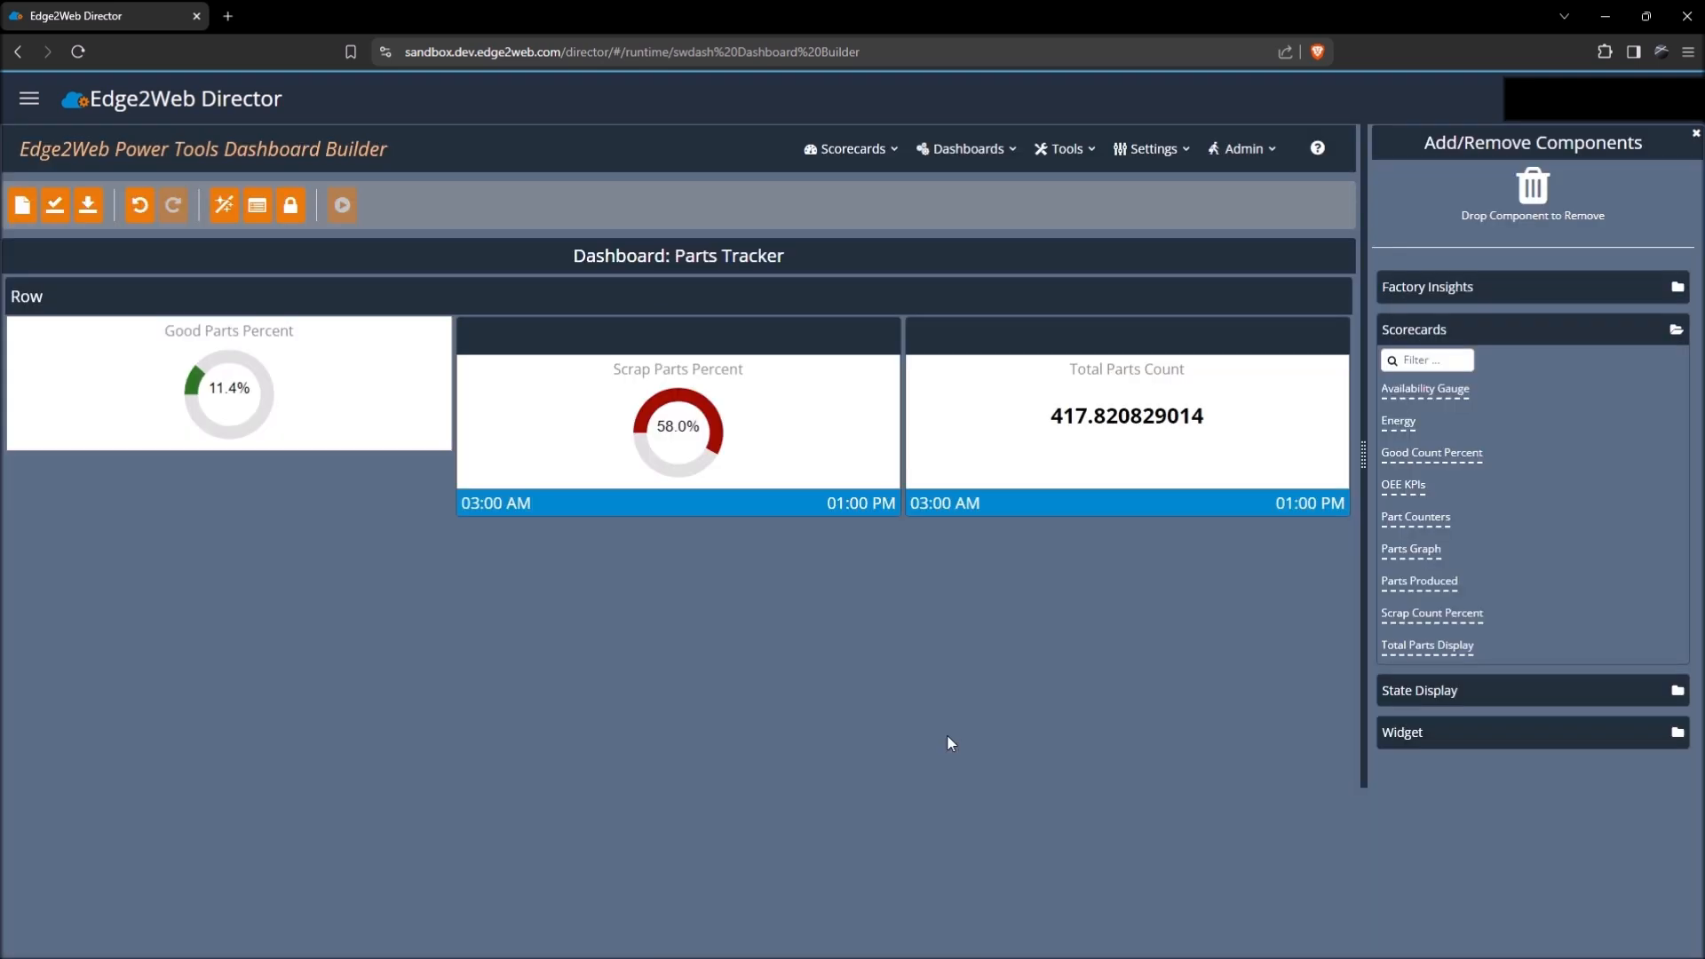
{"action": "left_click", "coordinate": [880, 374]}
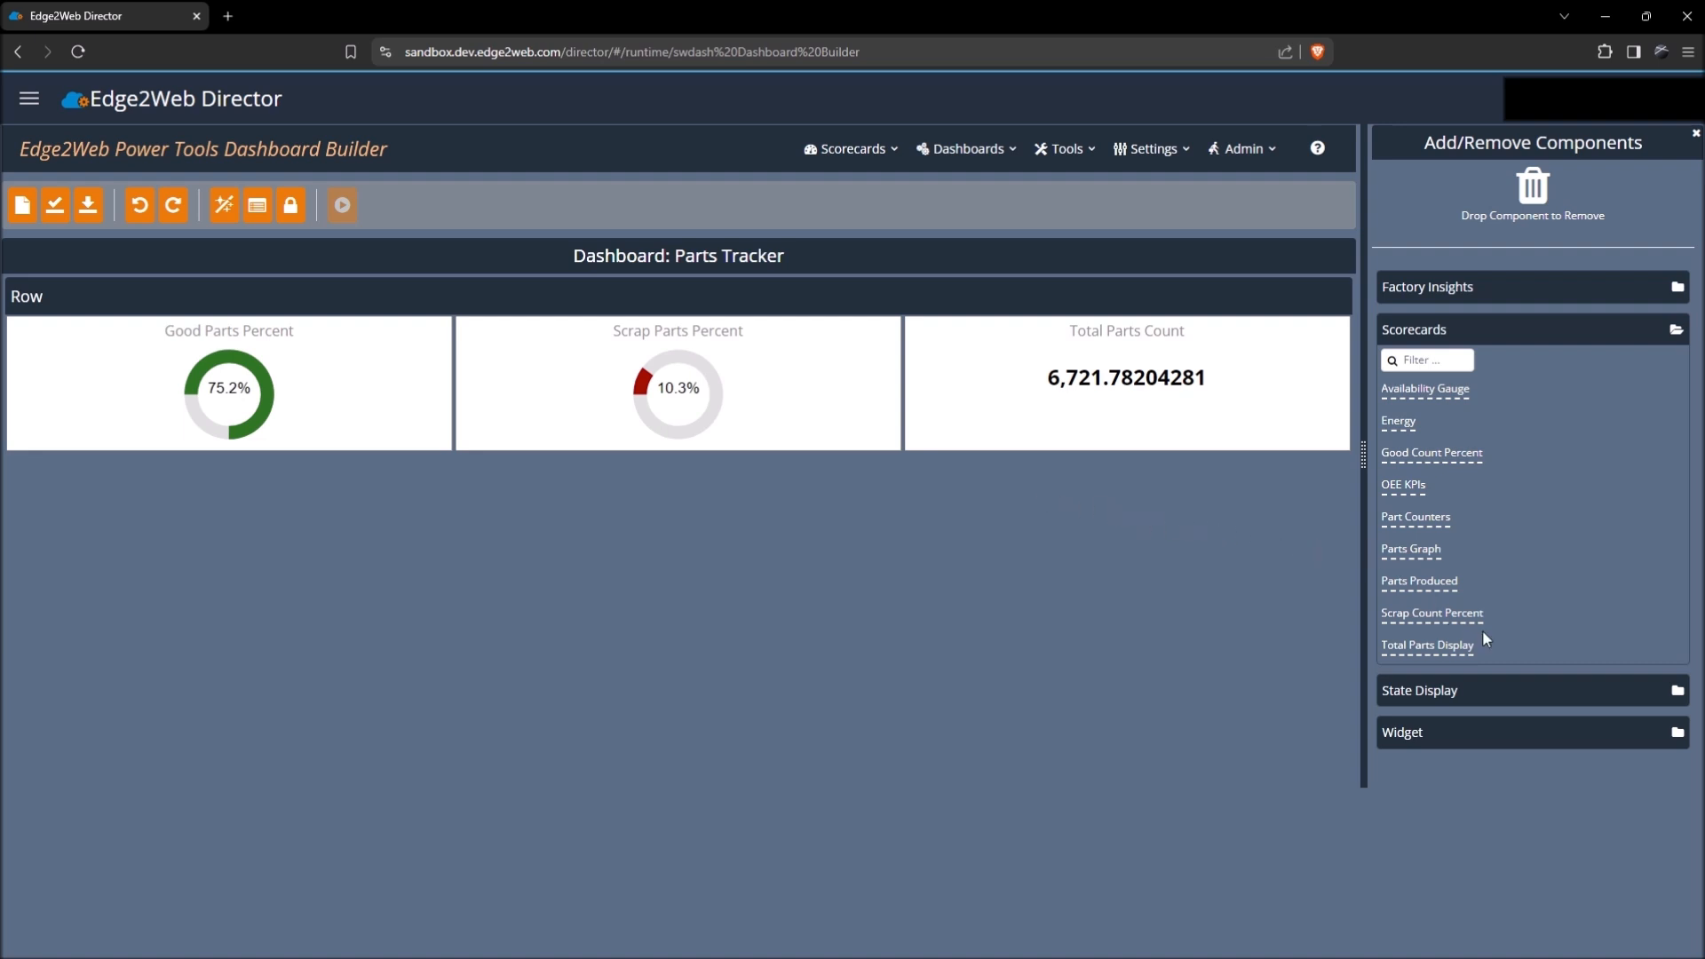
Add a State Indicator at the start of the row and set its columns to span the full row width.
{"action": "left_click", "coordinate": [1667, 694]}
{"action": "scroll", "coordinate": [1613, 695], "scroll_direction": "down", "scroll_amount": 1}
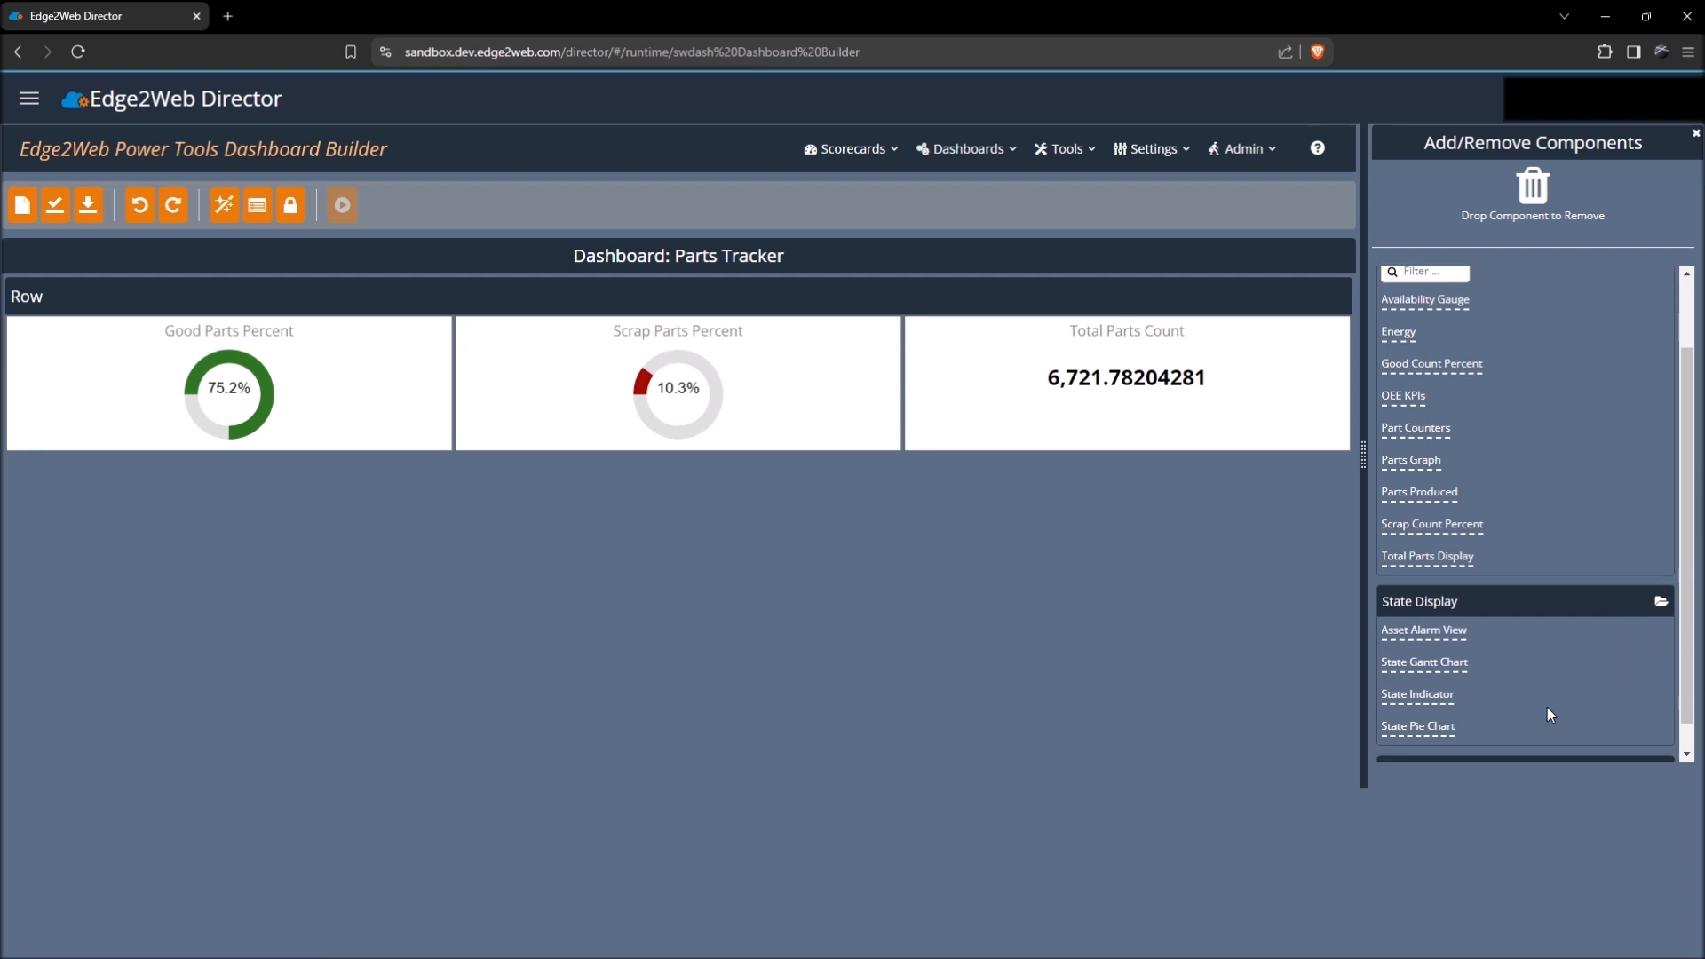
{"action": "left_click_drag", "start_coordinate": [1416, 682], "coordinate": [346, 343]}
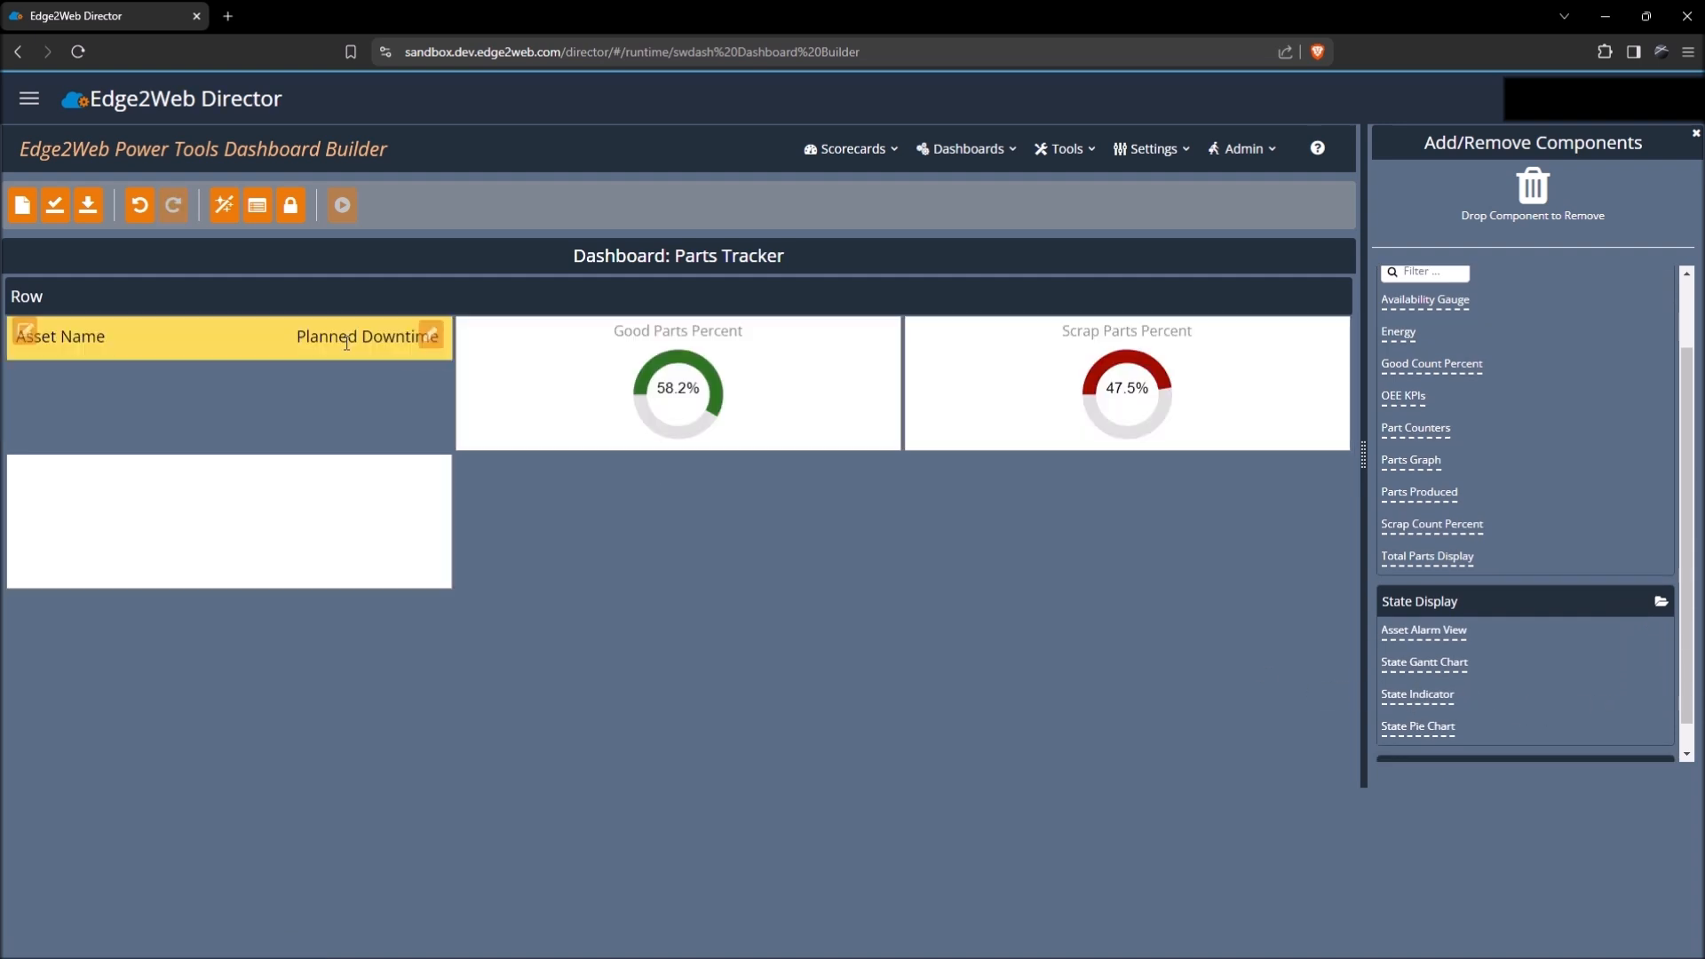
{"action": "left_click", "coordinate": [431, 334]}
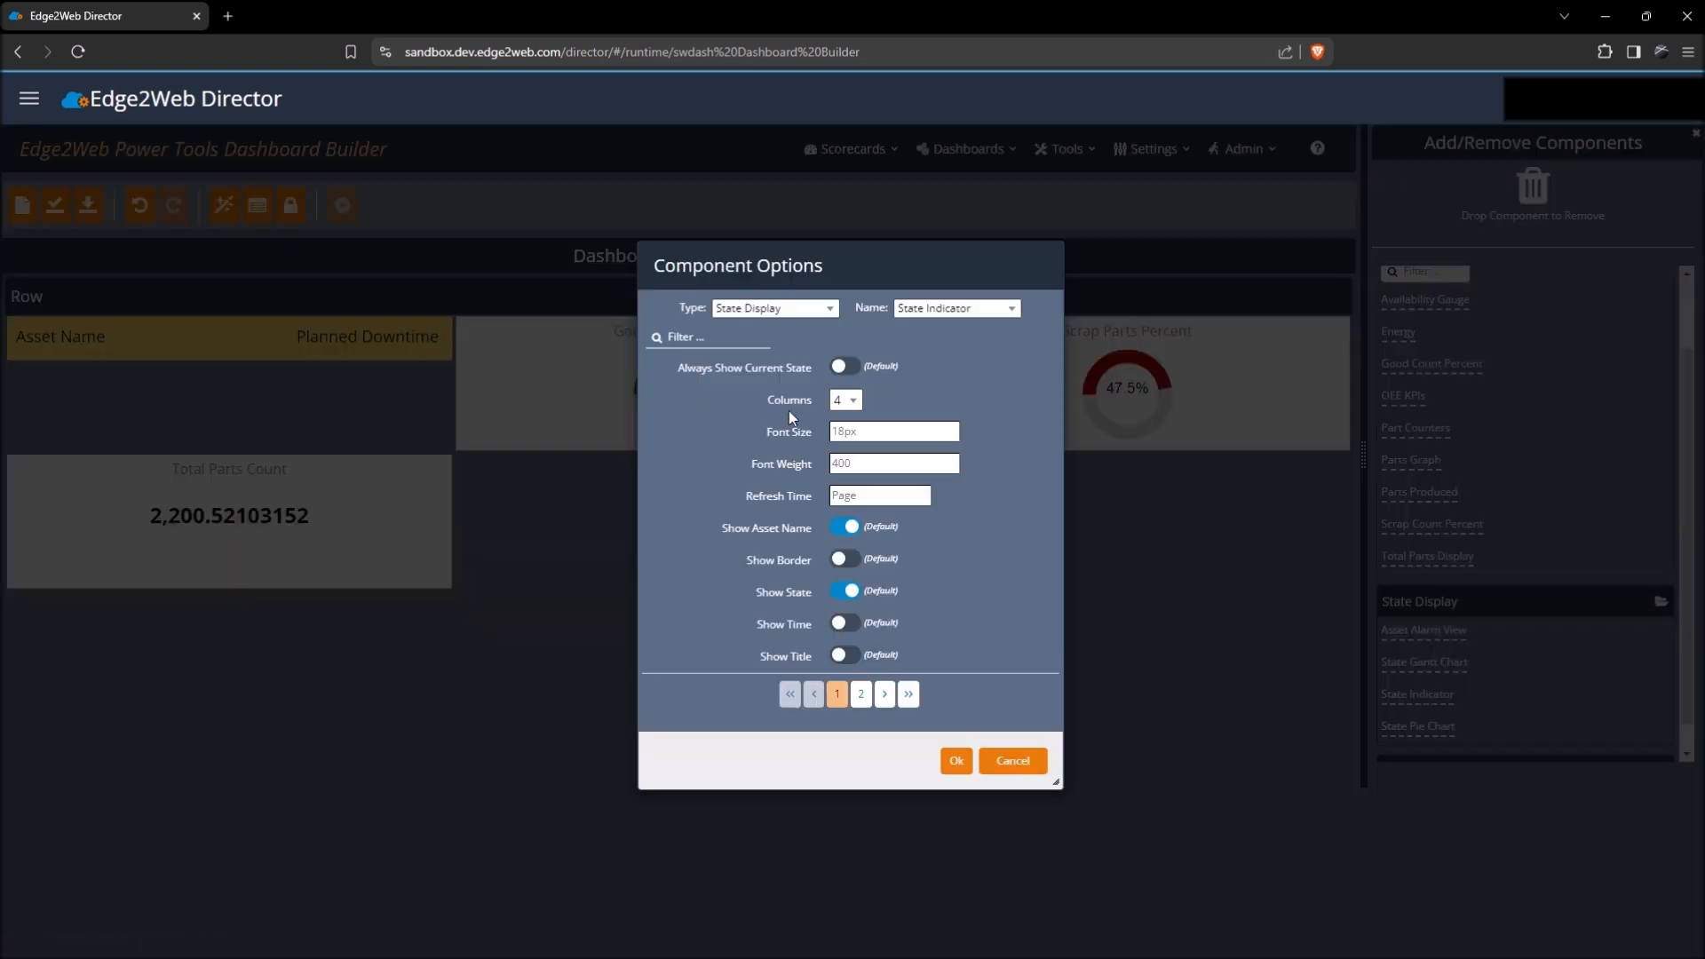
{"action": "left_click", "coordinate": [844, 402]}
{"action": "left_click", "coordinate": [872, 606]}
{"action": "left_click", "coordinate": [957, 761]}
Set the row's component margin to 0, turn on its border and turn off its title.
{"action": "left_click", "coordinate": [25, 330]}
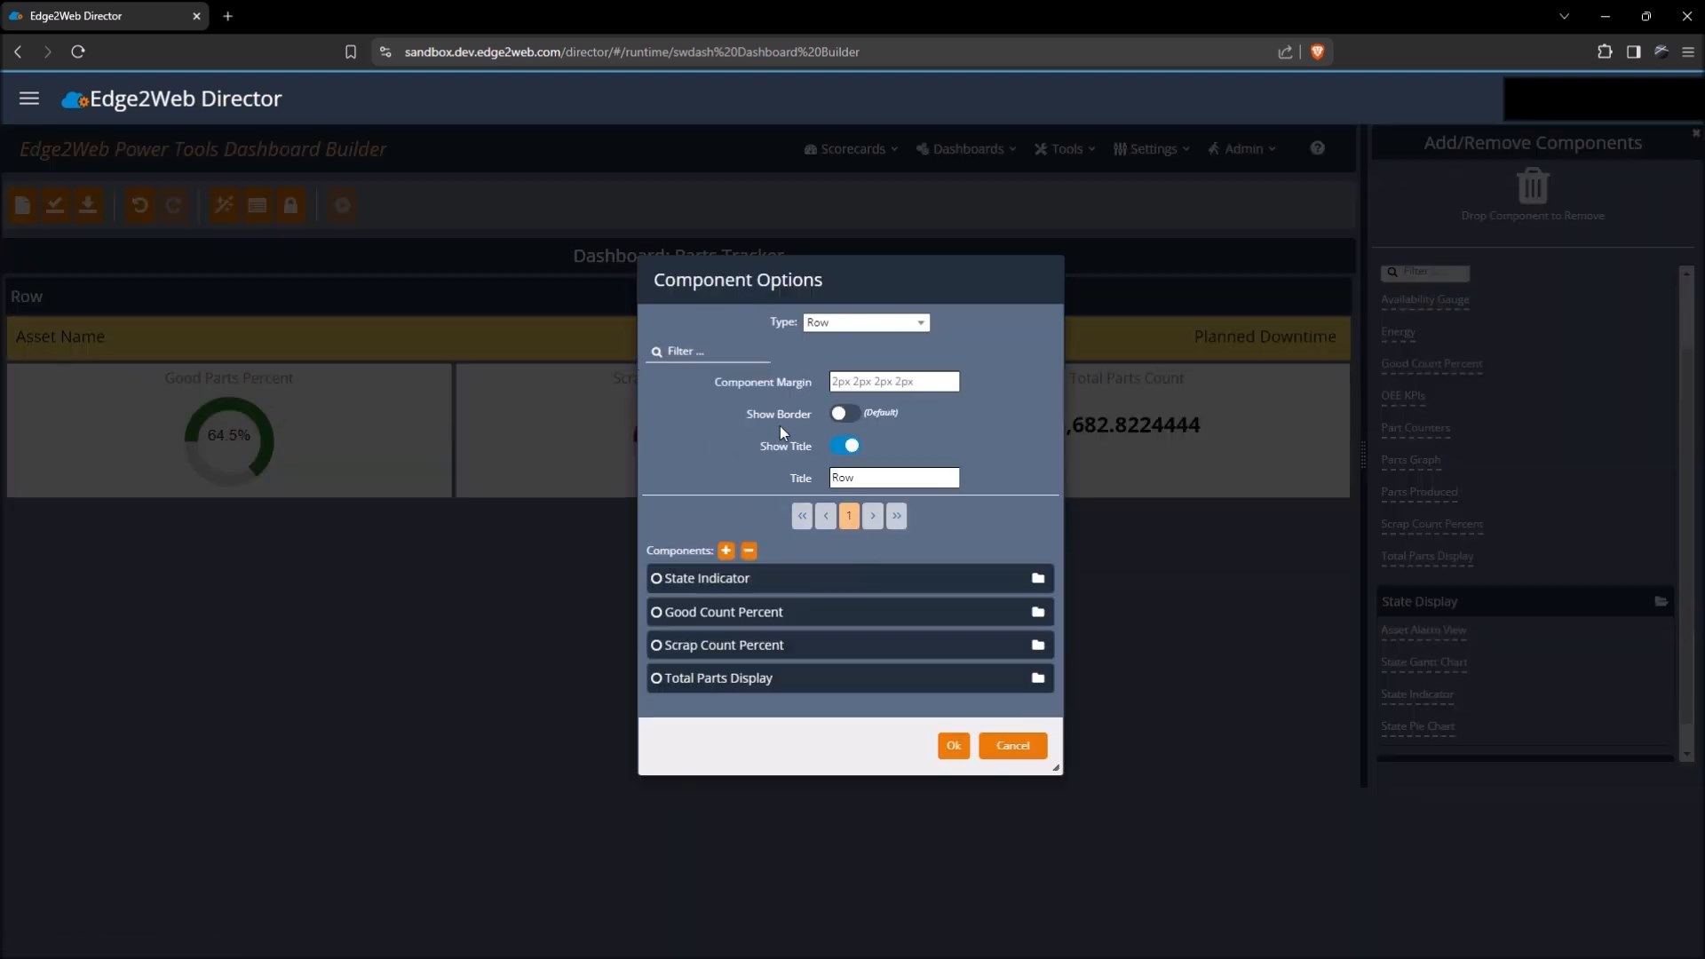
{"action": "left_click", "coordinate": [865, 384]}
{"action": "type", "text": "0"}
{"action": "left_click", "coordinate": [846, 414]}
{"action": "left_click", "coordinate": [848, 446]}
{"action": "left_click", "coordinate": [957, 745]}
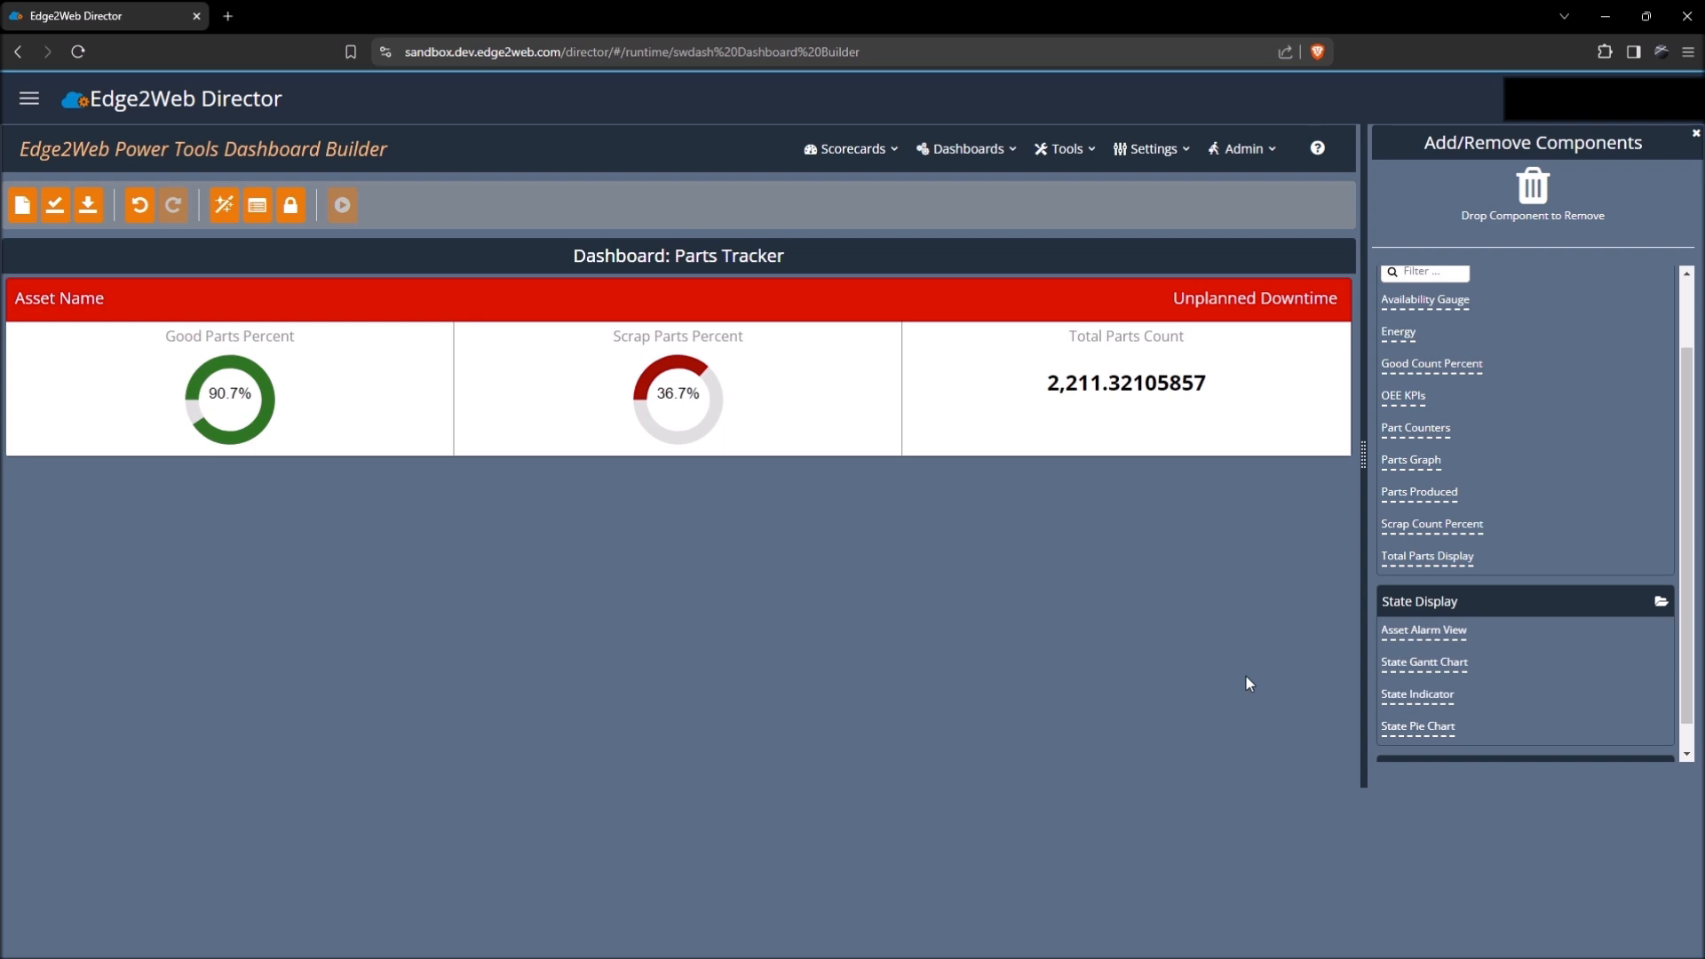
Add a State Gantt Chart beneath the scorecards and set its columns to span the full row width.
{"action": "left_click_drag", "start_coordinate": [1440, 666], "coordinate": [1016, 372]}
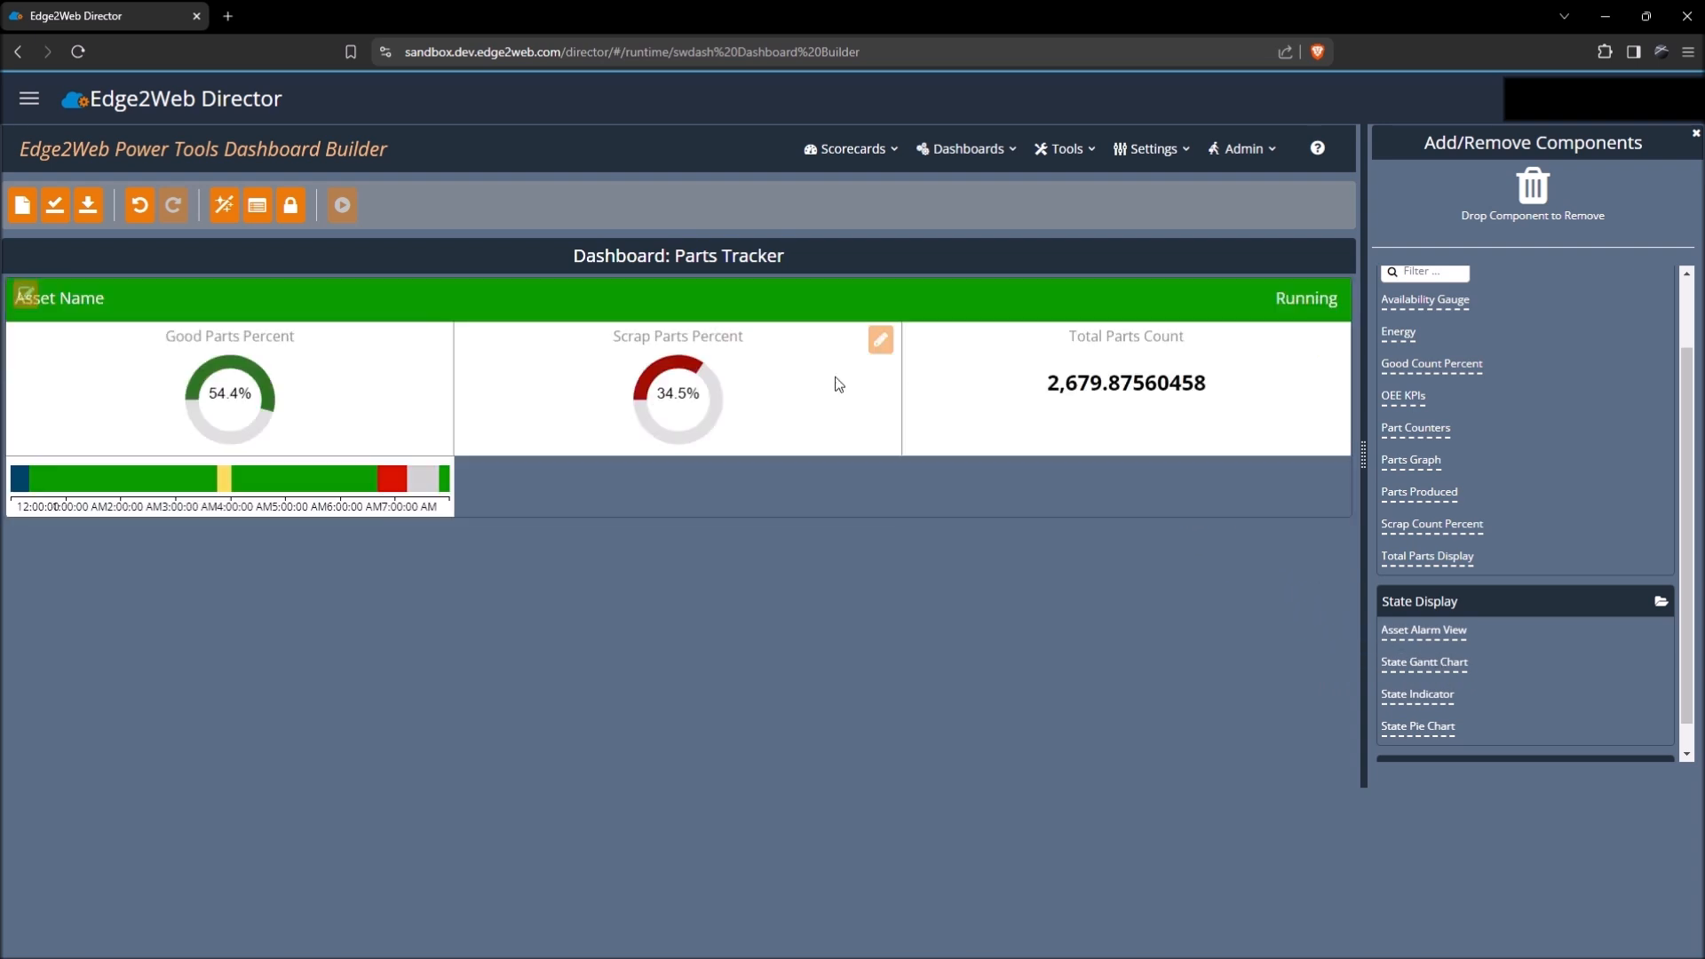
{"action": "left_click", "coordinate": [442, 475]}
{"action": "left_click", "coordinate": [846, 431]}
{"action": "scroll", "coordinate": [875, 577], "scroll_direction": "down", "scroll_amount": 2}
{"action": "left_click", "coordinate": [853, 641]}
{"action": "left_click", "coordinate": [951, 764]}
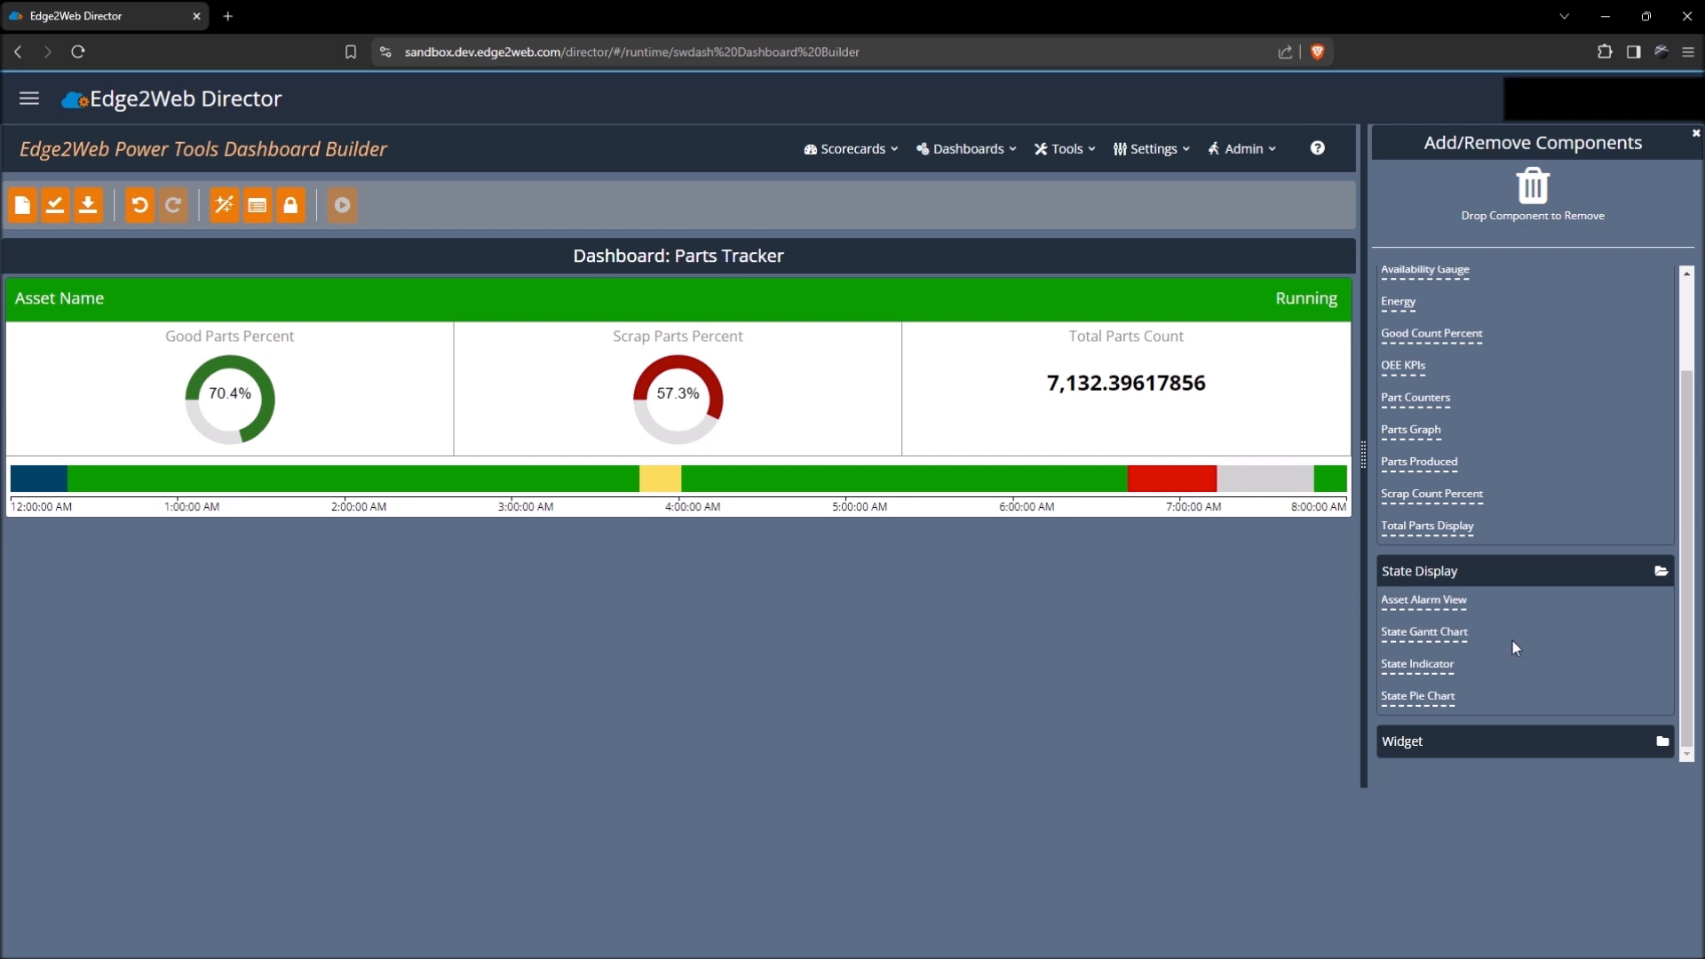
Add a Time Series widget to the row beneath the State Gantt Chart.
{"action": "left_click", "coordinate": [1663, 743]}
{"action": "scroll", "coordinate": [1511, 685], "scroll_direction": "down", "scroll_amount": 4}
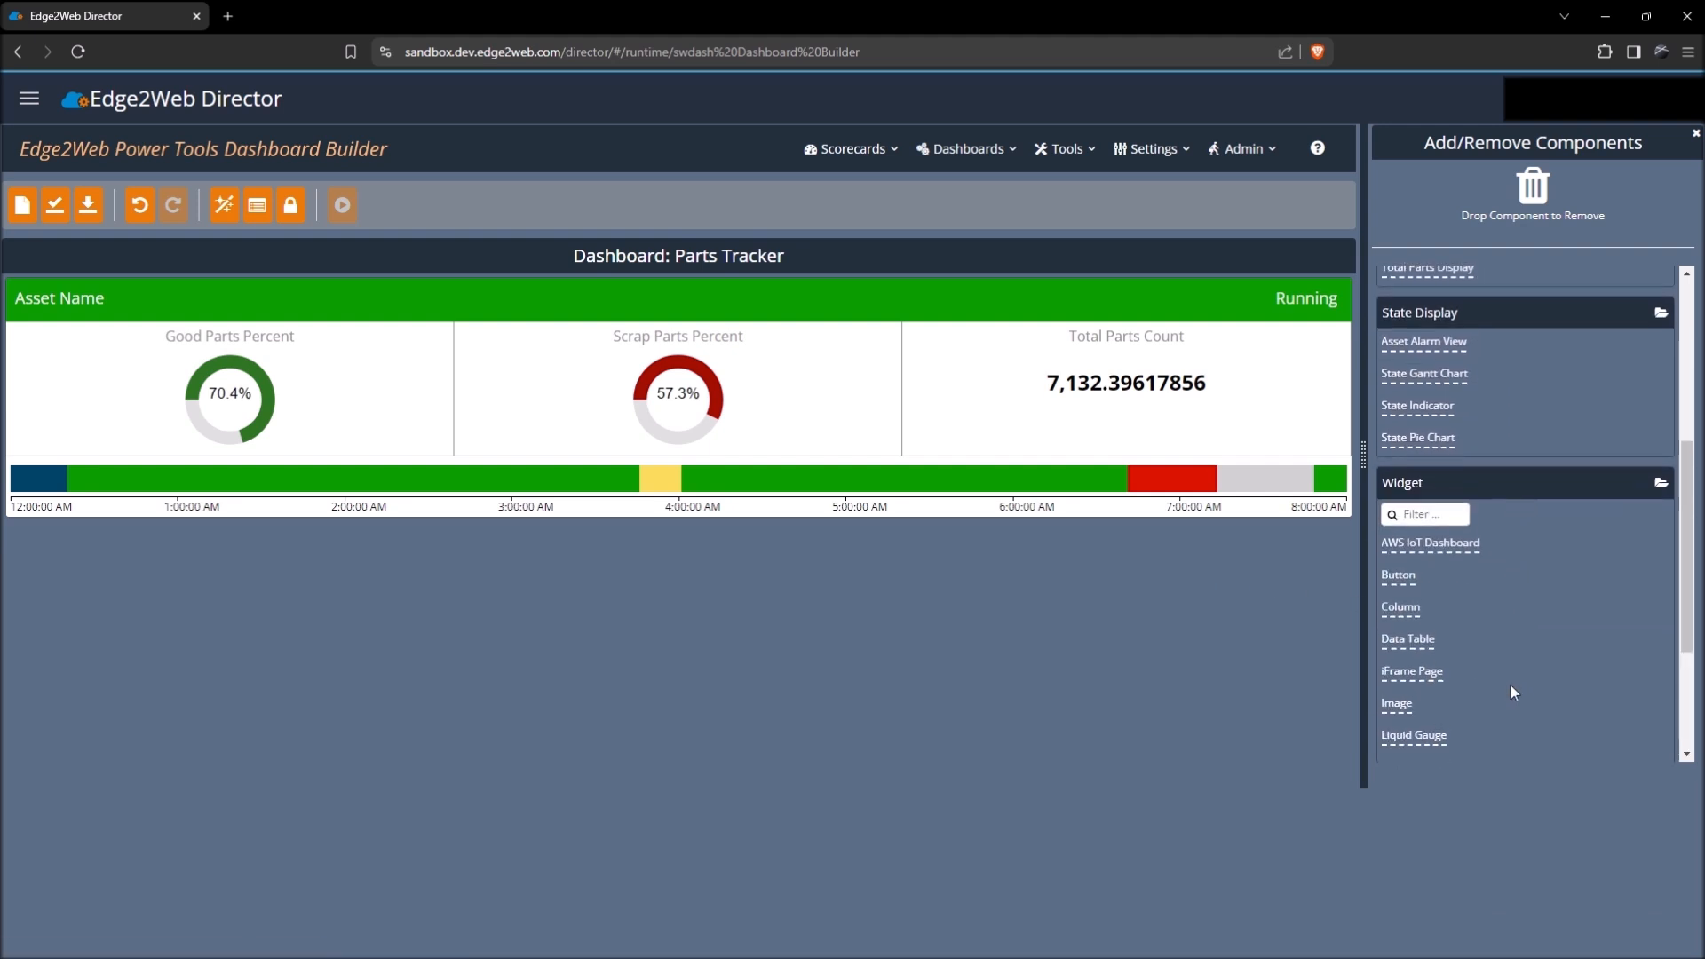
{"action": "scroll", "coordinate": [1508, 695], "scroll_direction": "down", "scroll_amount": 2}
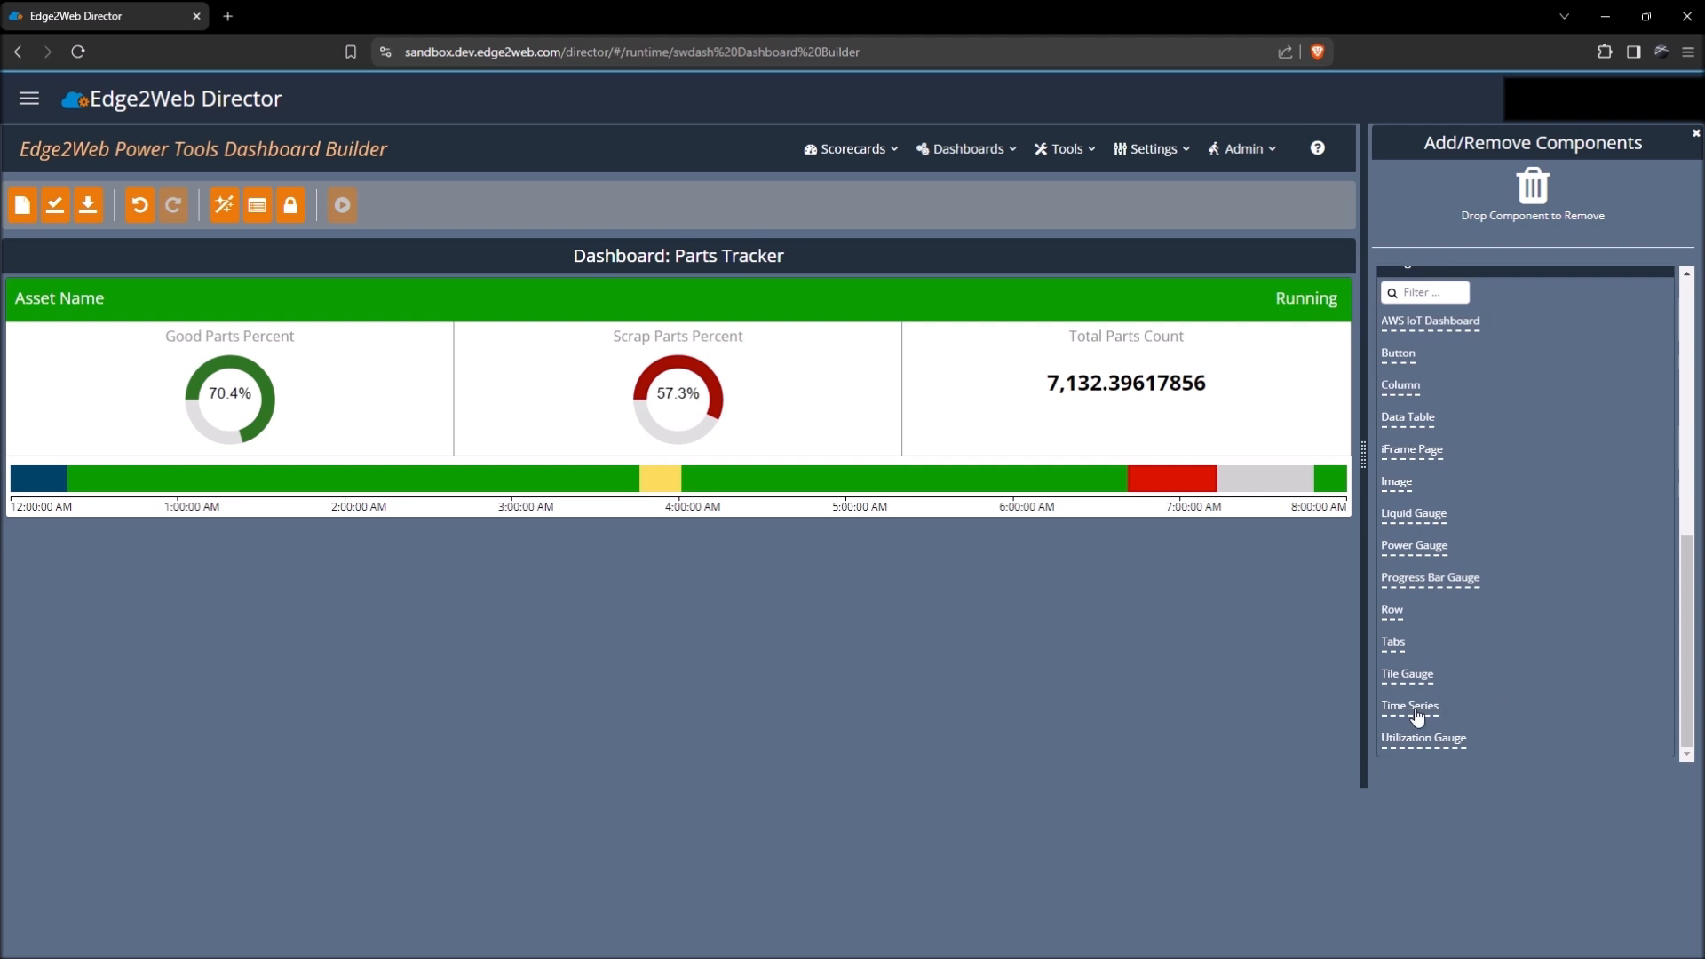
{"action": "left_click_drag", "start_coordinate": [1417, 716], "coordinate": [944, 469]}
{"action": "left_click_drag", "start_coordinate": [597, 751], "coordinate": [405, 489]}
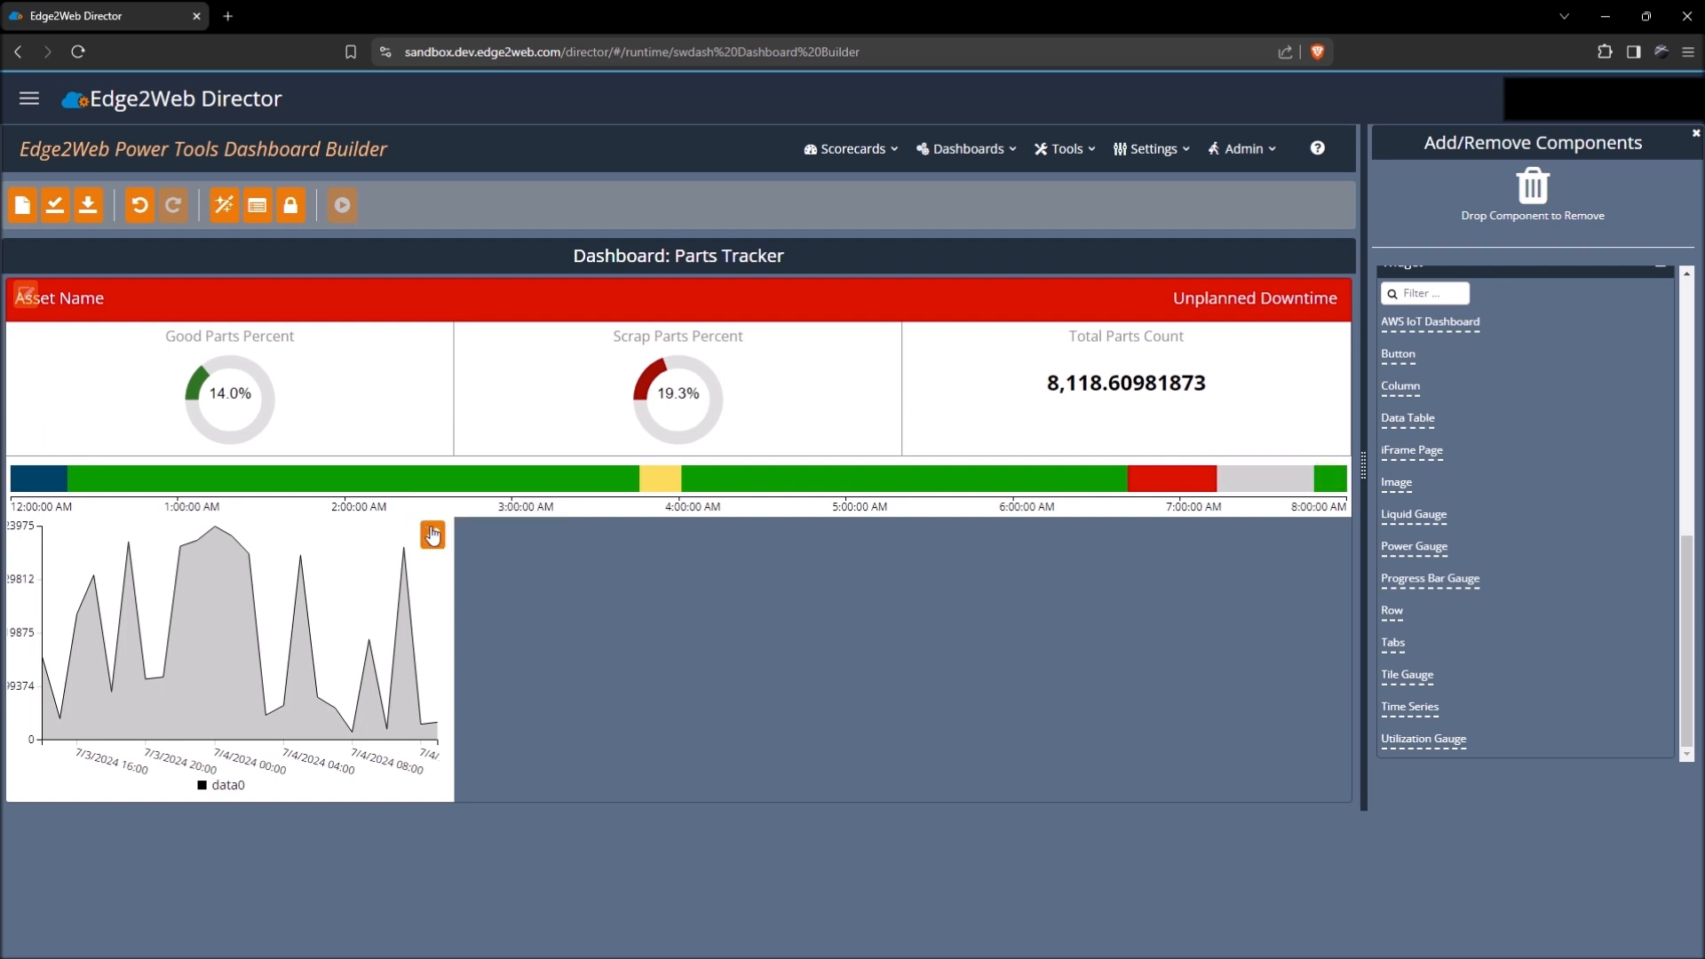
Set the Time Series widget's columns to span the full row width.
{"action": "left_click", "coordinate": [434, 538]}
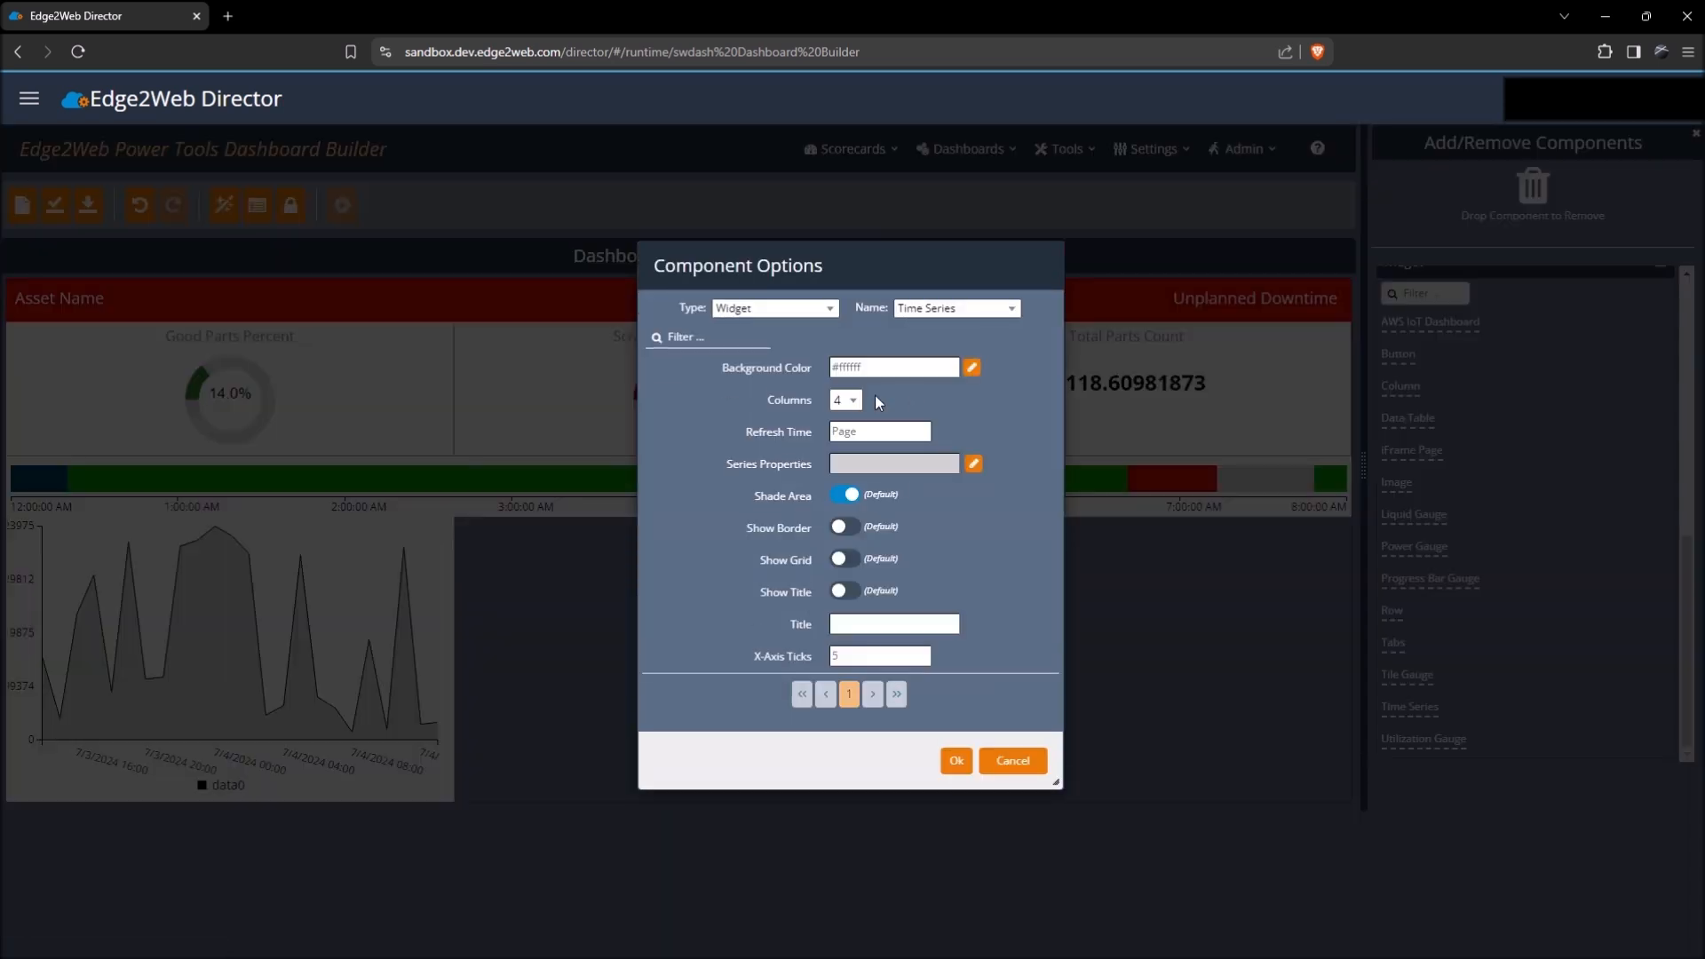
{"action": "left_click", "coordinate": [845, 399]}
{"action": "scroll", "coordinate": [887, 550], "scroll_direction": "down", "scroll_amount": 2}
{"action": "left_click", "coordinate": [871, 603]}
Define the Time Series chart's series as Good Counter in #3F9C35 and Scrap Counter in #A30000, and apply the component options.
{"action": "left_click", "coordinate": [973, 463]}
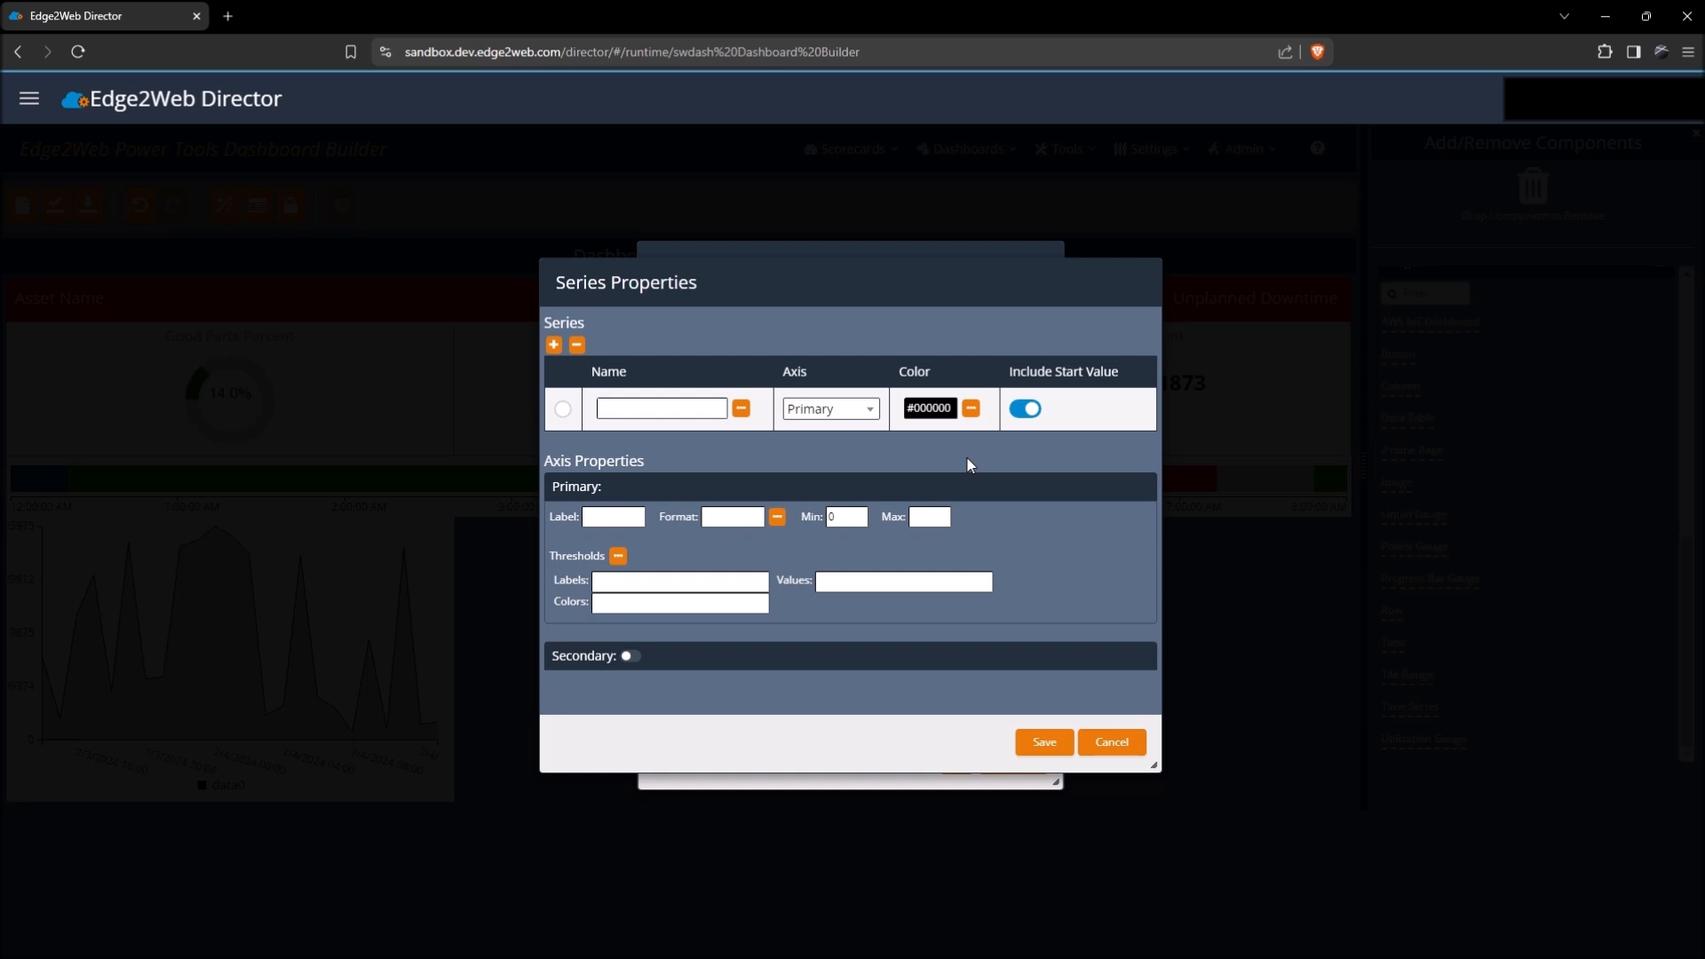
{"action": "left_click", "coordinate": [718, 410]}
{"action": "type", "text": "Good Counter"}
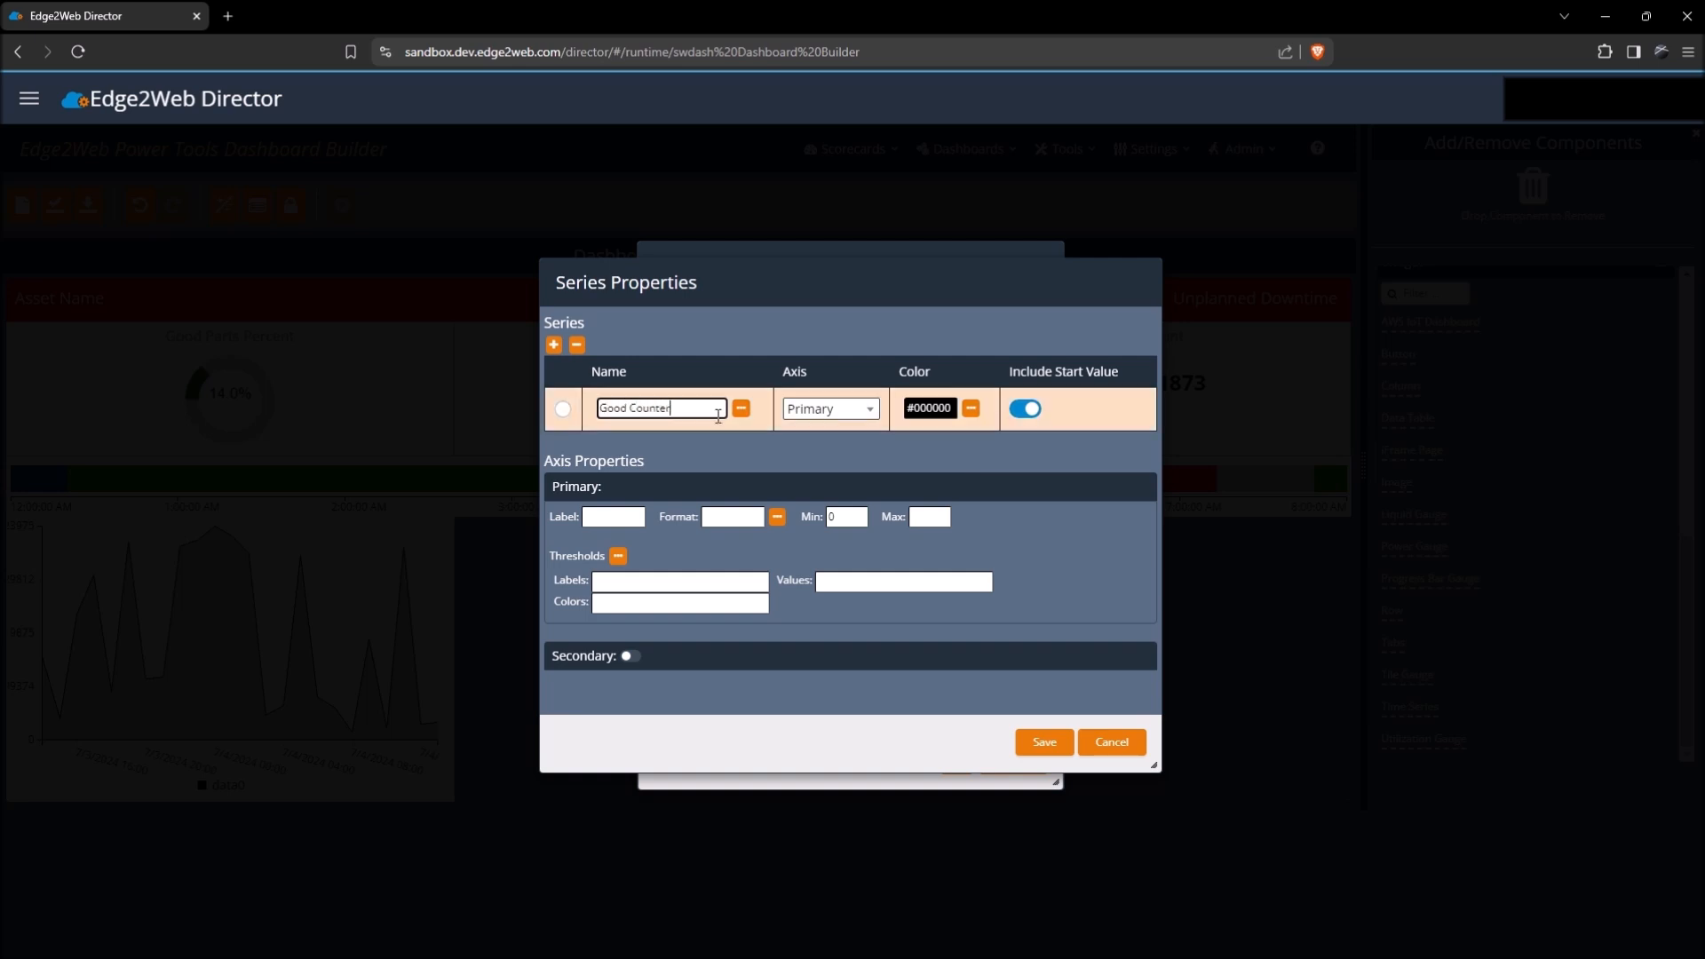
{"action": "left_click", "coordinate": [553, 345]}
{"action": "left_click", "coordinate": [970, 430]}
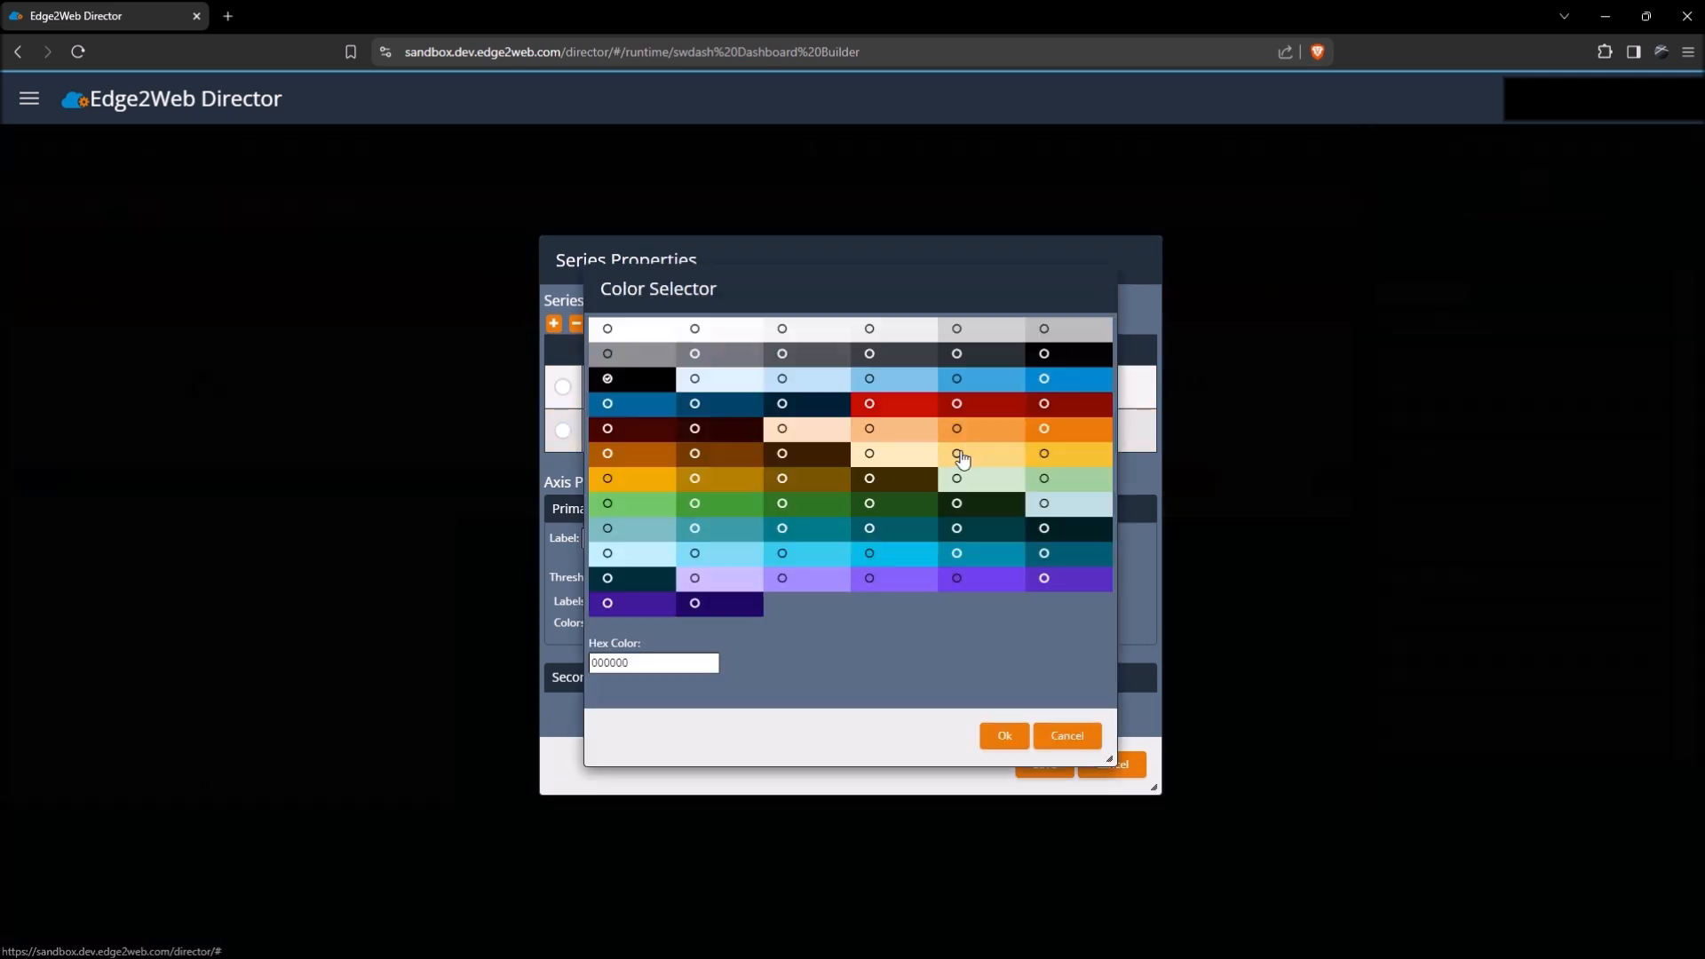
{"action": "left_click", "coordinate": [956, 404]}
{"action": "left_click", "coordinate": [999, 743]}
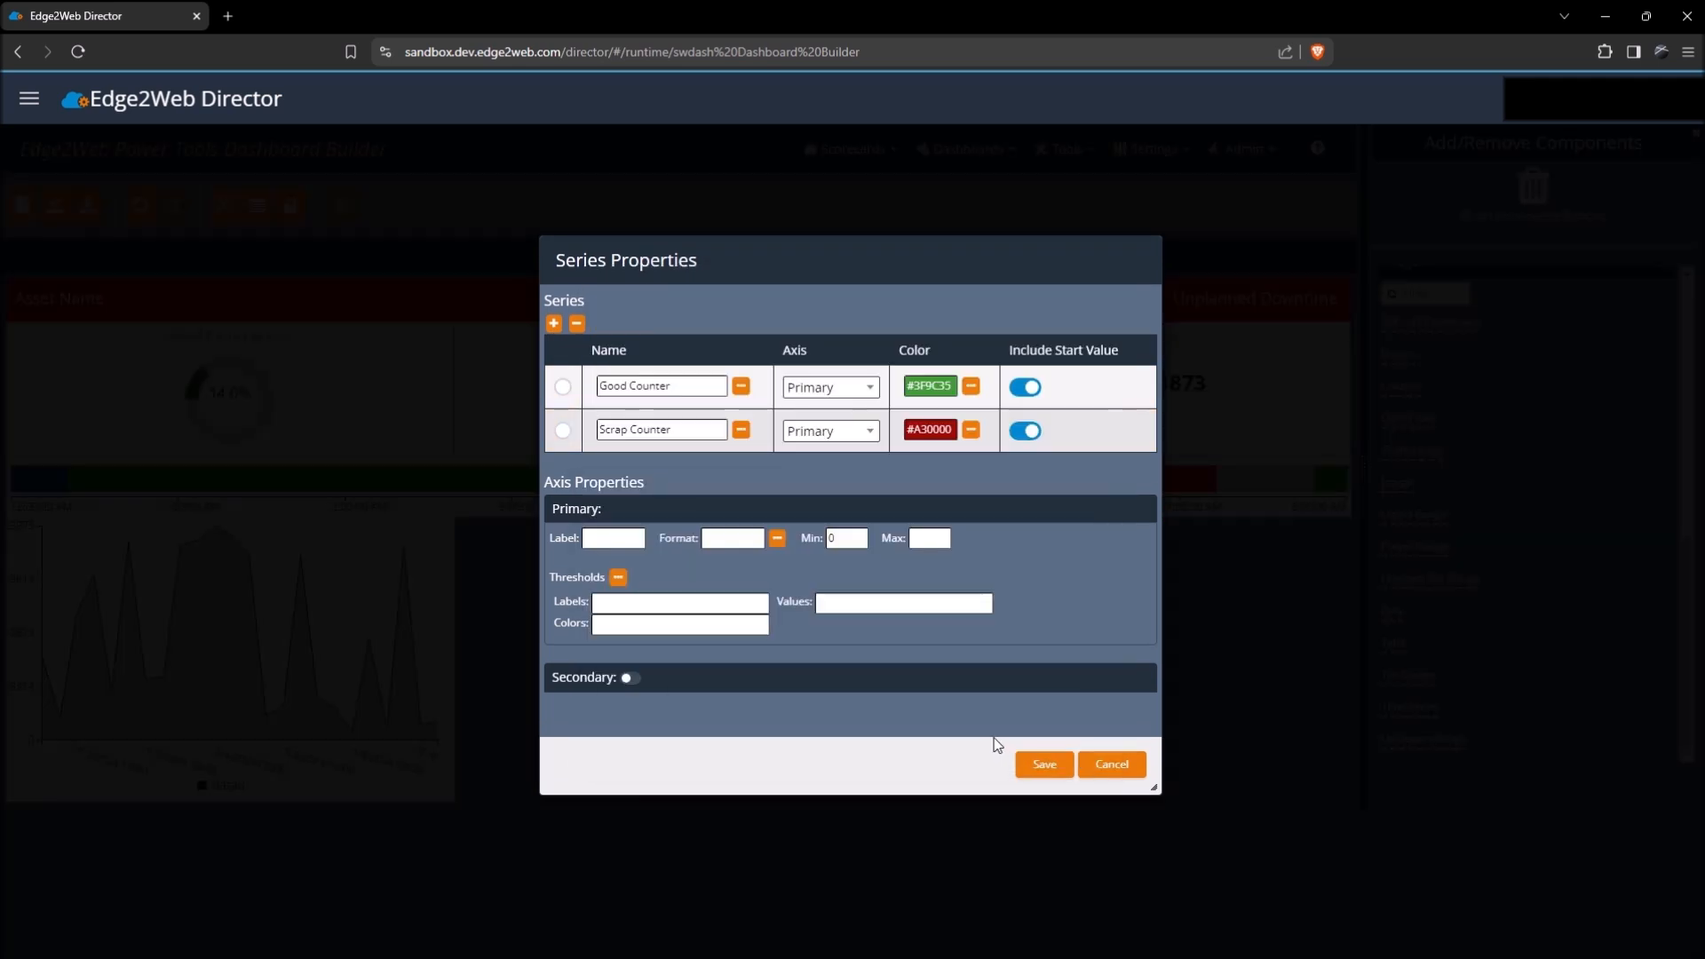
{"action": "left_click", "coordinate": [1031, 763]}
{"action": "left_click", "coordinate": [1030, 763]}
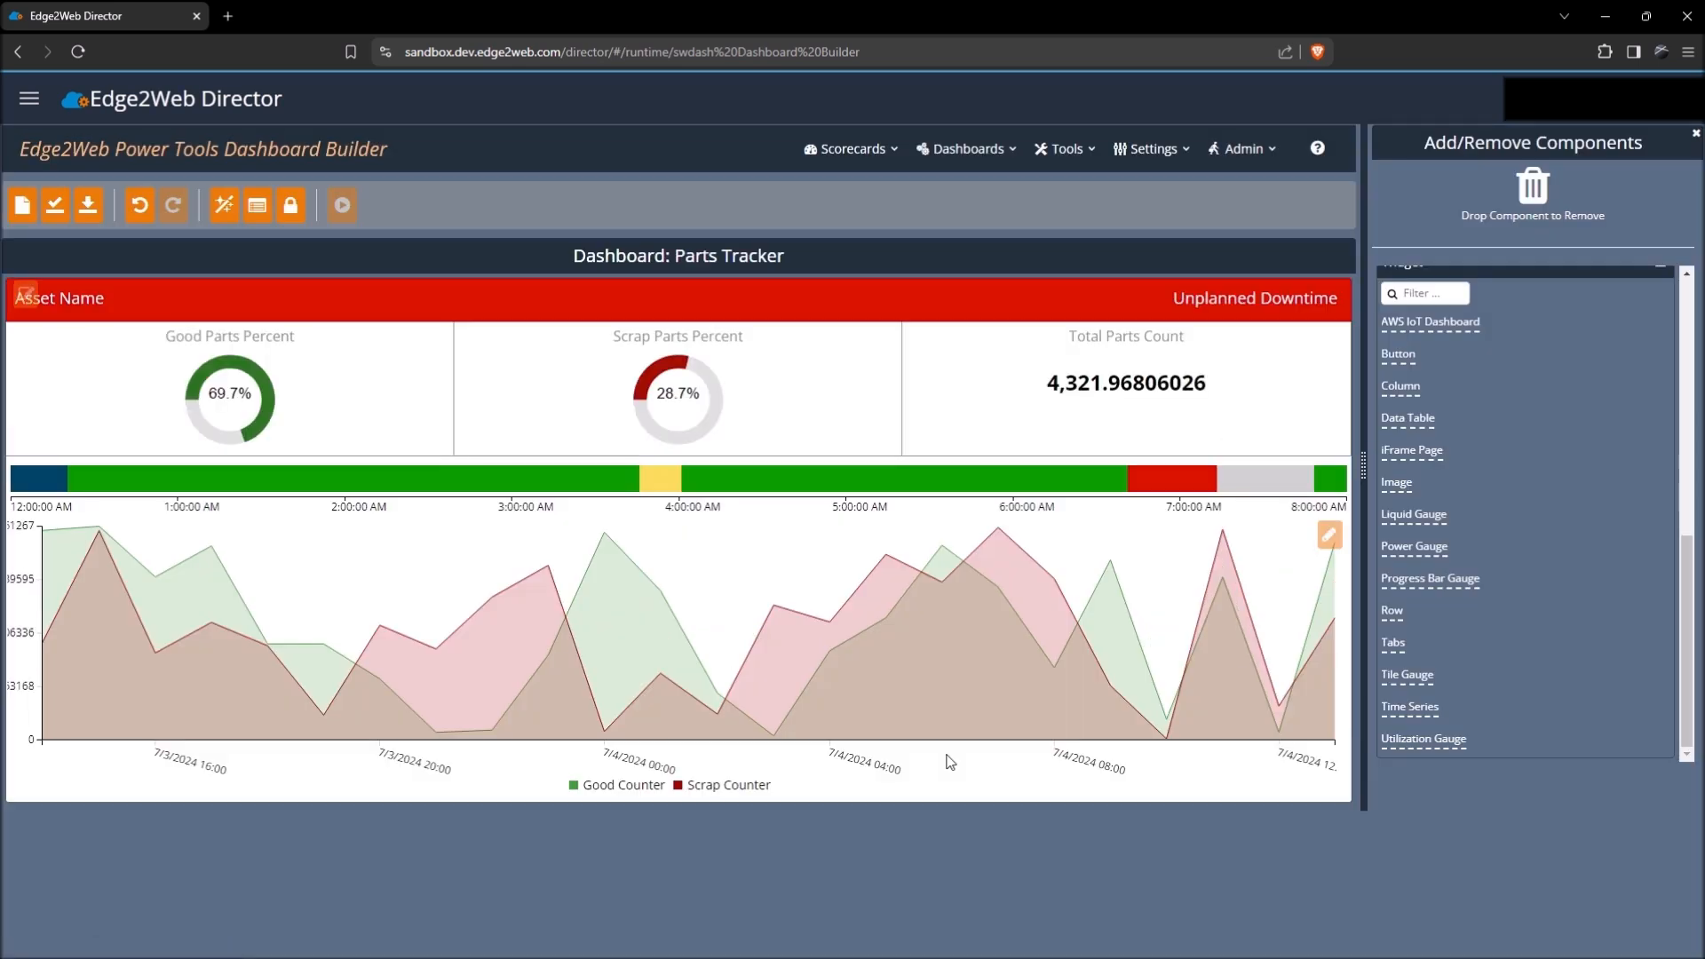
Save the Parts Tracker dashboard and run it.
{"action": "left_click", "coordinate": [57, 207]}
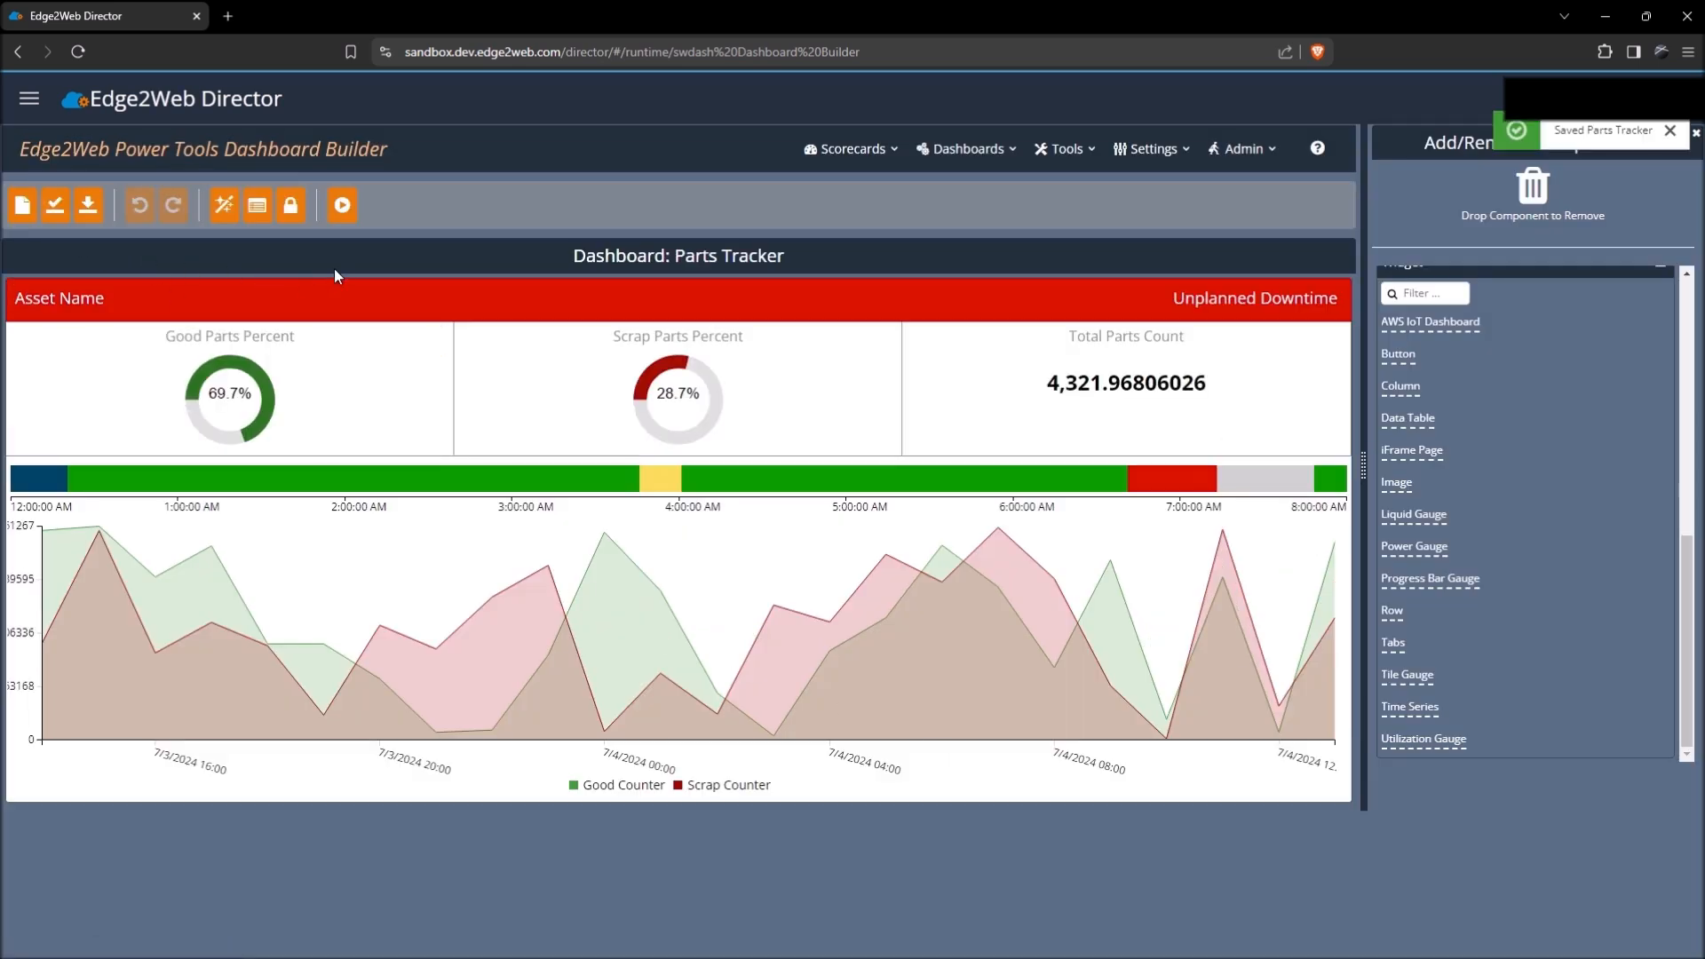
{"action": "left_click", "coordinate": [343, 206]}
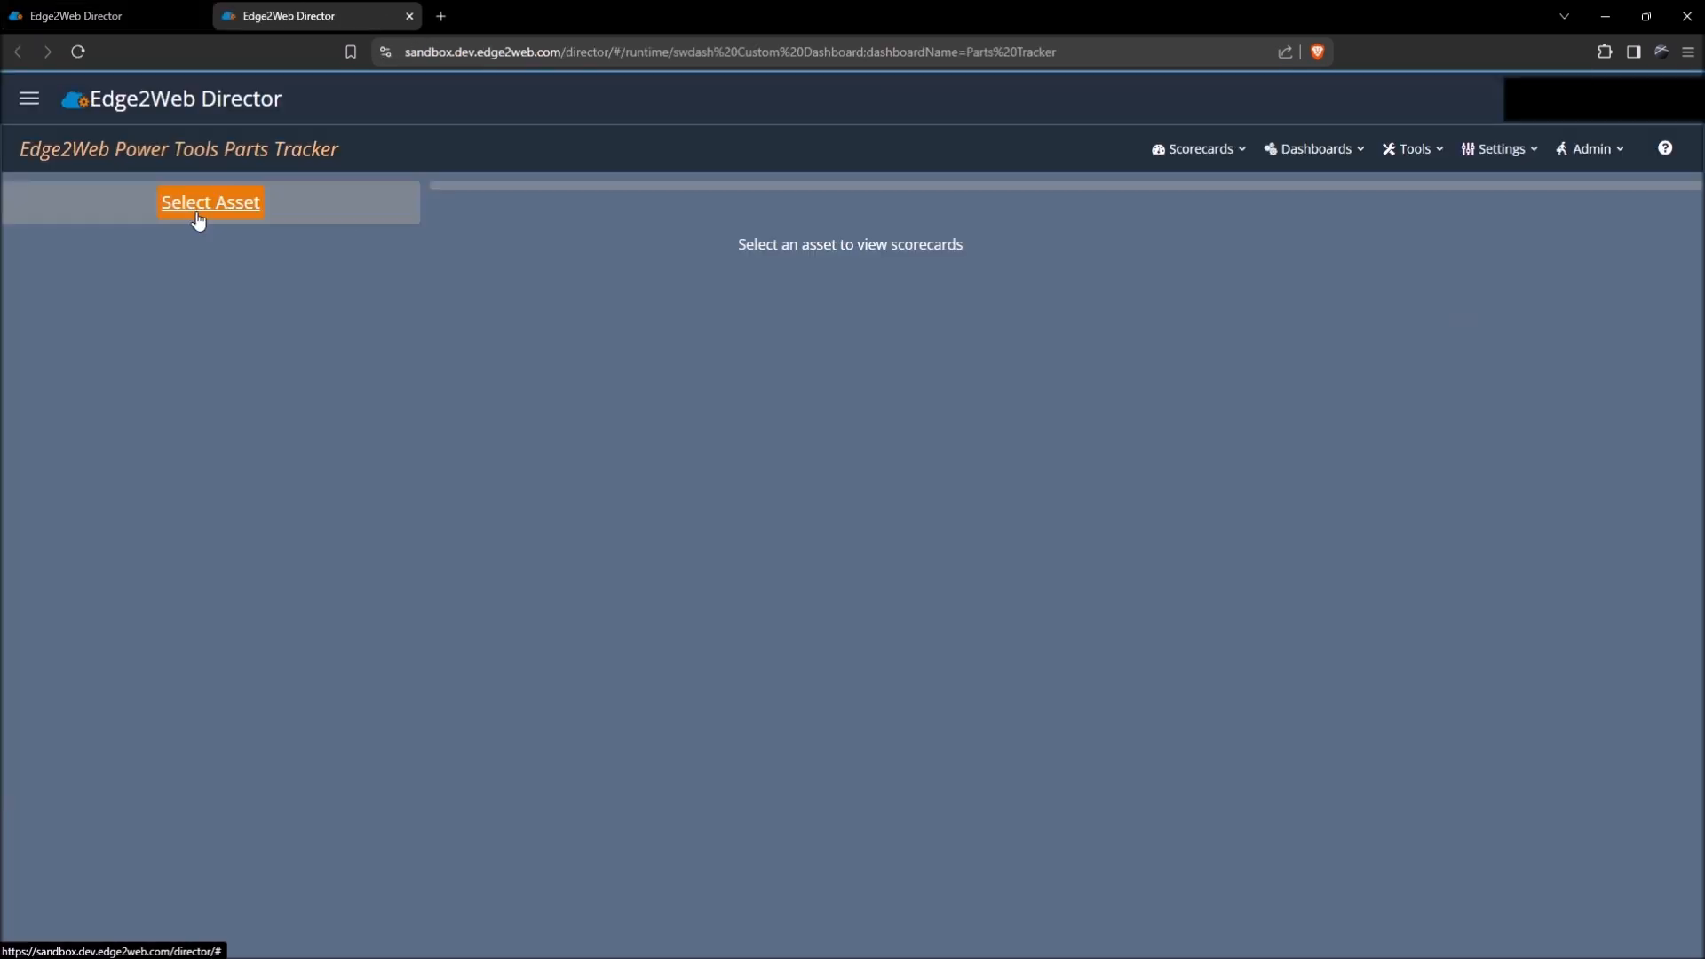
Select the asset Sheet Metal Prep M-2-SMP from the NYC Line M-2 group for the running dashboard.
{"action": "left_click", "coordinate": [198, 210]}
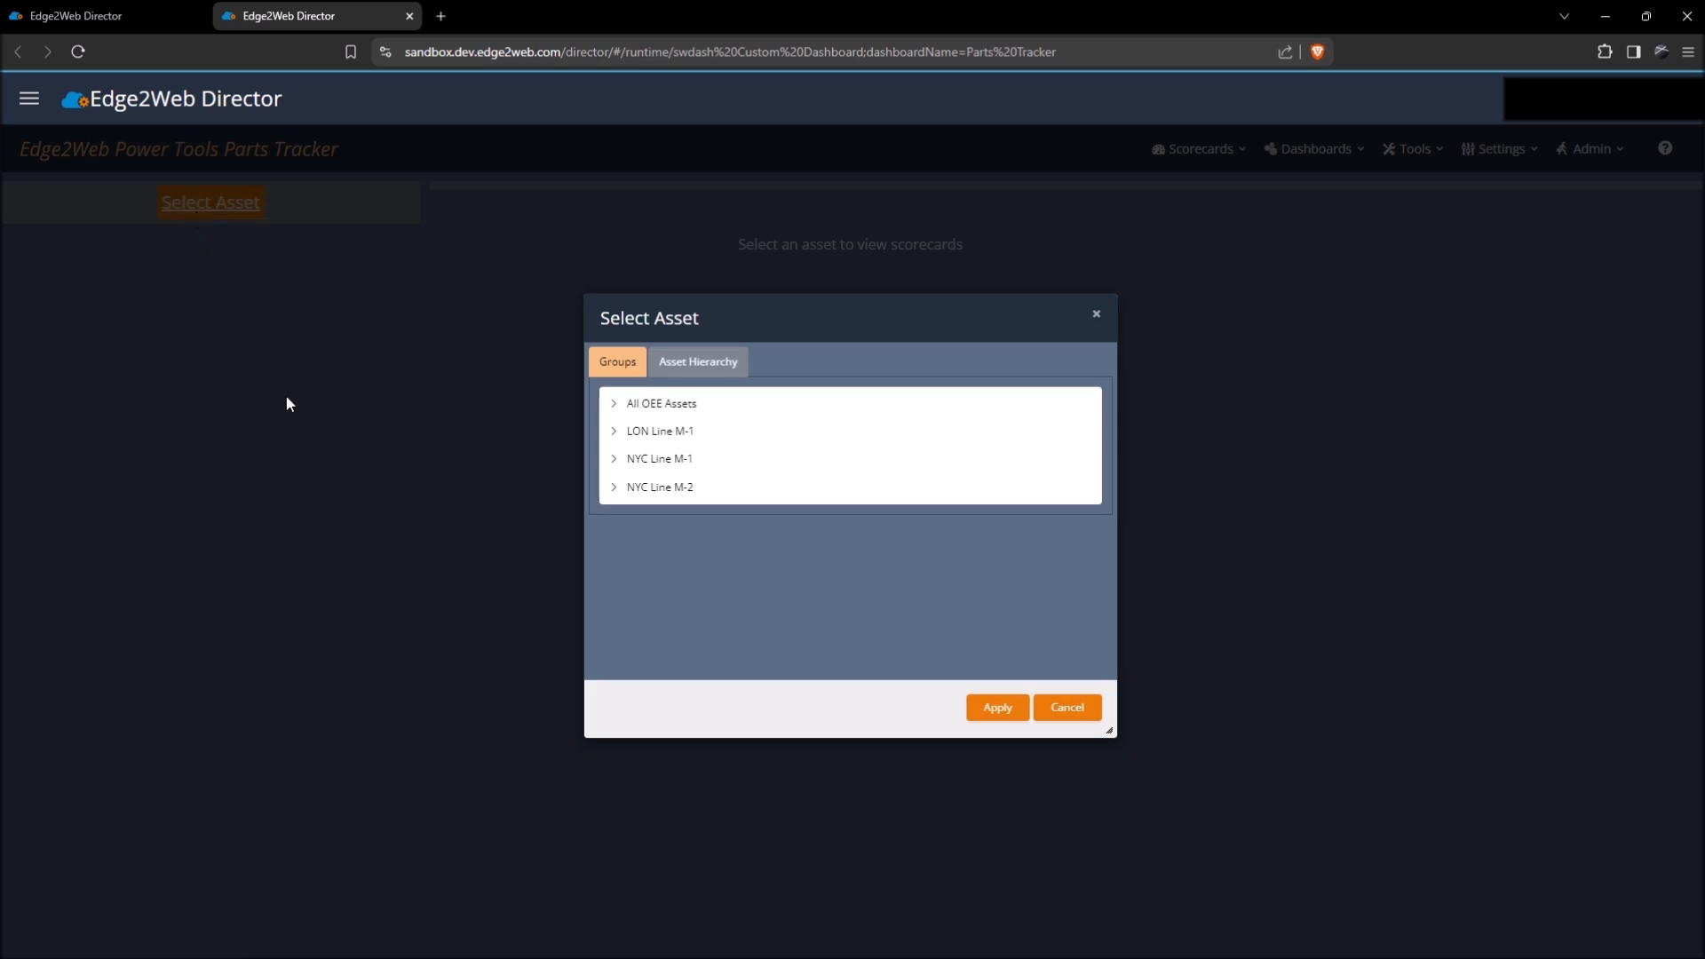
{"action": "left_click", "coordinate": [614, 489]}
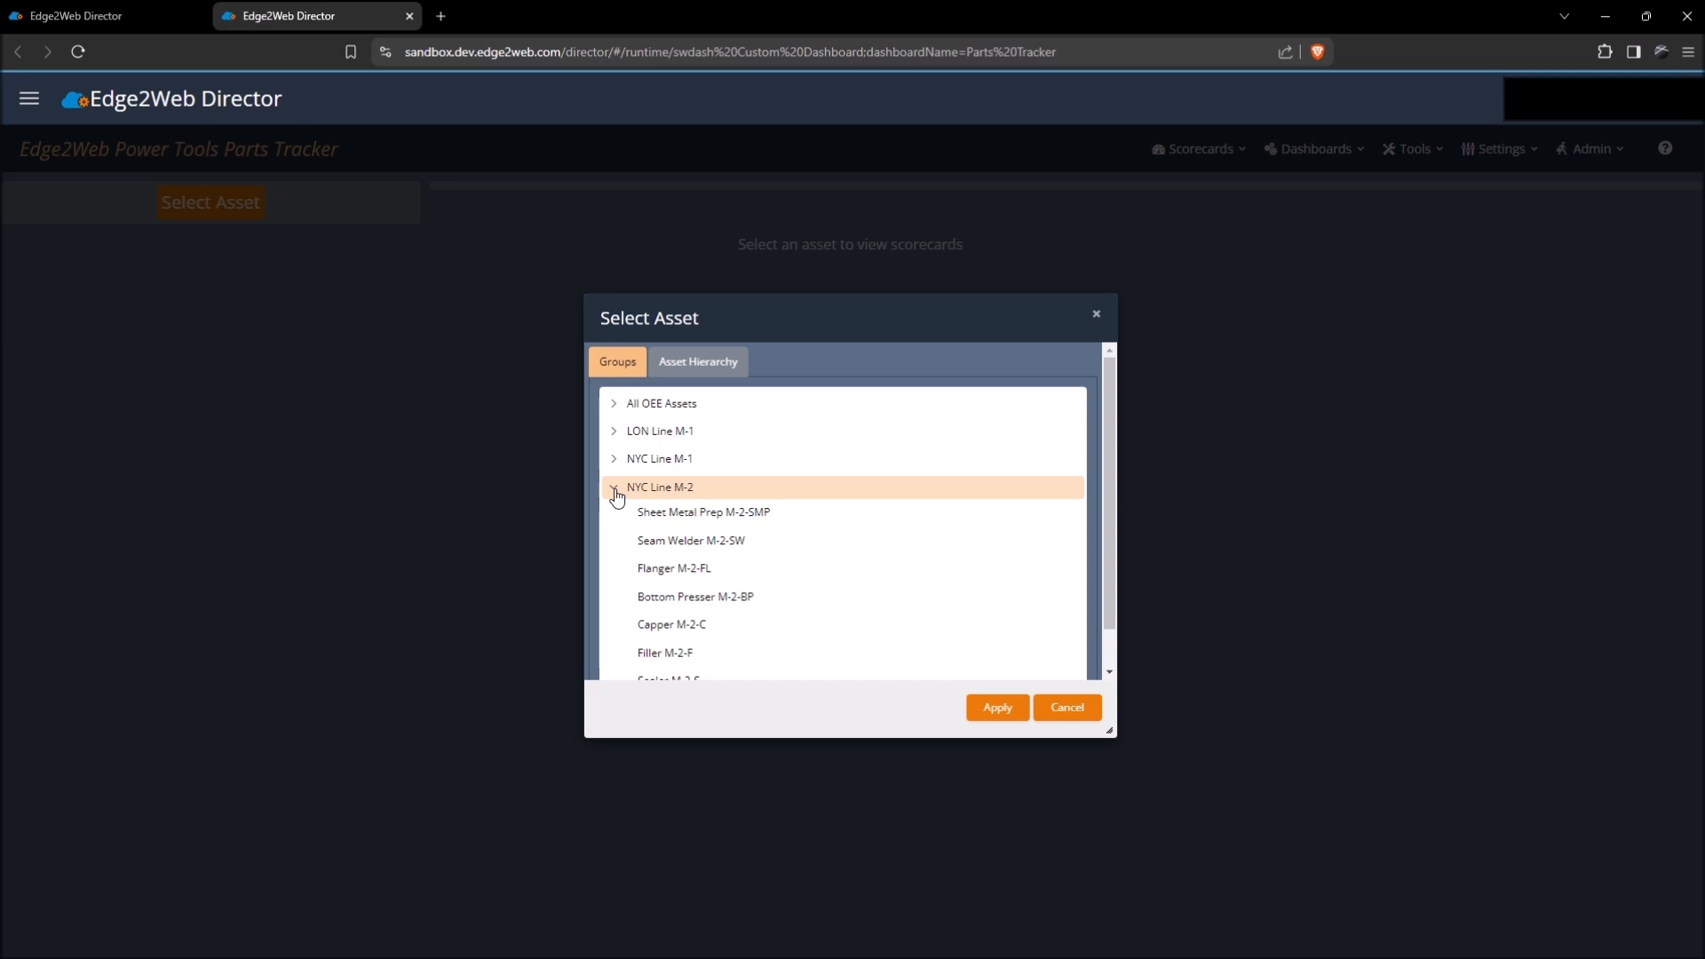
{"action": "left_click", "coordinate": [662, 512]}
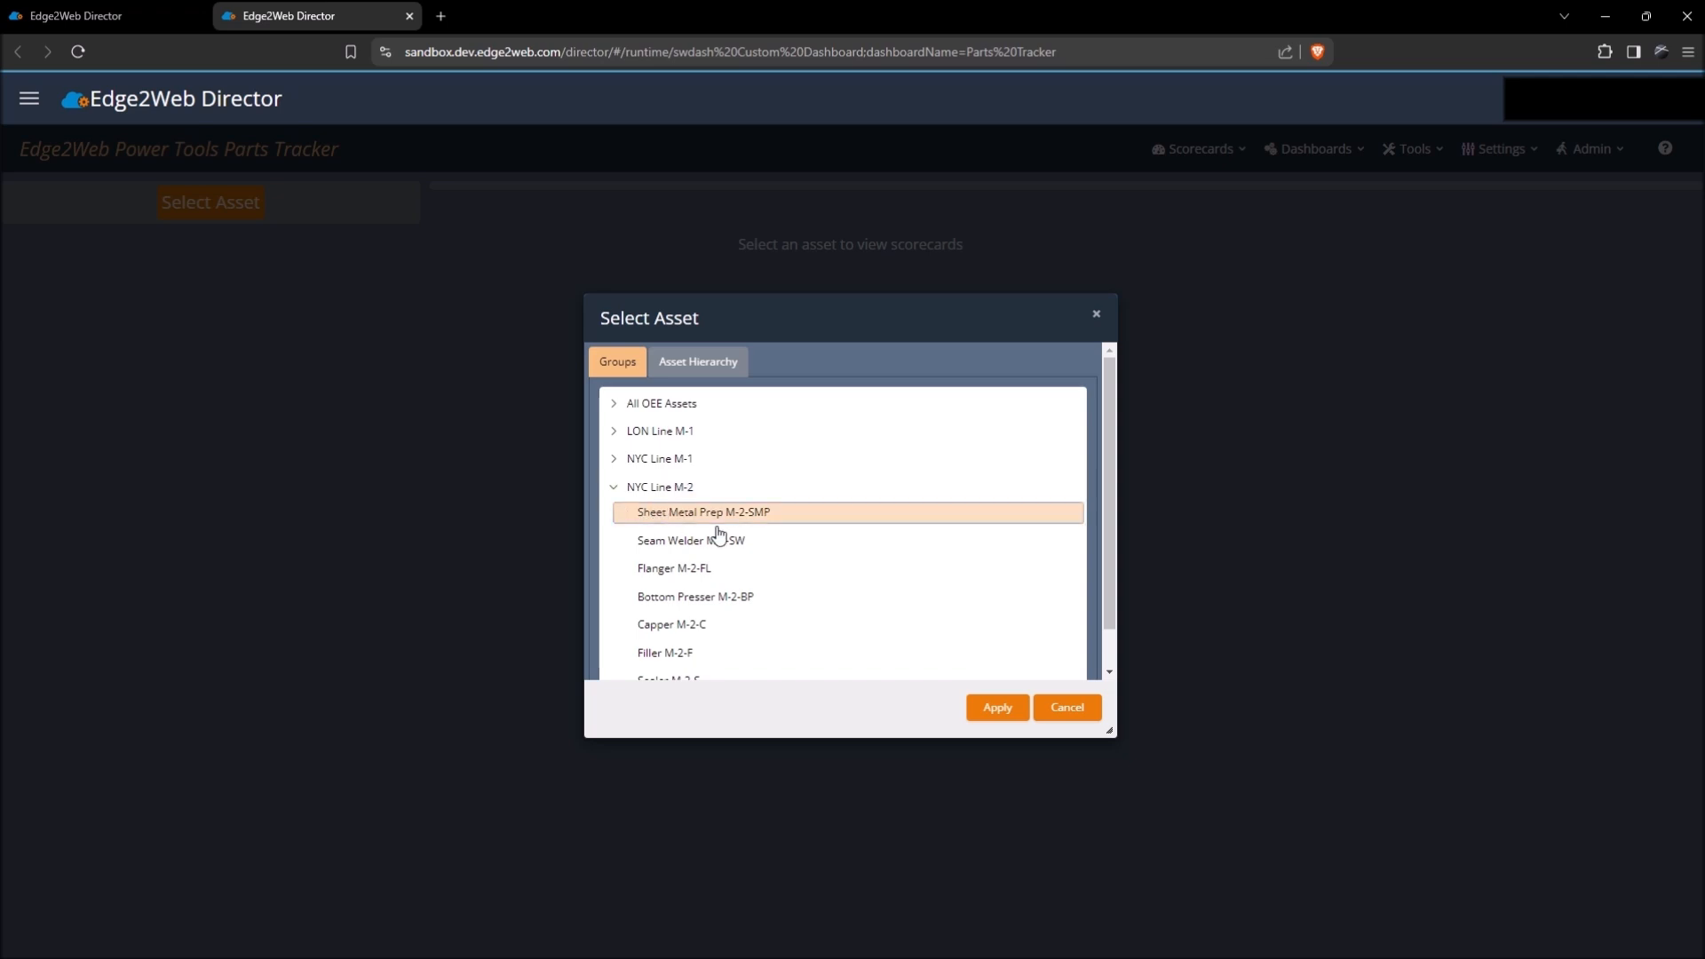
{"action": "left_click", "coordinate": [979, 707]}
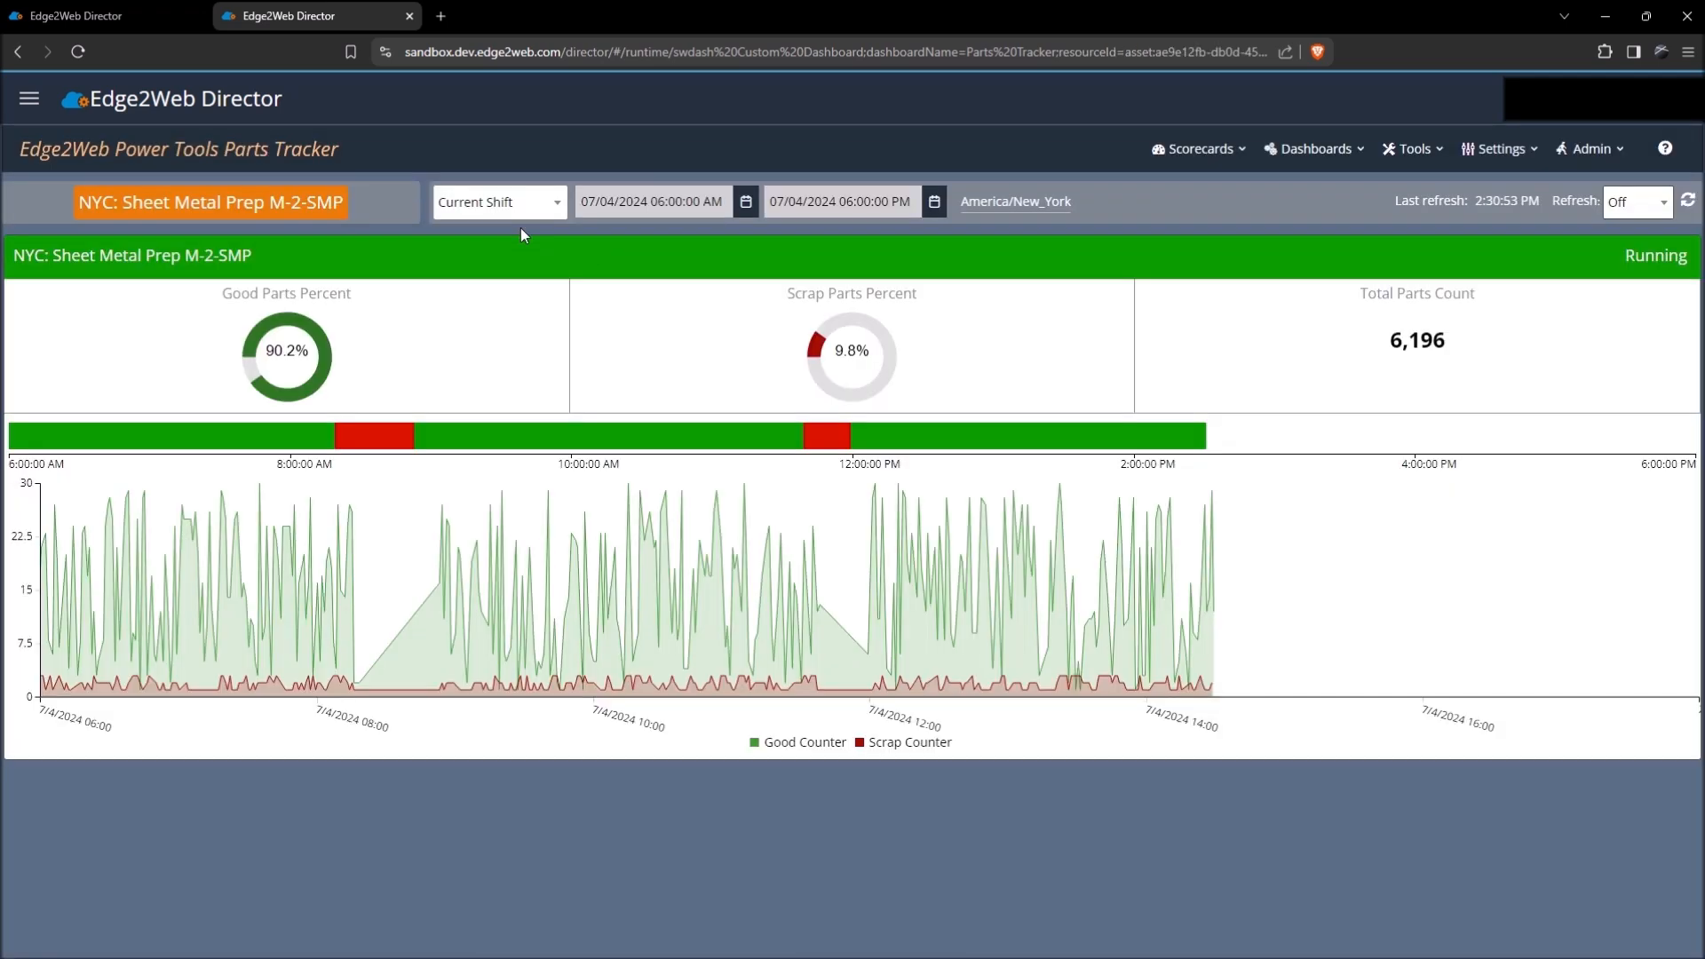
Review the time range and refresh options, and set the dashboard's time range to Previous Shift.
{"action": "left_click", "coordinate": [512, 204]}
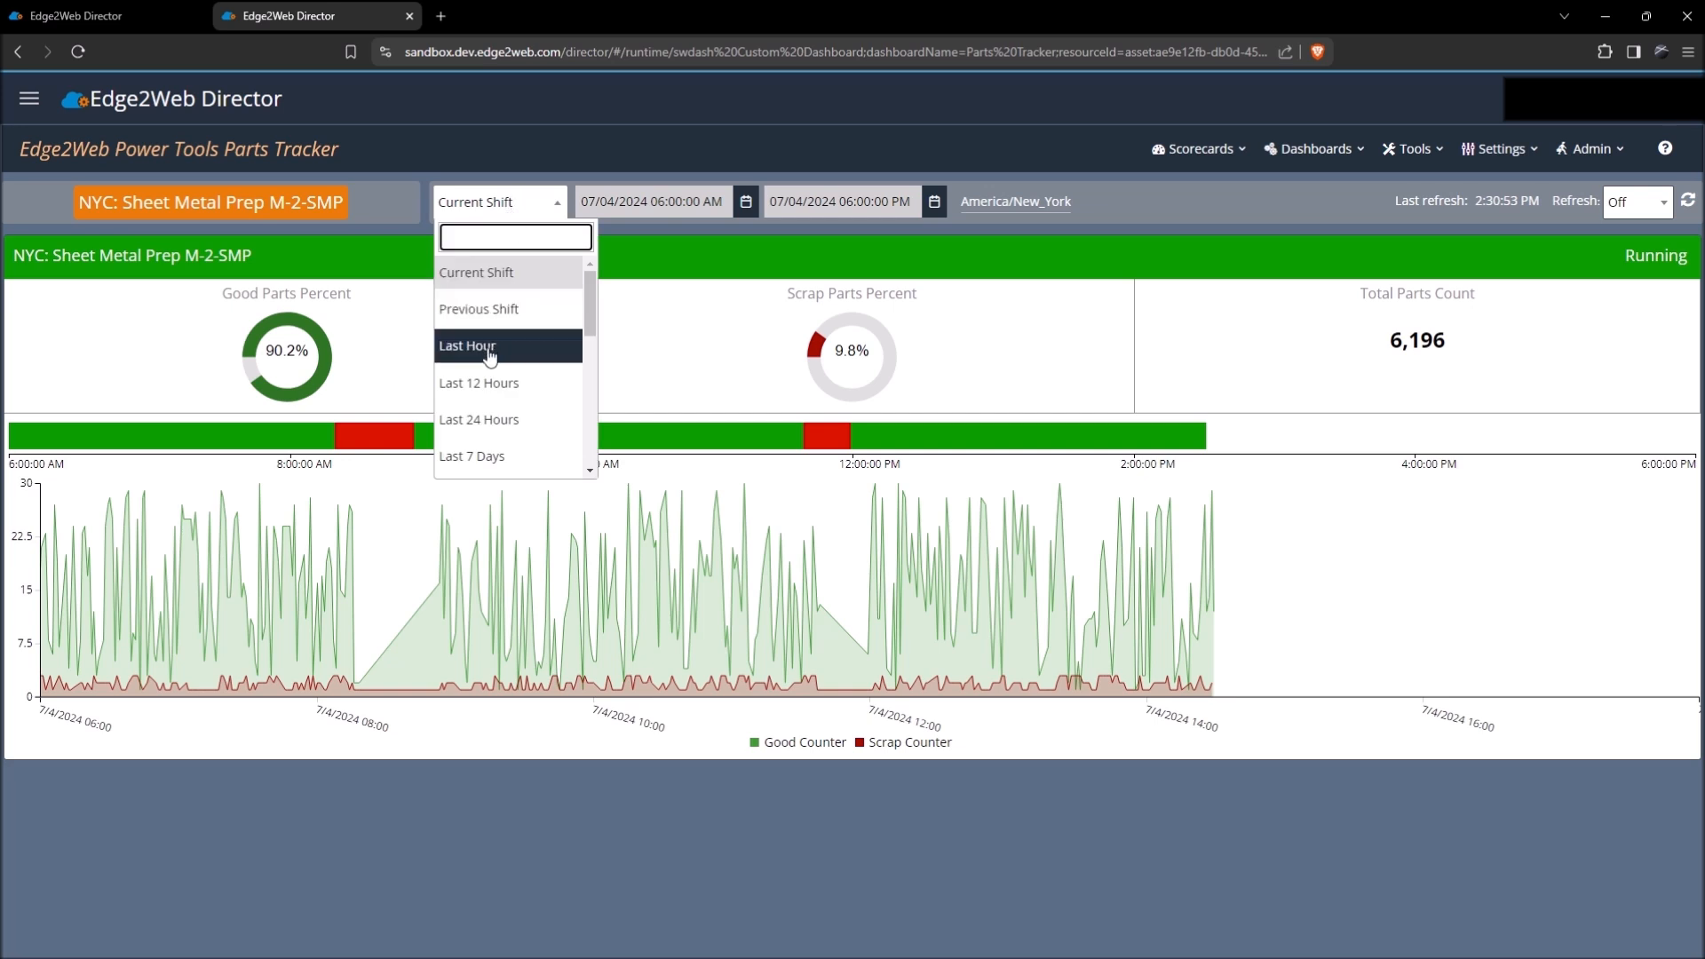
{"action": "scroll", "coordinate": [491, 348], "scroll_direction": "down", "scroll_amount": 3}
{"action": "scroll", "coordinate": [502, 466], "scroll_direction": "down", "scroll_amount": 1}
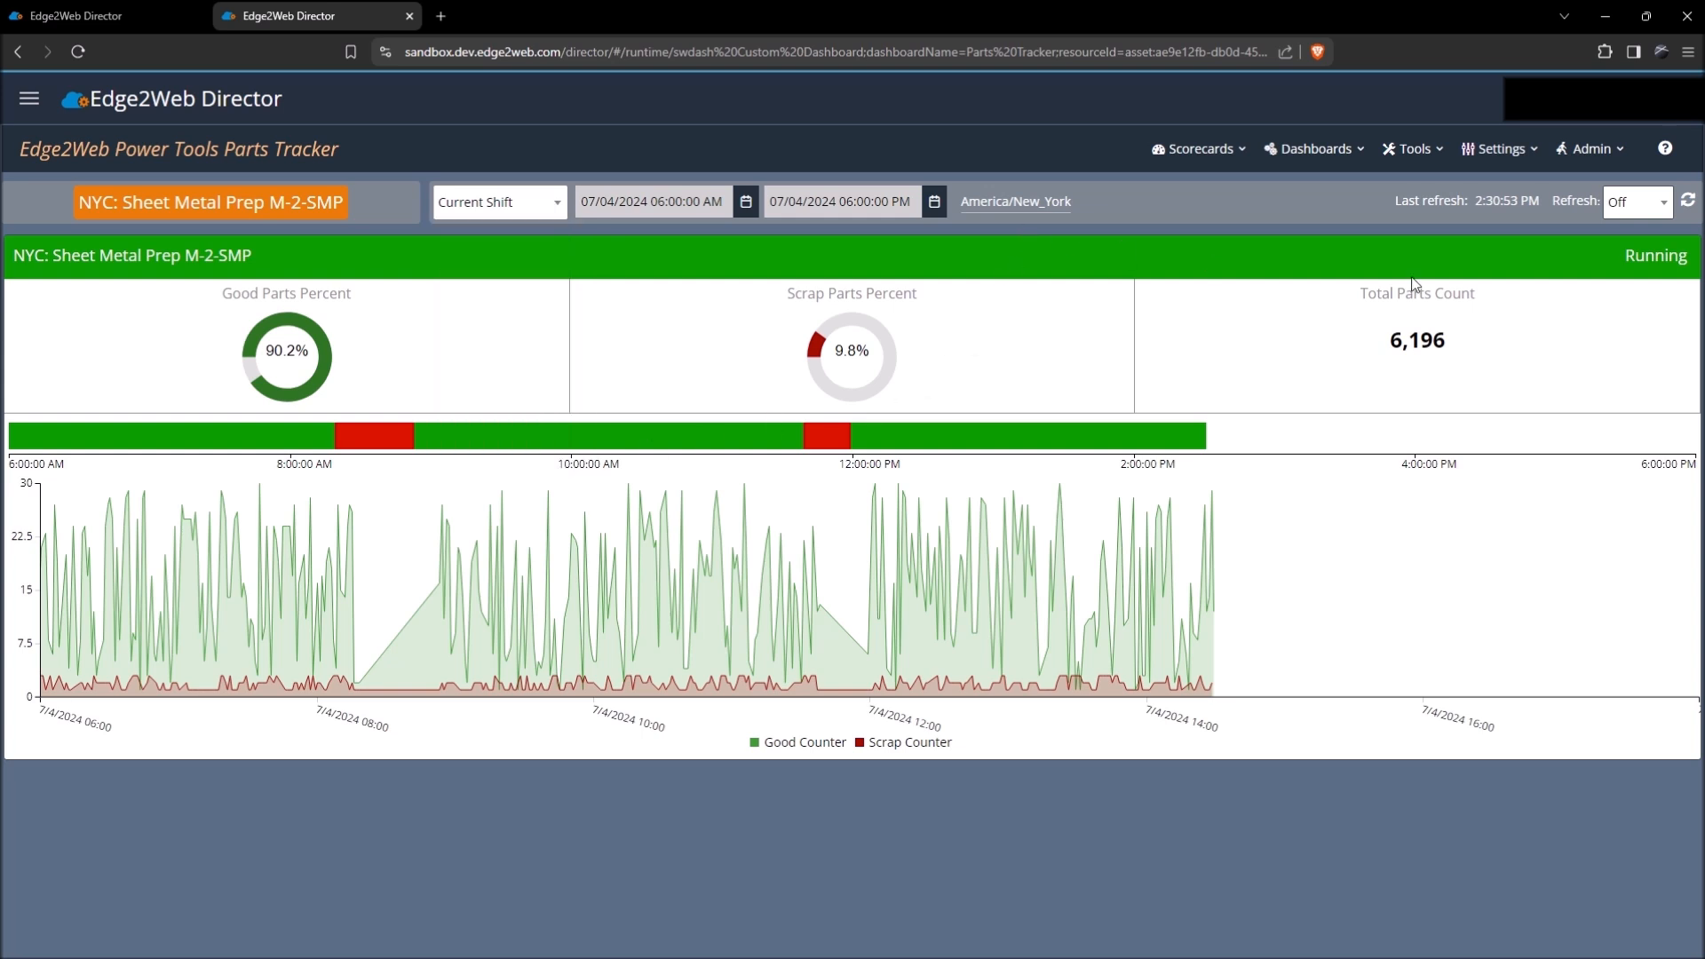
{"action": "left_click", "coordinate": [1637, 203]}
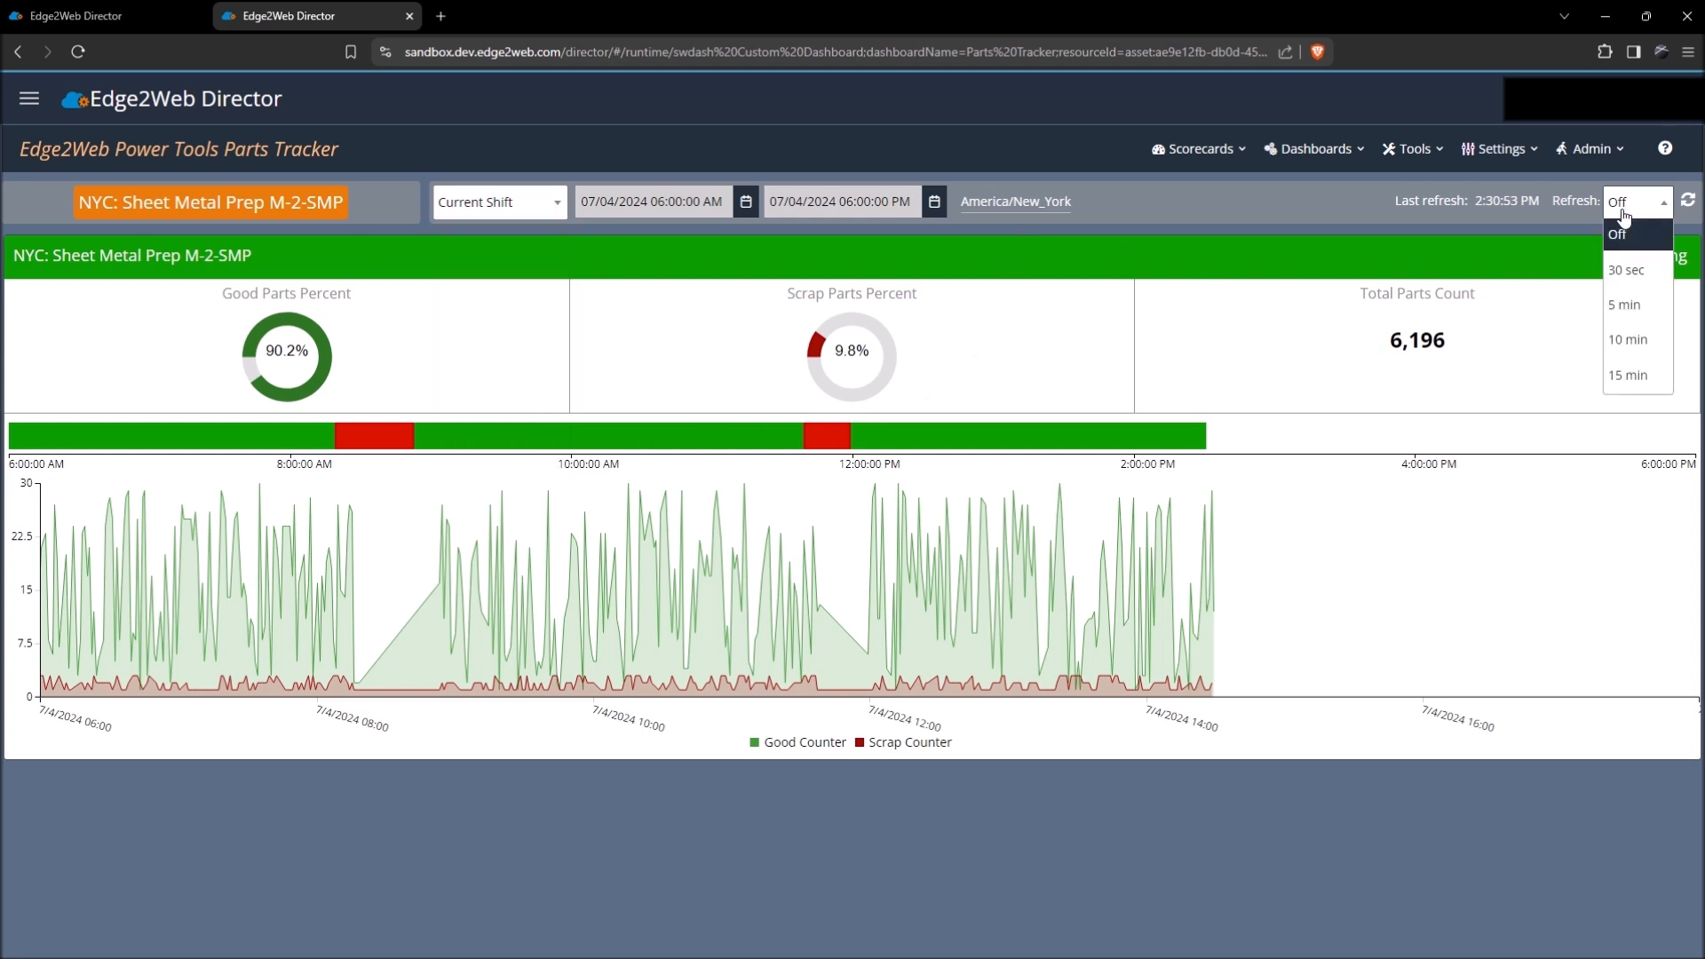
{"action": "left_click", "coordinate": [494, 206]}
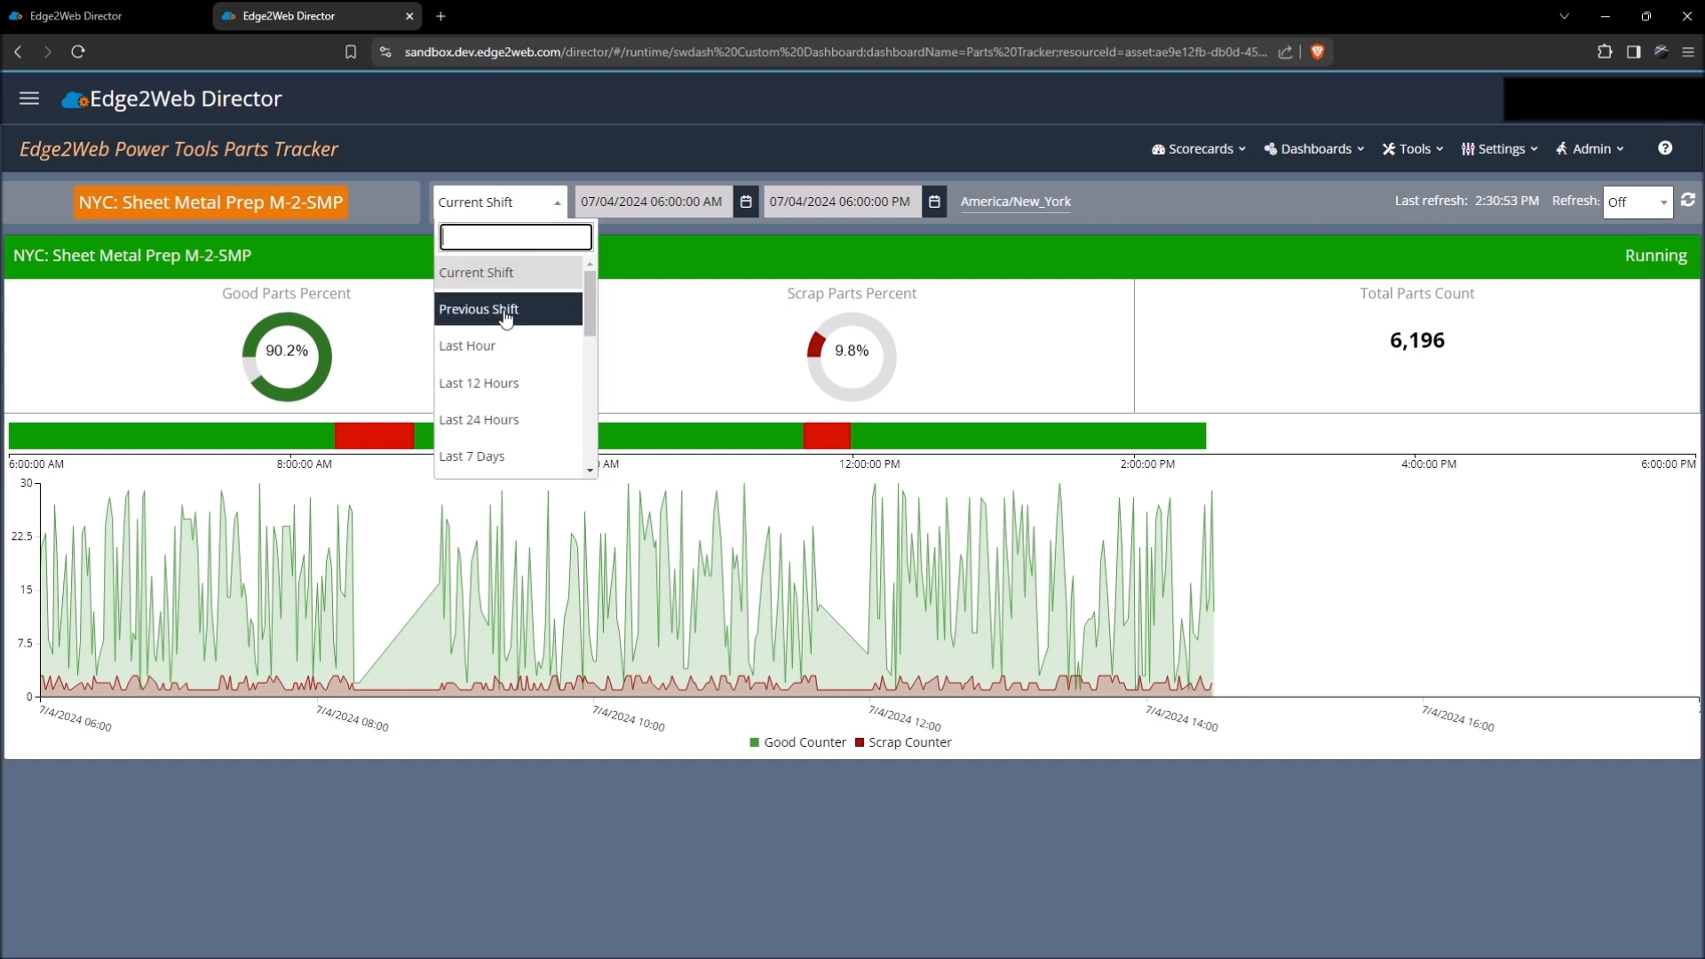
{"action": "left_click", "coordinate": [505, 308]}
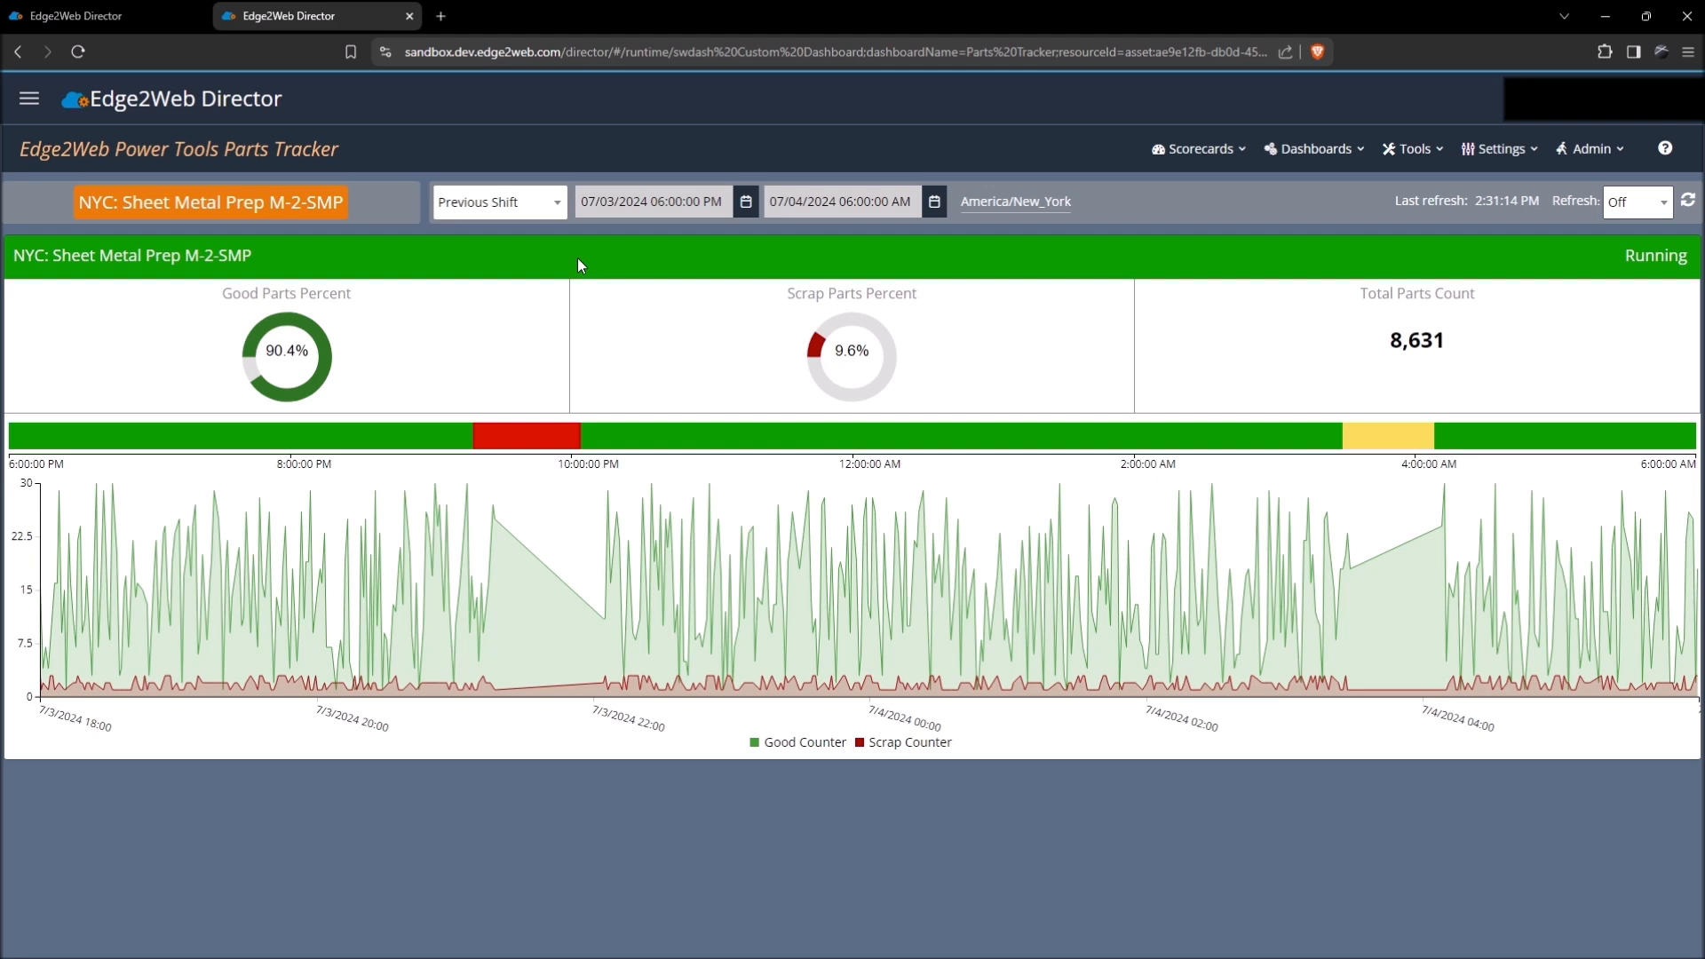
Split the Blocked Equipment state at 07/03/2024 09:41:06 PM by inserting a Safety state with the comment "Manual Override".
{"action": "left_click", "coordinate": [547, 437]}
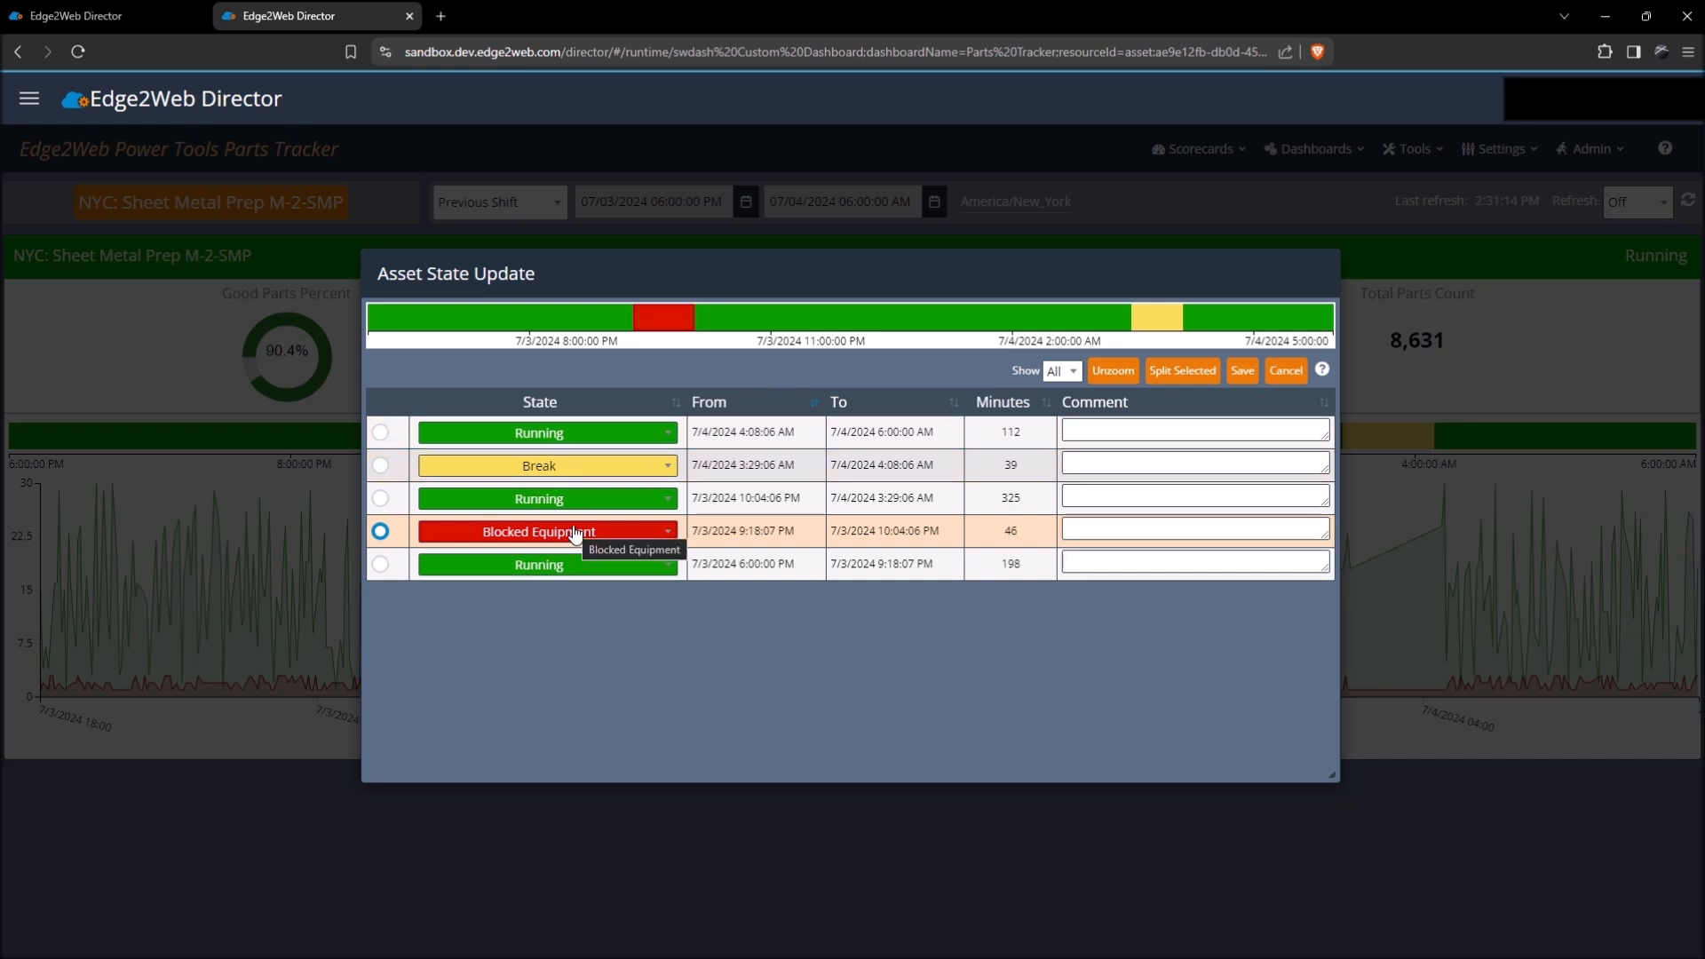
{"action": "left_click", "coordinate": [1181, 371]}
{"action": "left_click", "coordinate": [712, 374]}
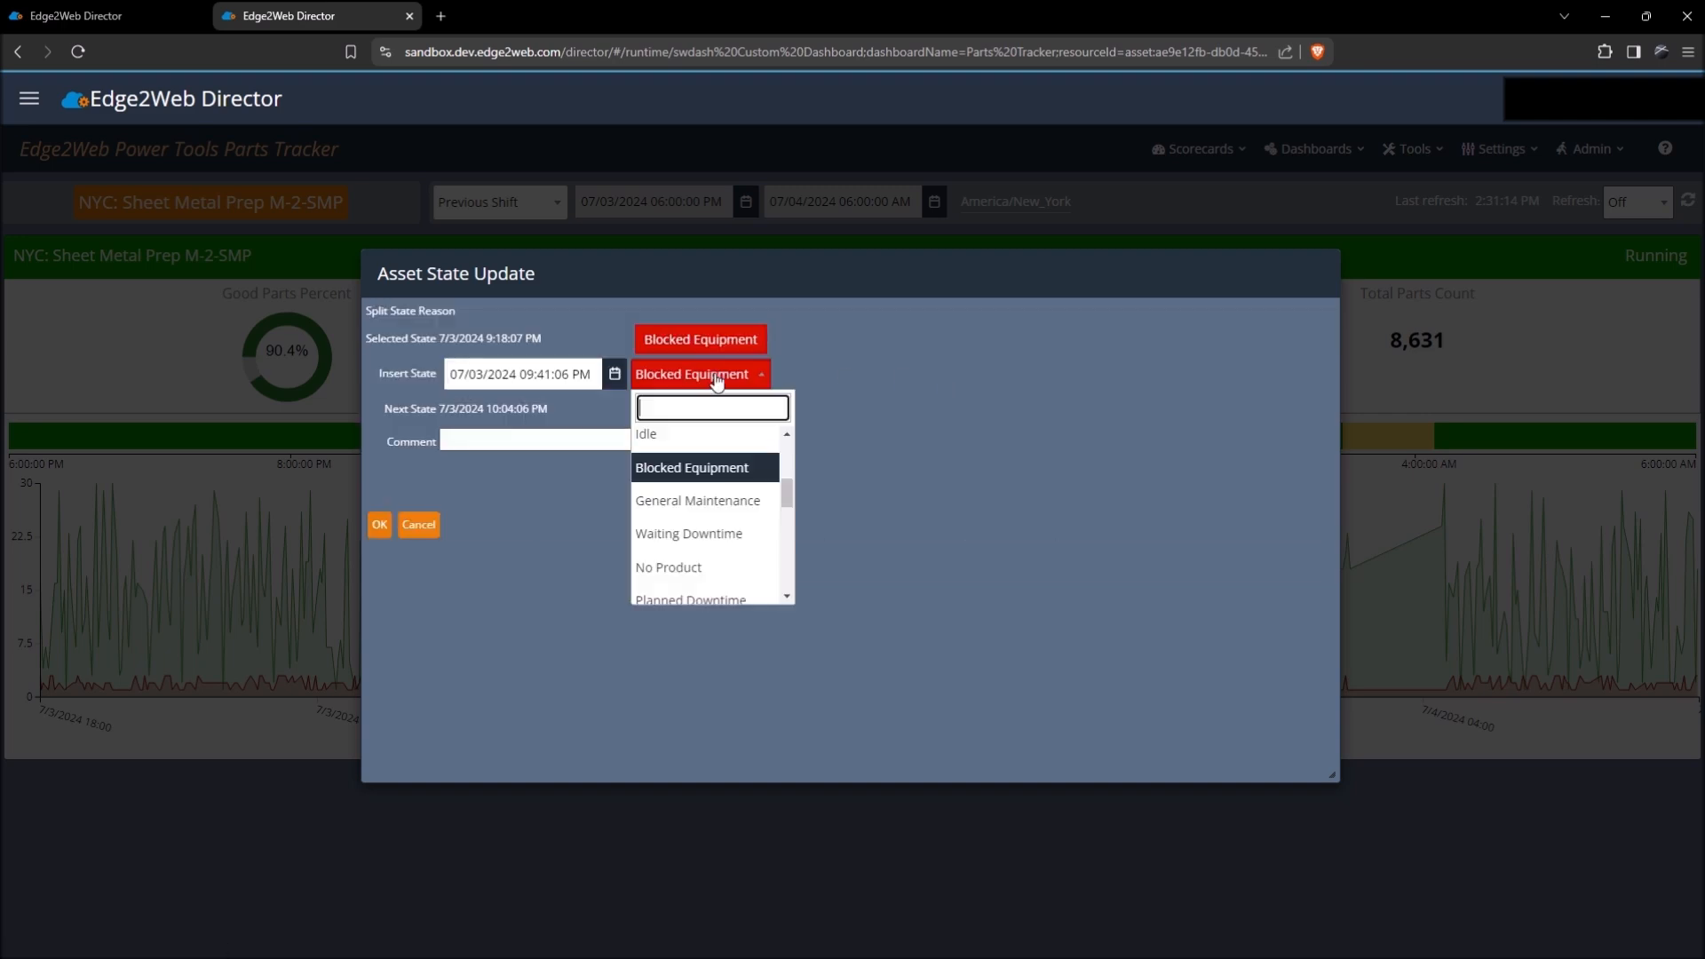
{"action": "scroll", "coordinate": [713, 526], "scroll_direction": "down", "scroll_amount": 2}
{"action": "left_click", "coordinate": [711, 523]}
{"action": "left_click", "coordinate": [613, 444]}
{"action": "type", "text": "Manual Override"}
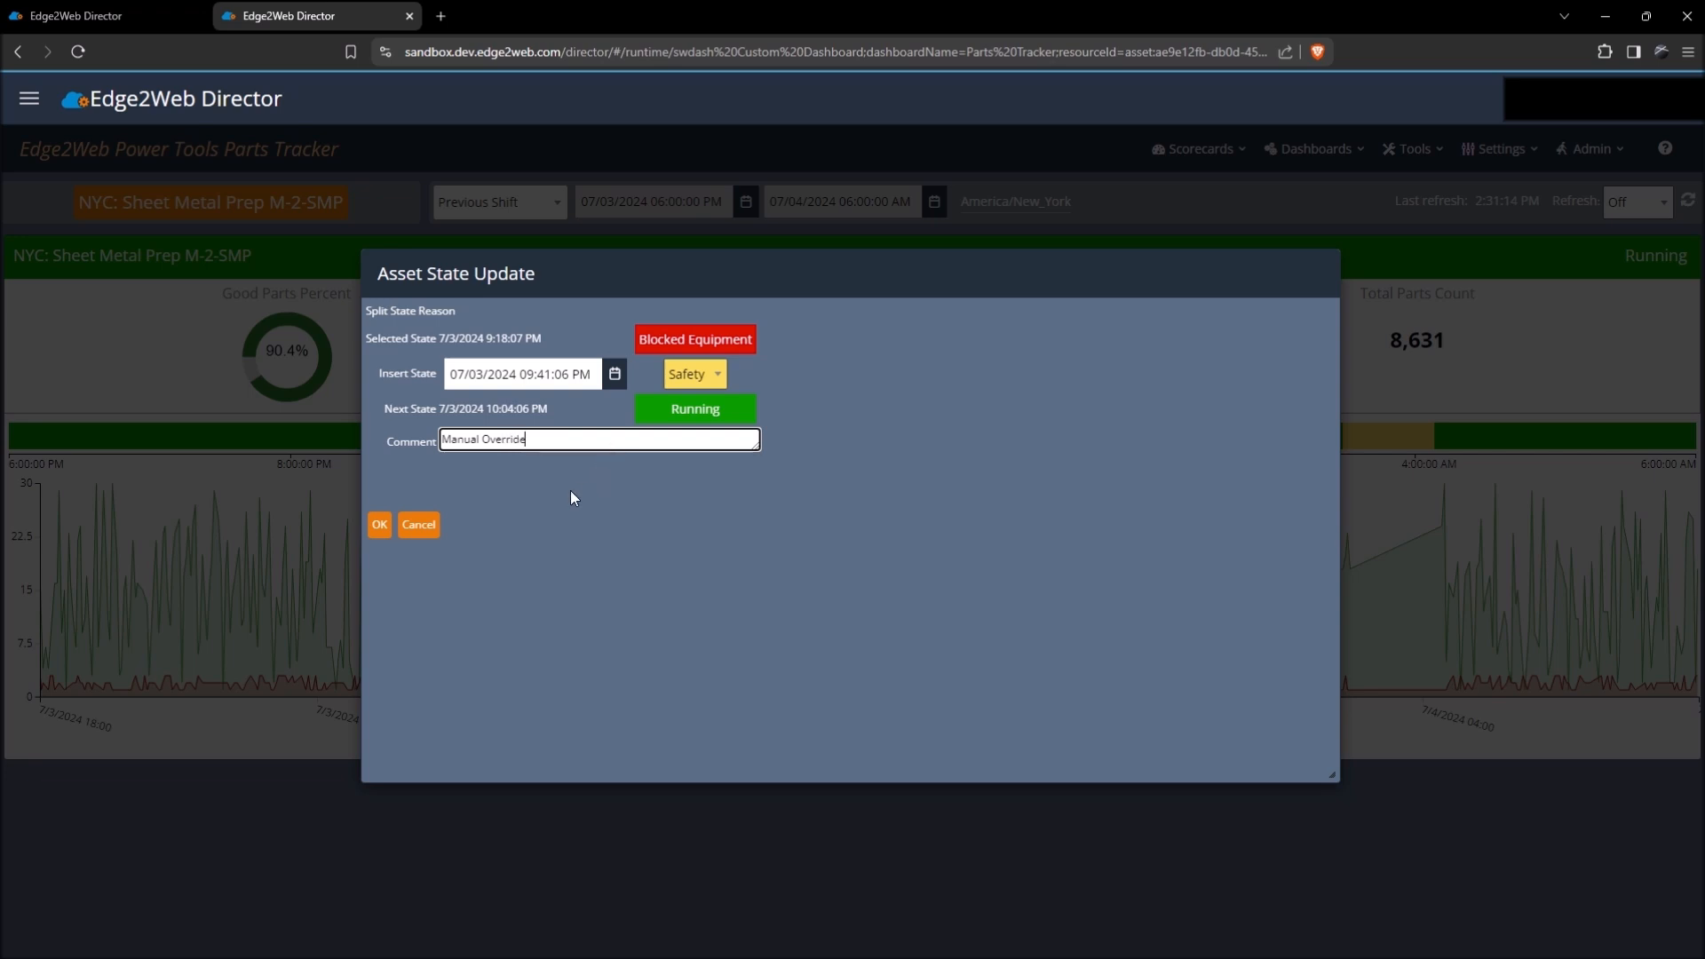
{"action": "left_click", "coordinate": [379, 524]}
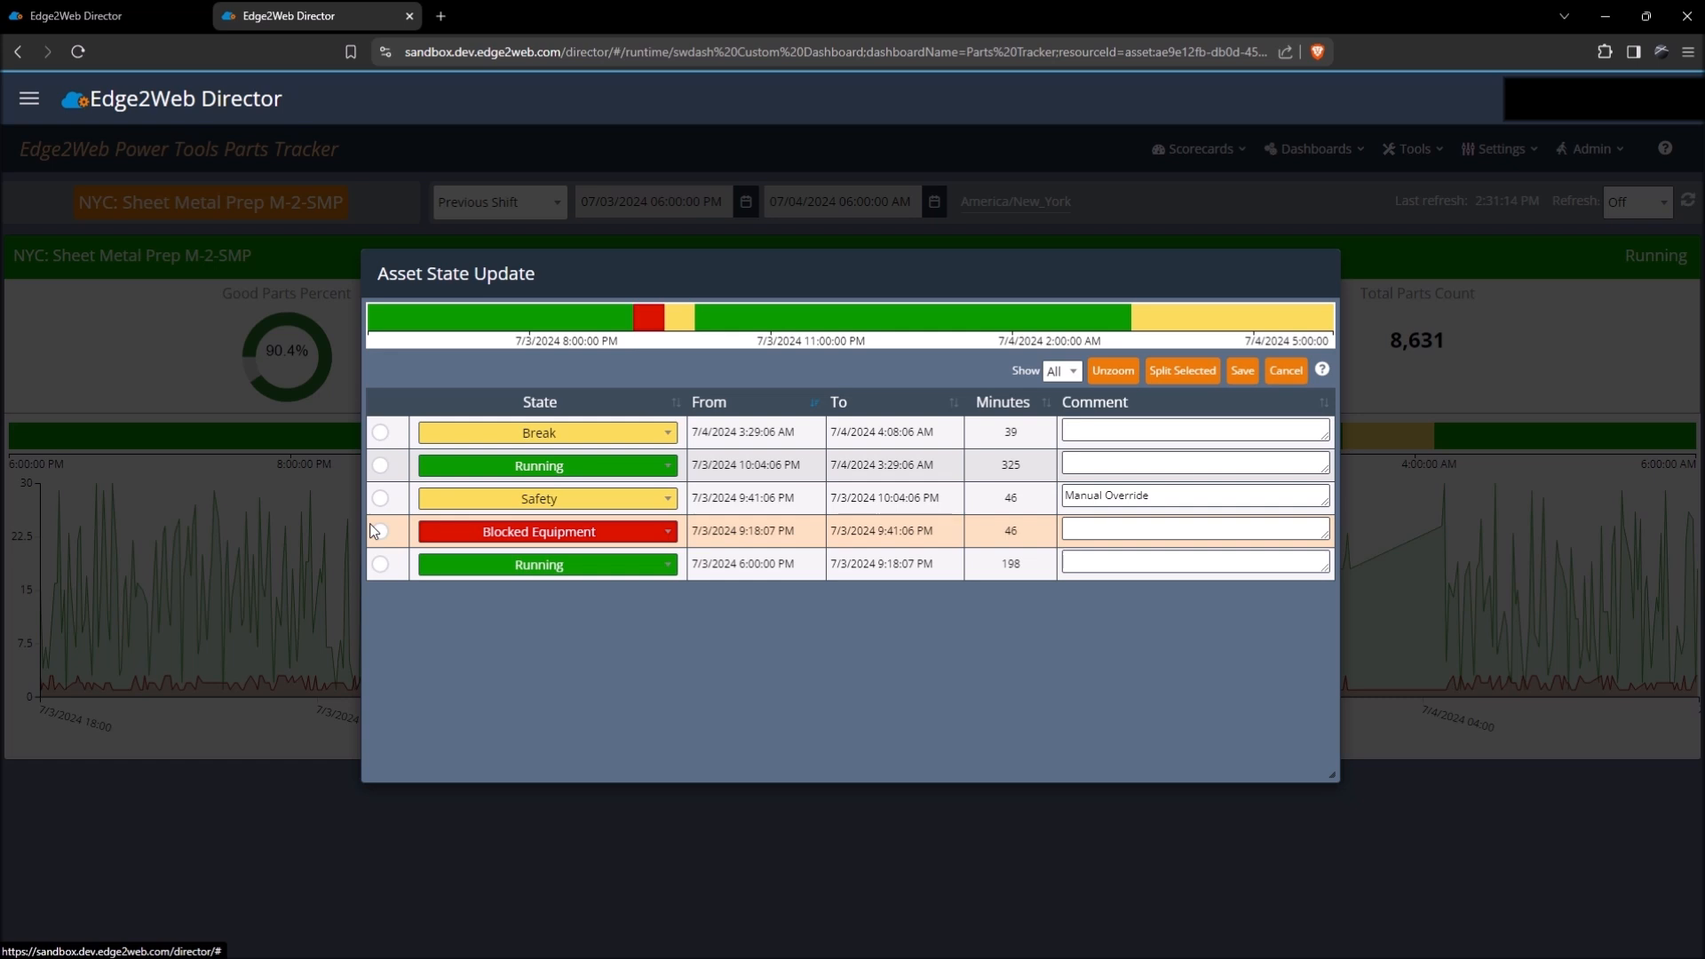
Save the asset state update and refresh the dashboard.
{"action": "left_click", "coordinate": [1244, 375]}
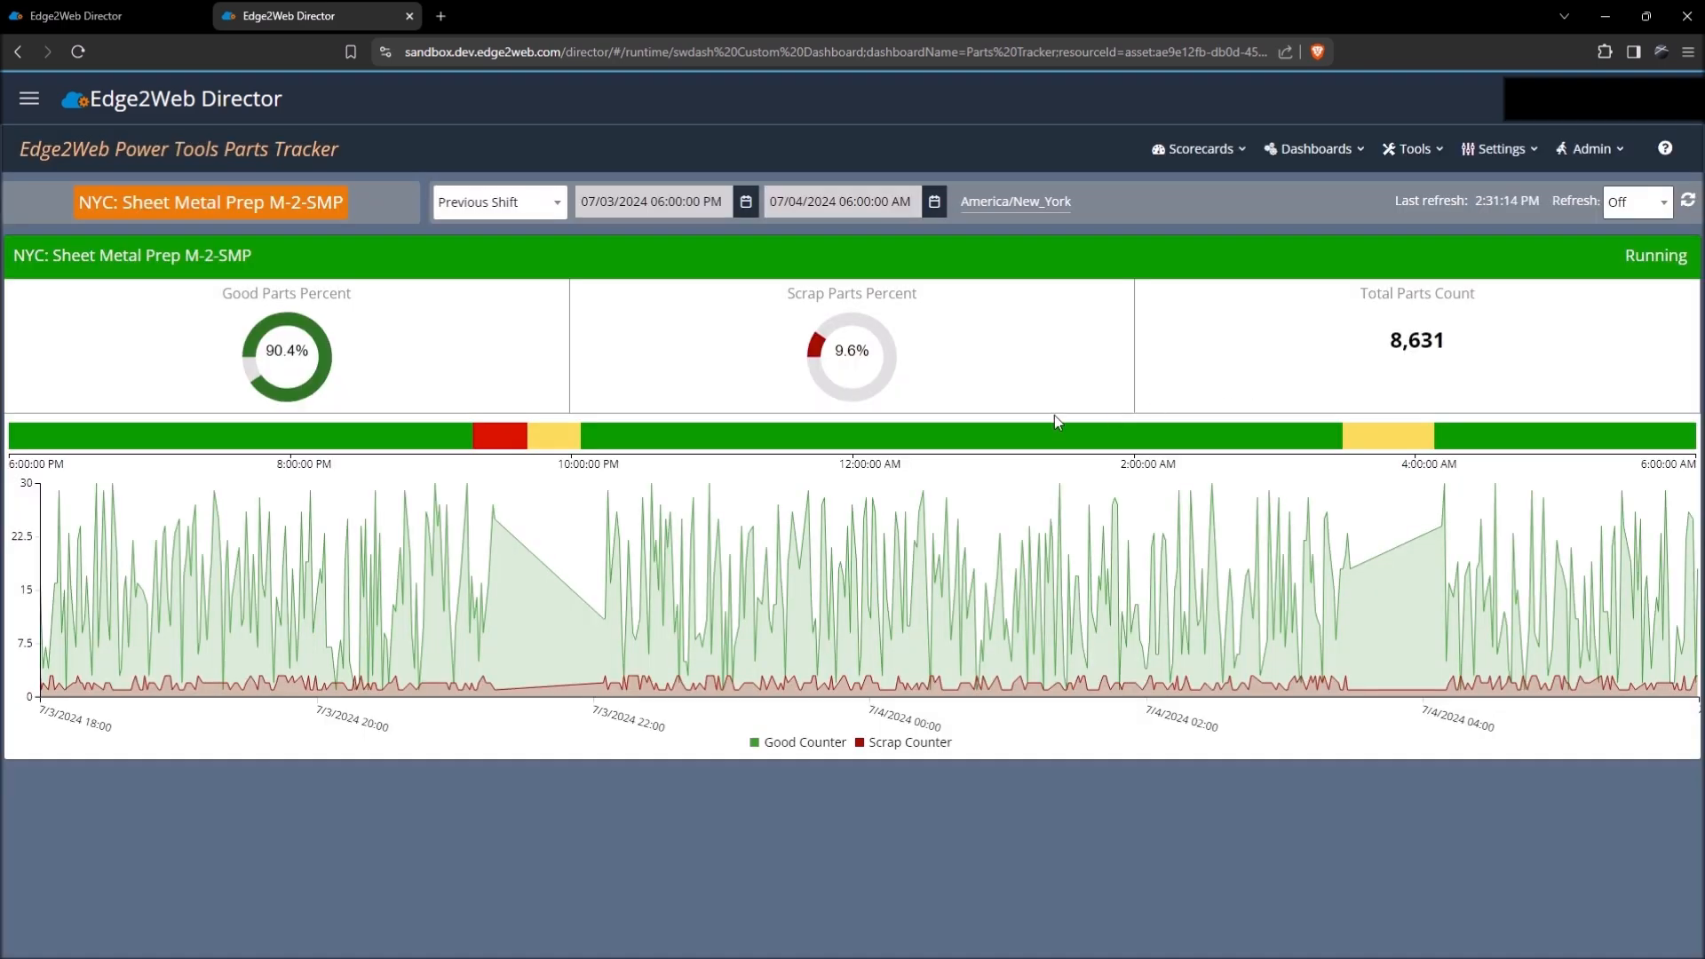
{"action": "mouse_move", "coordinate": [542, 435]}
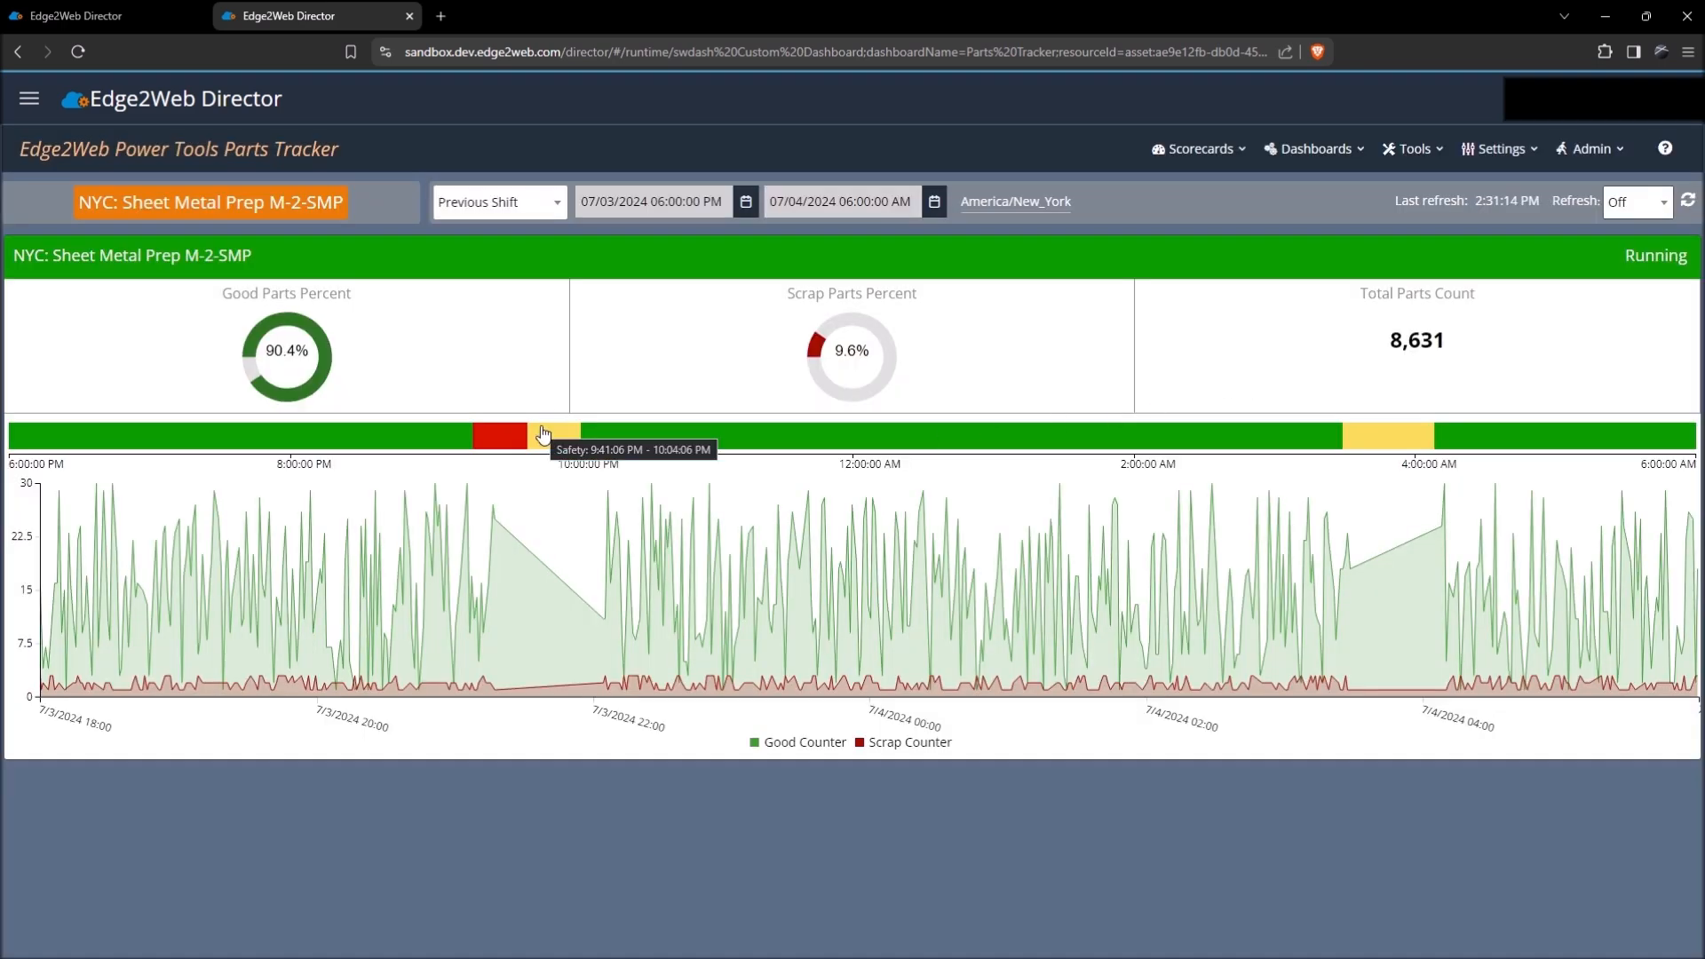
{"action": "left_click", "coordinate": [1689, 206]}
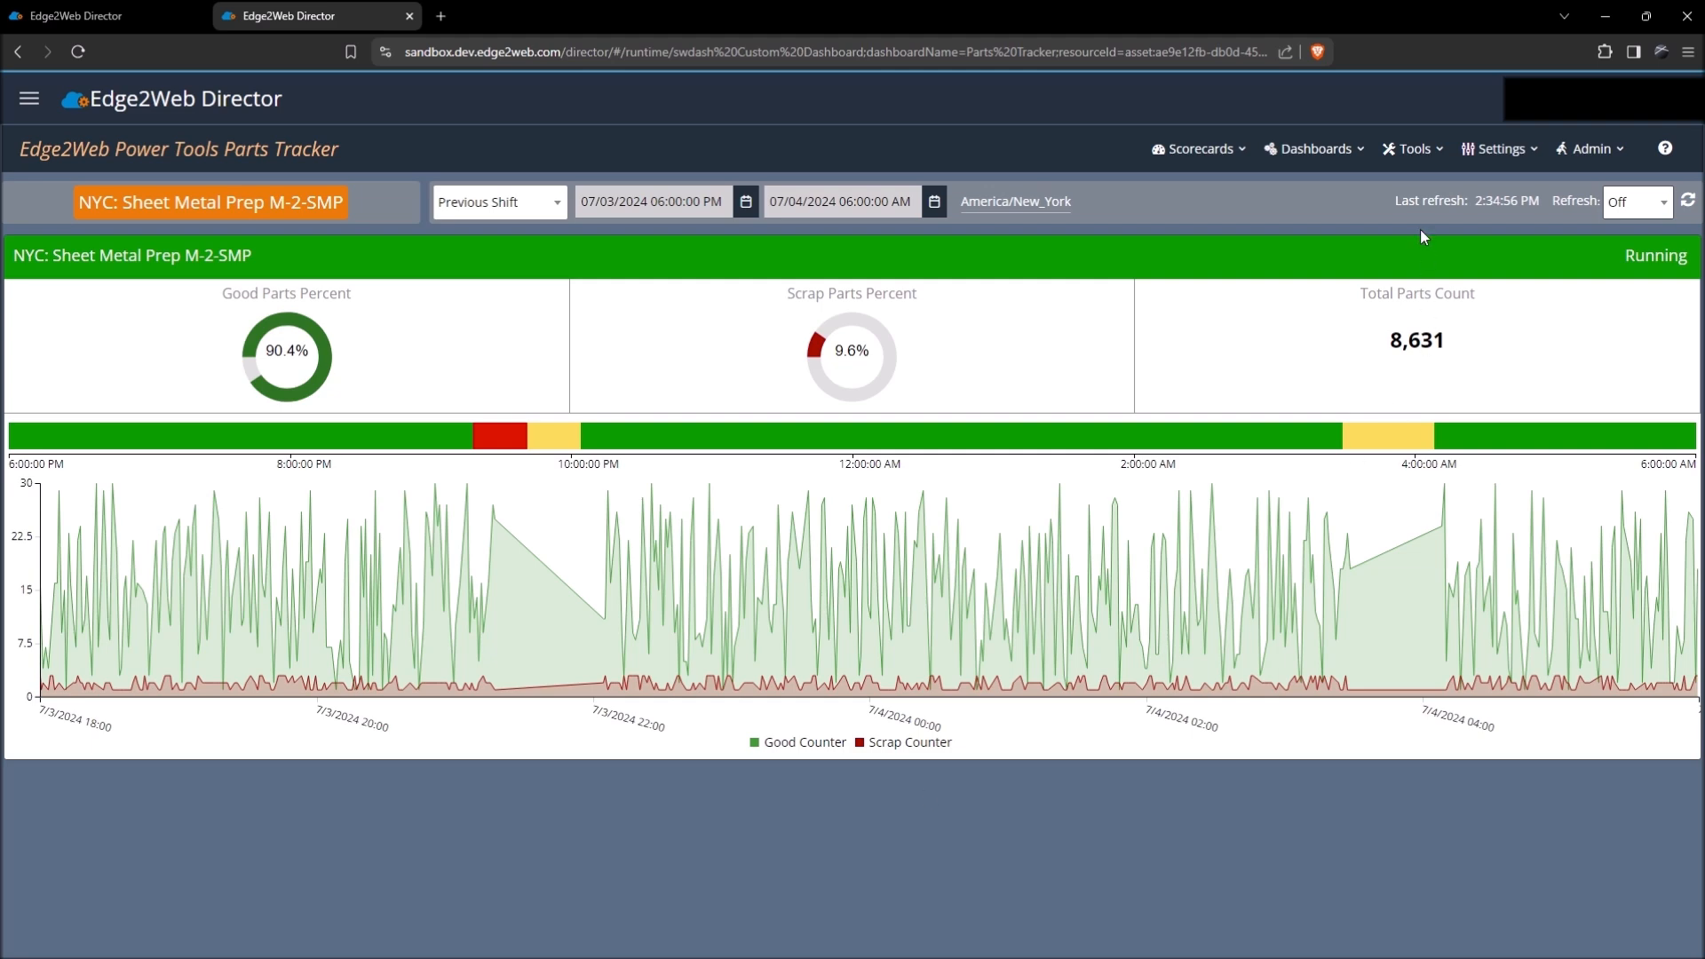
Start creating a new spatial dashboard in the Spatial Builder and name it Site Layout.
{"action": "left_click", "coordinate": [1414, 149]}
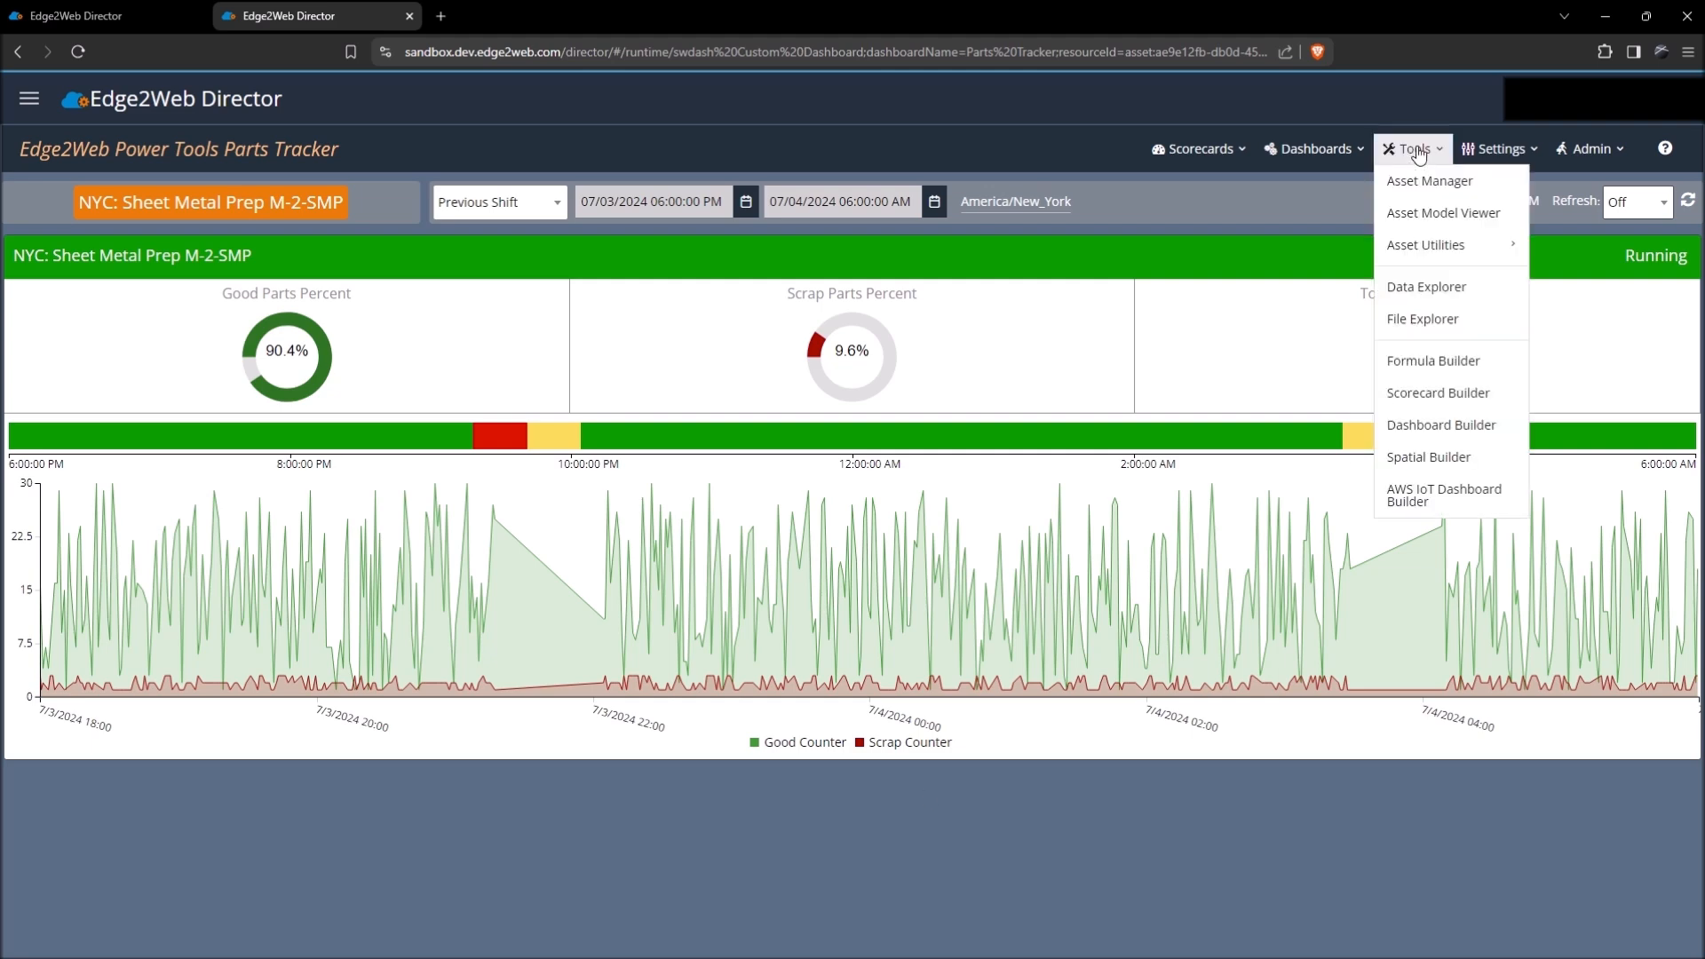
{"action": "left_click", "coordinate": [1410, 458]}
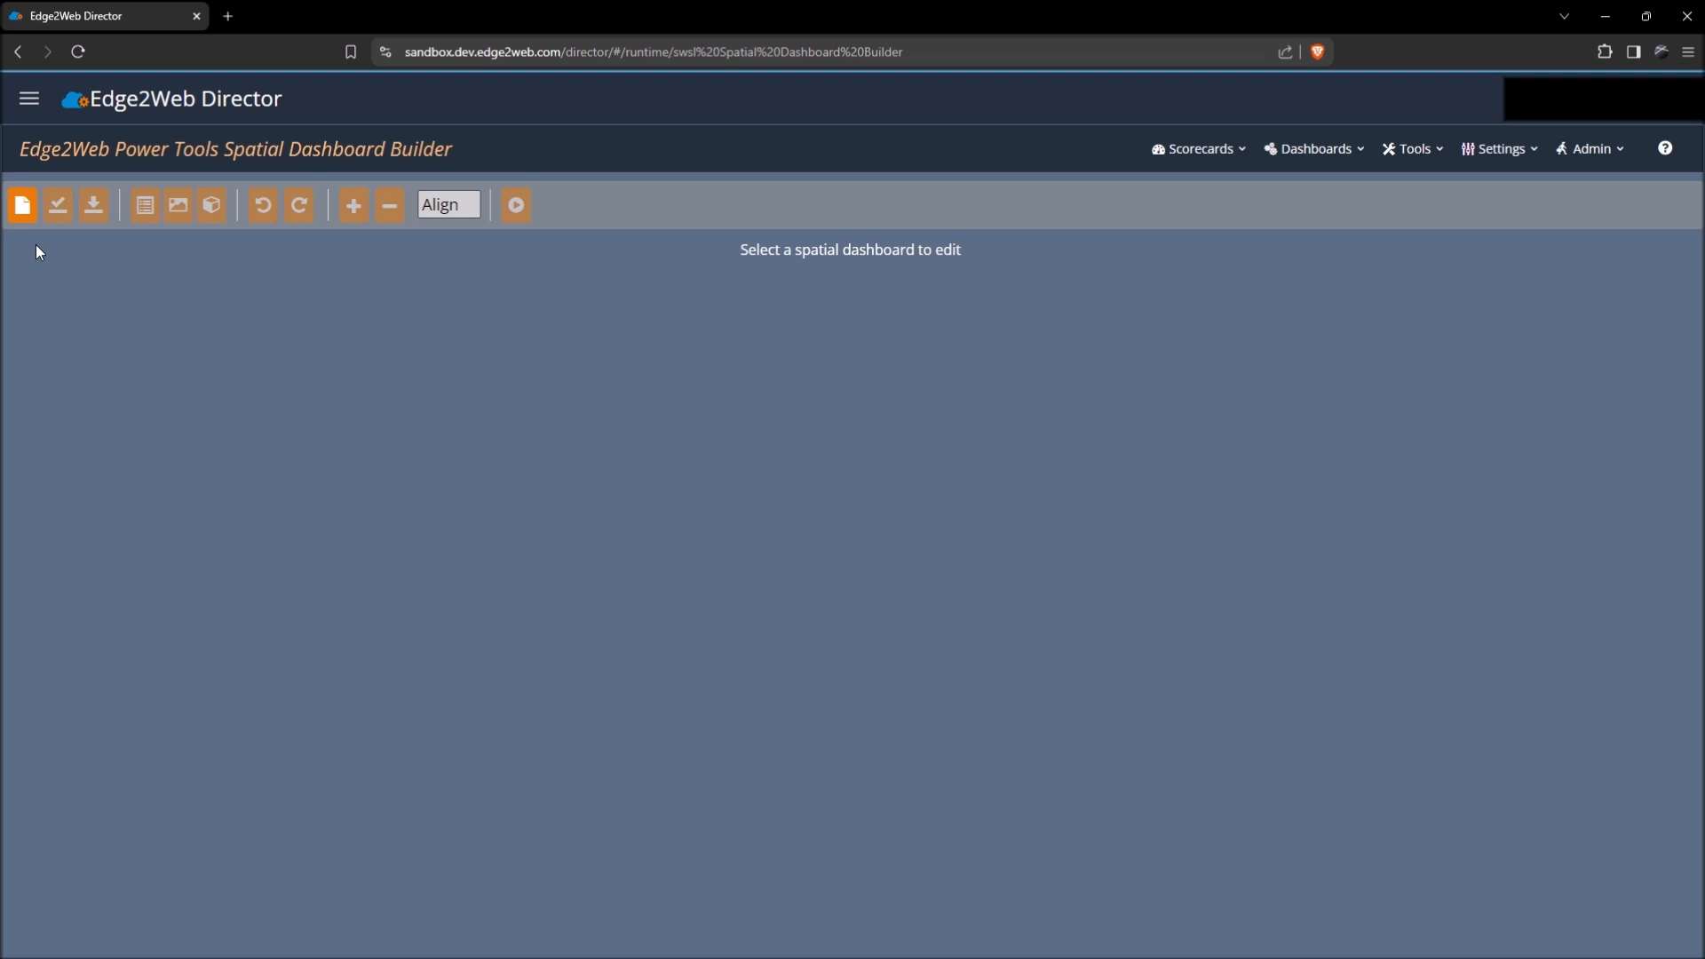
{"action": "left_click", "coordinate": [20, 205]}
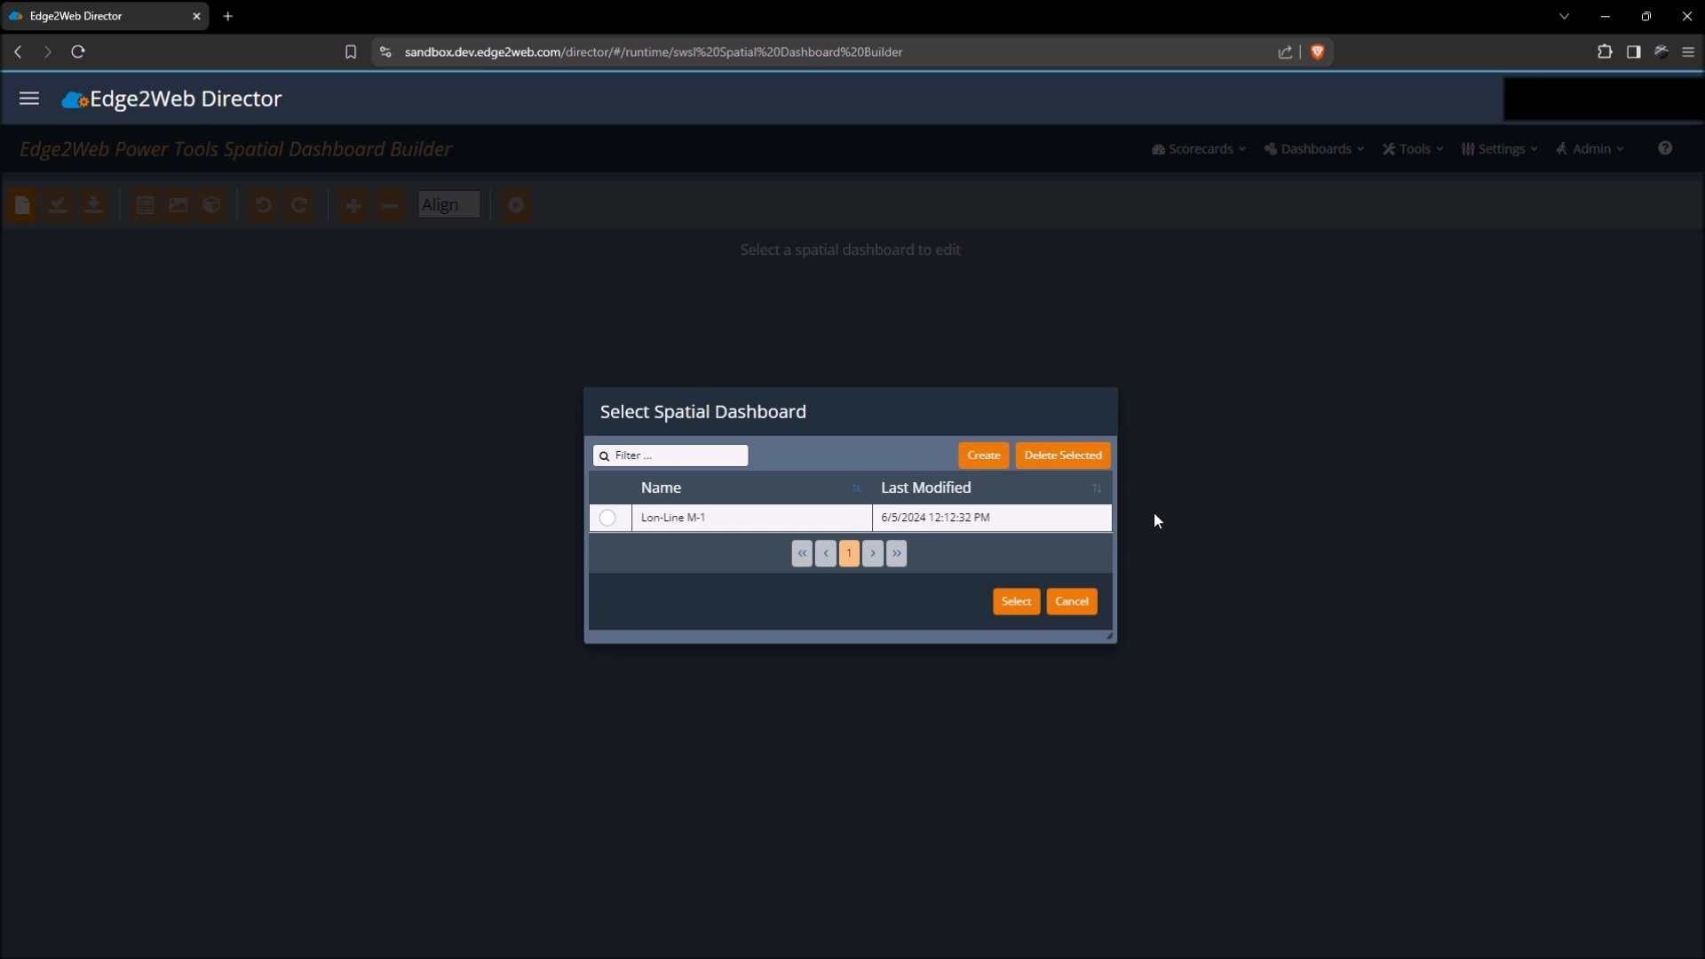
{"action": "left_click", "coordinate": [987, 455]}
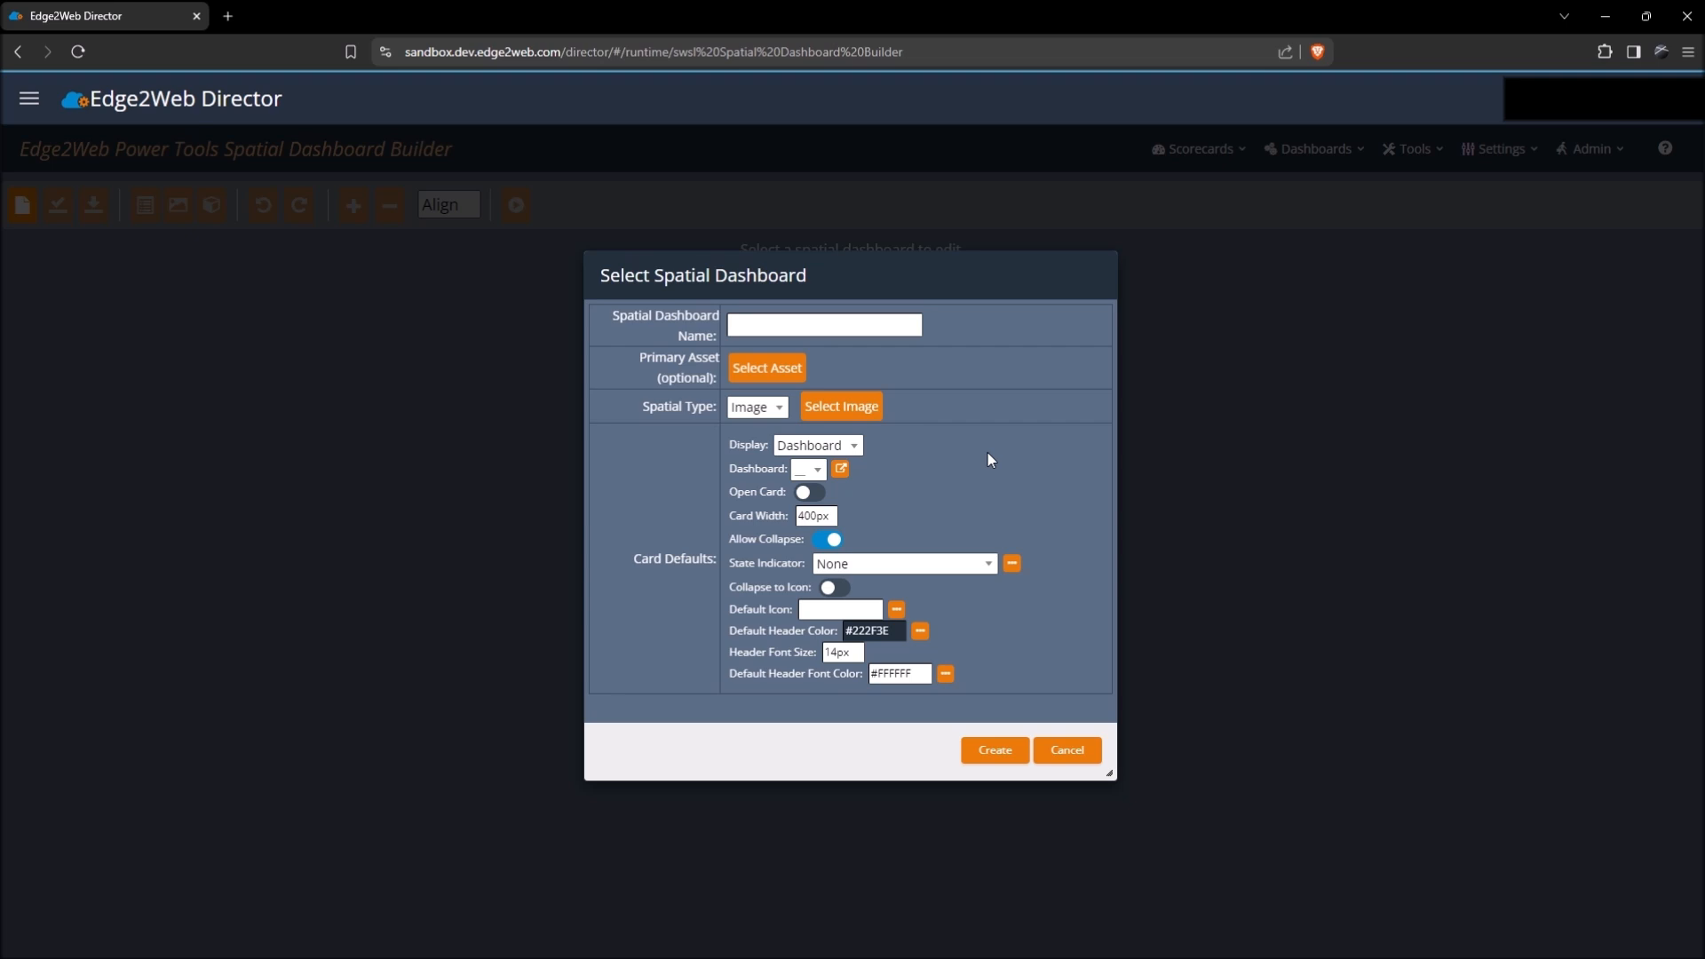
{"action": "left_click", "coordinate": [807, 333]}
{"action": "type", "text": "Site Layout"}
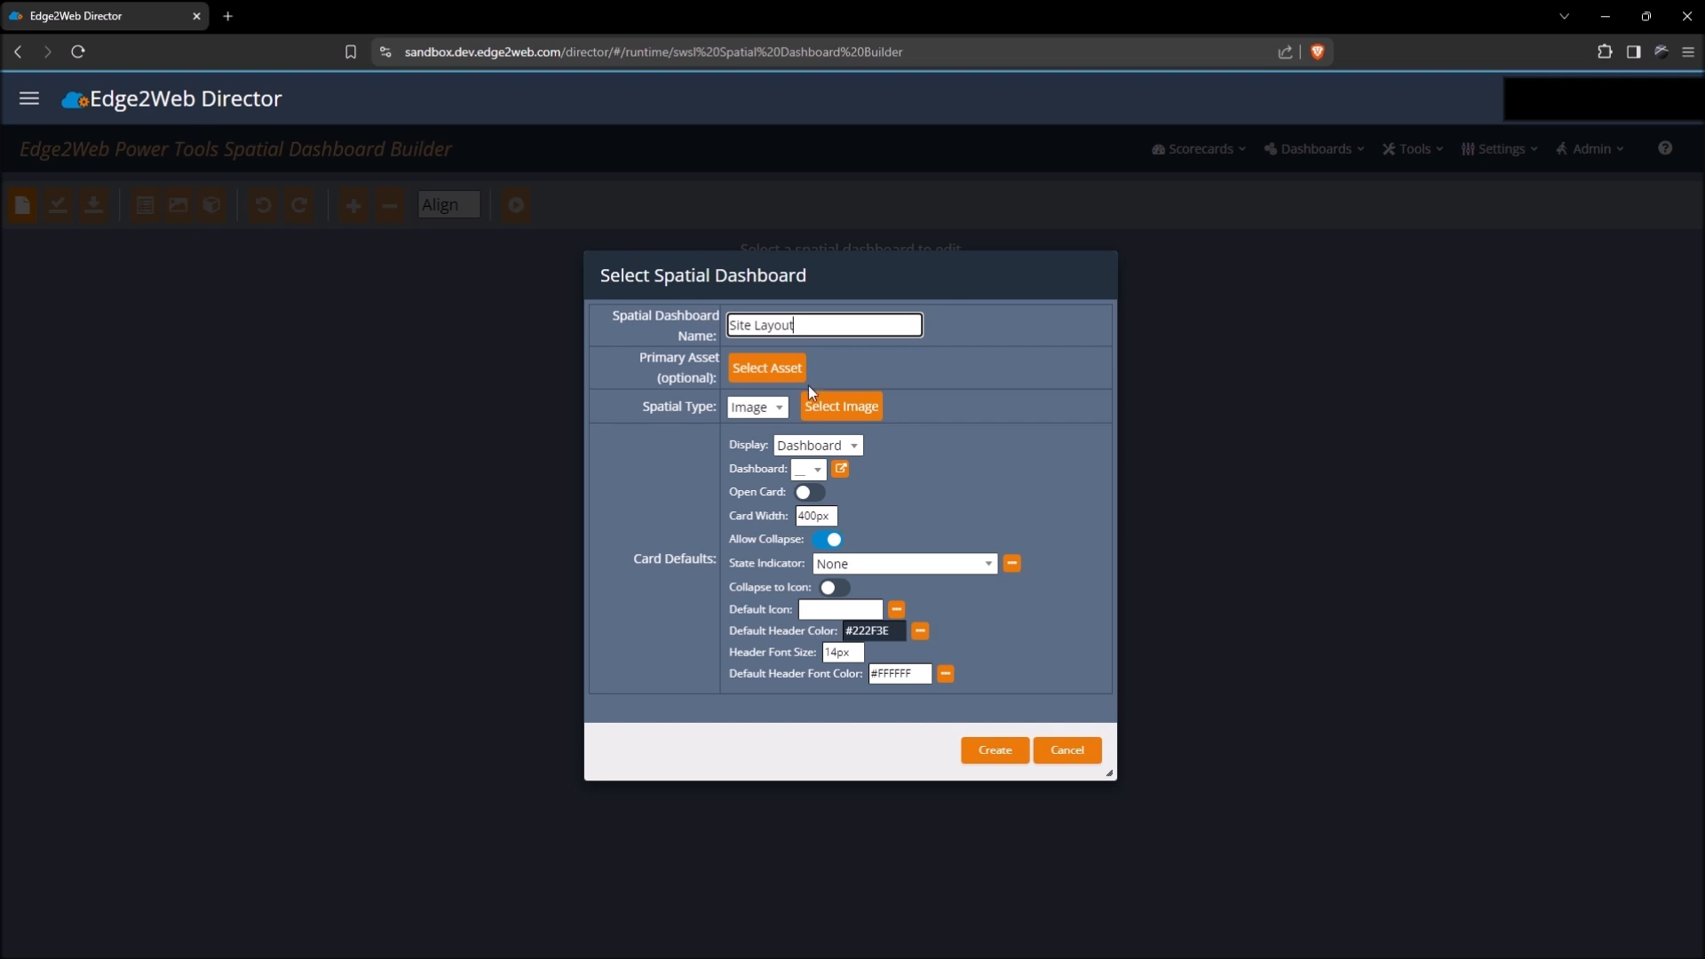
Choose the line layout image as the picture for the Site Layout spatial dashboard.
{"action": "left_click", "coordinate": [827, 410]}
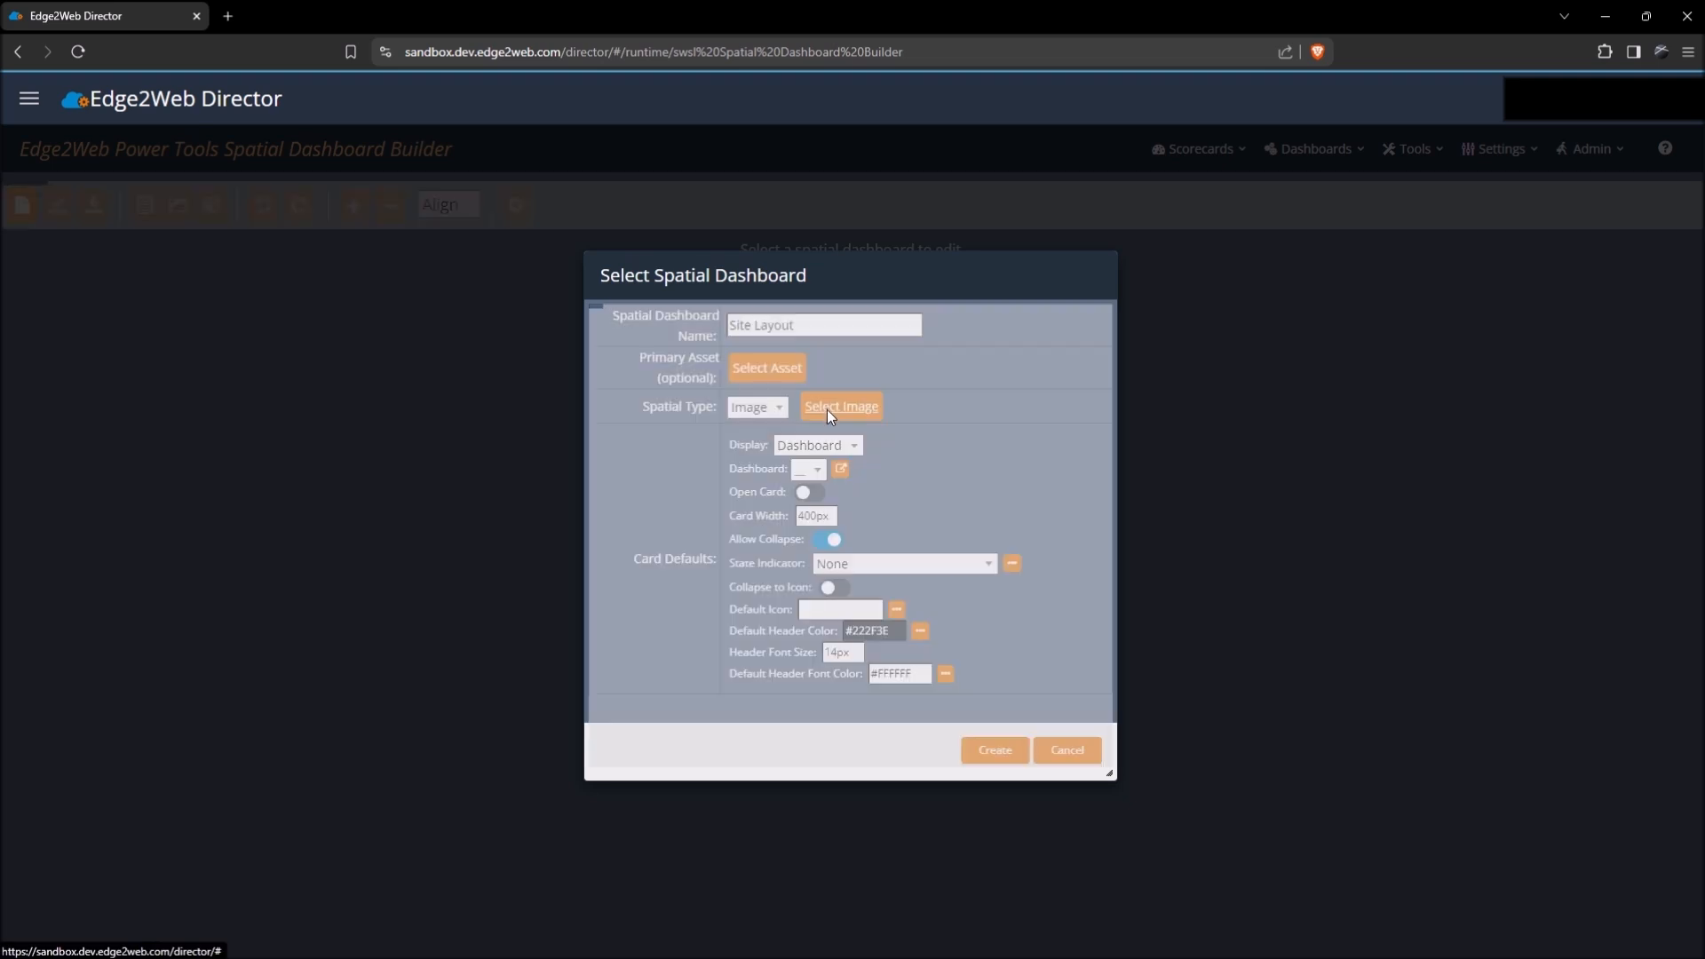
{"action": "left_click", "coordinate": [609, 413]}
{"action": "left_click", "coordinate": [1021, 743]}
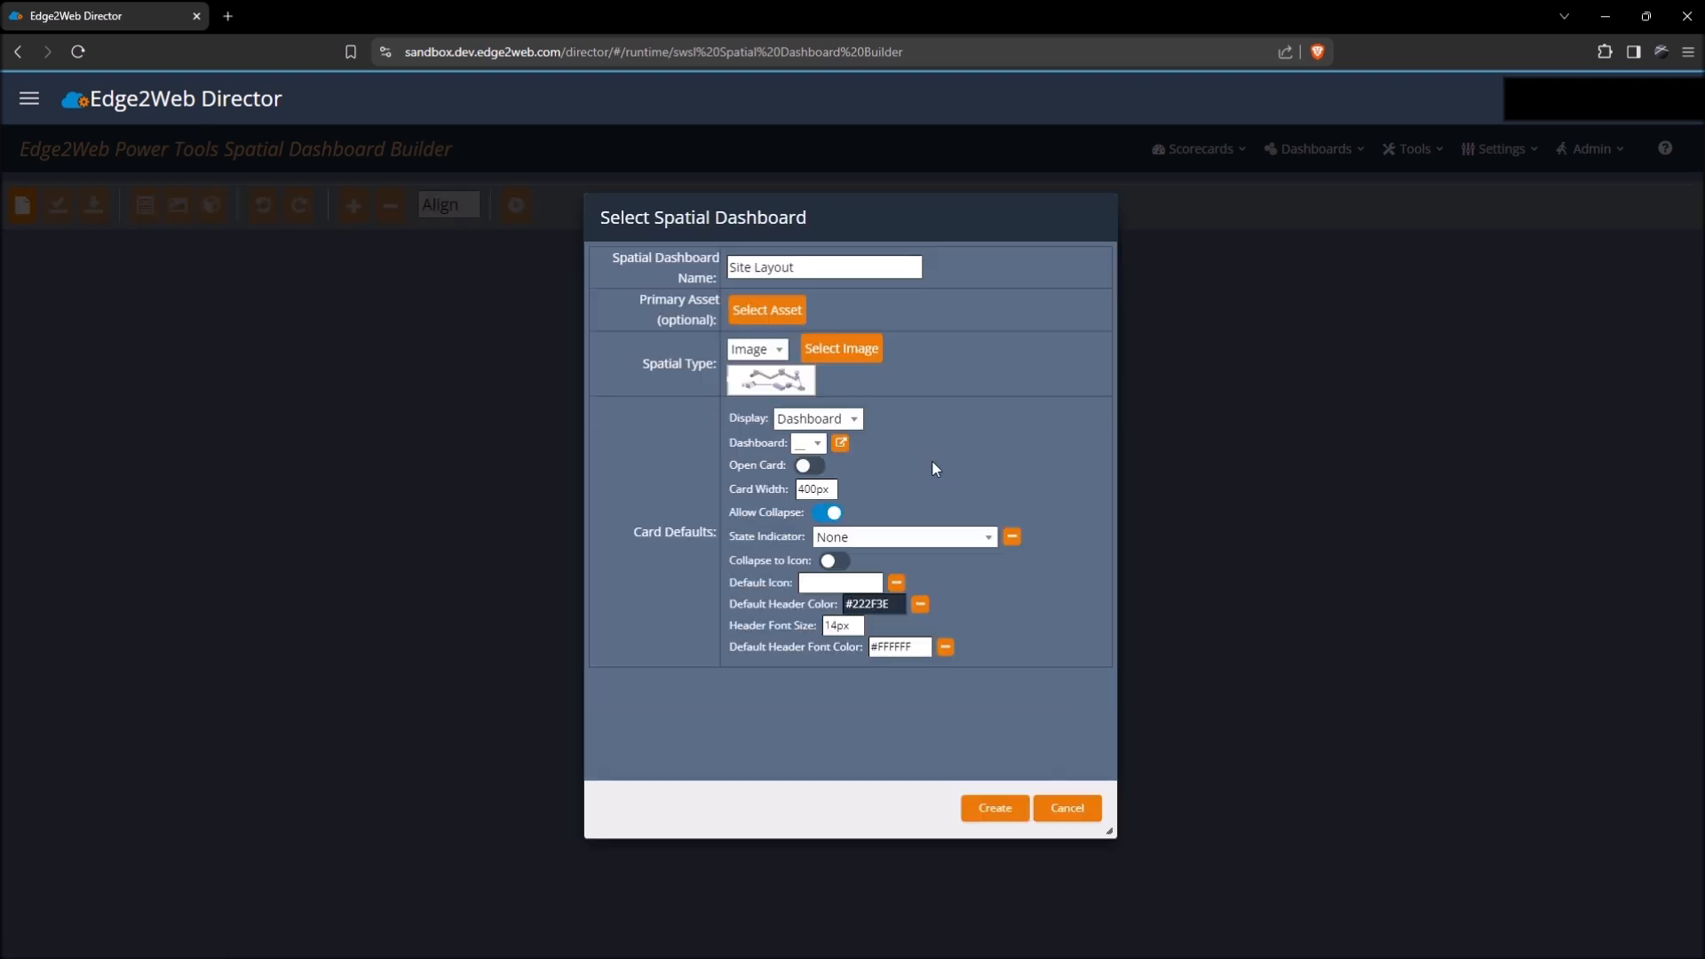
Set the card defaults to display the Parts Produced scorecard with Reason as the state indicator.
{"action": "left_click", "coordinate": [804, 420]}
{"action": "left_click", "coordinate": [805, 462]}
{"action": "left_click", "coordinate": [805, 444]}
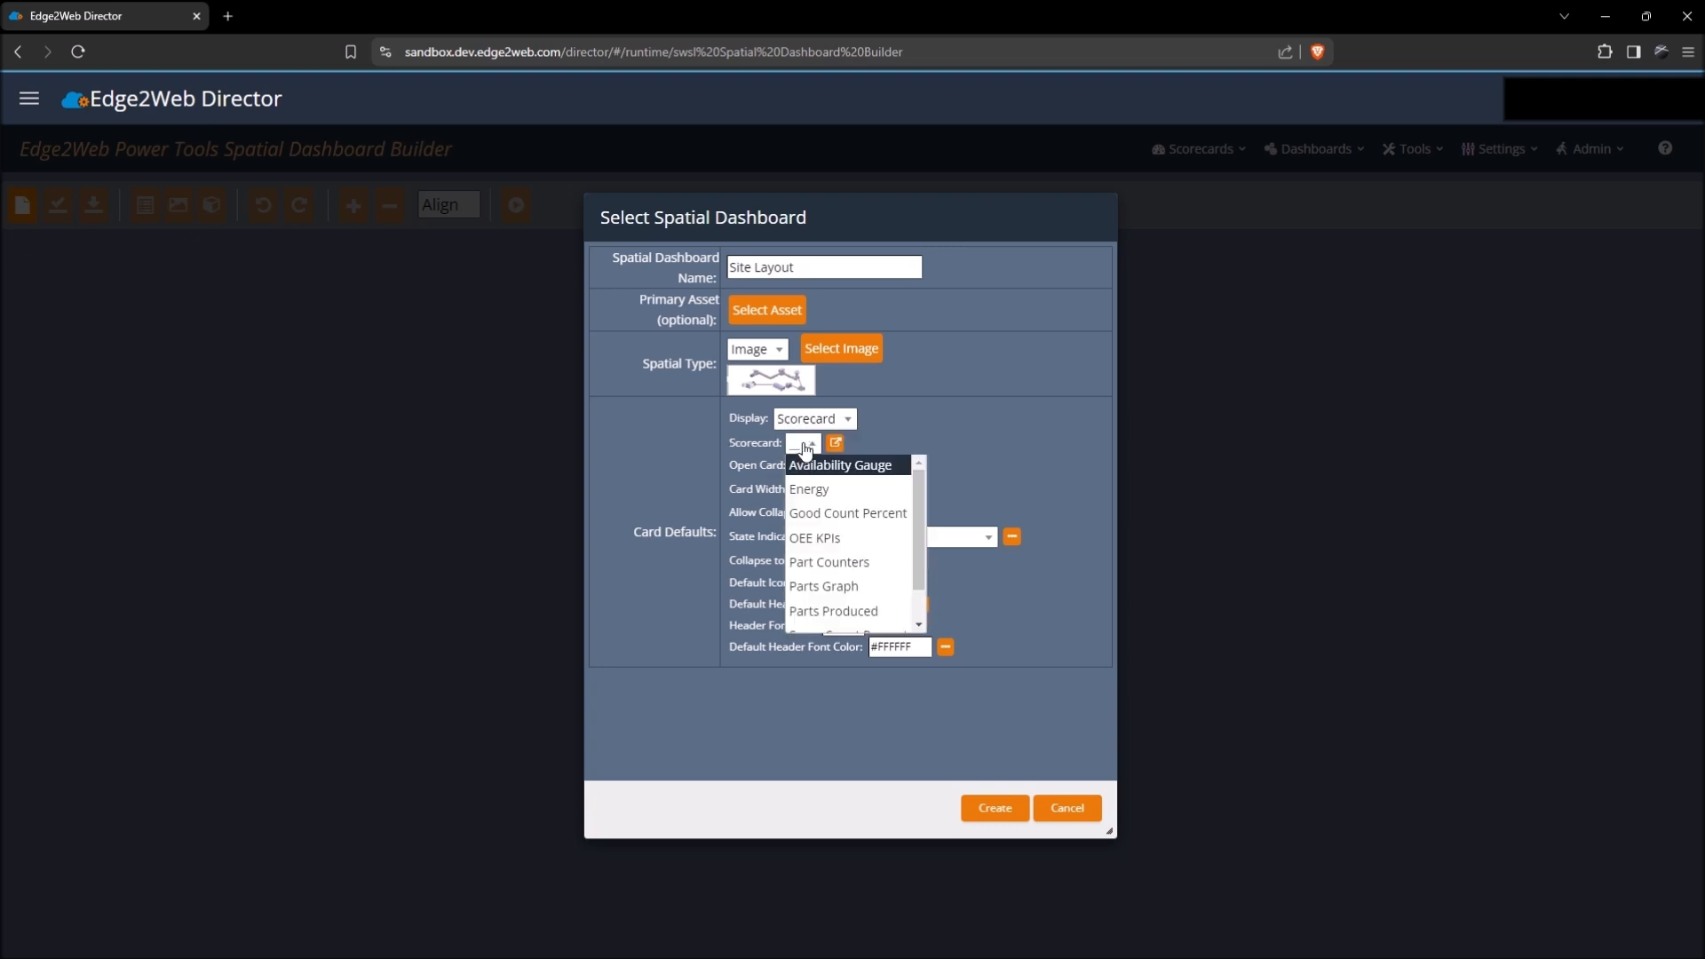
{"action": "scroll", "coordinate": [835, 577], "scroll_direction": "down", "scroll_amount": 1}
{"action": "left_click", "coordinate": [833, 570]}
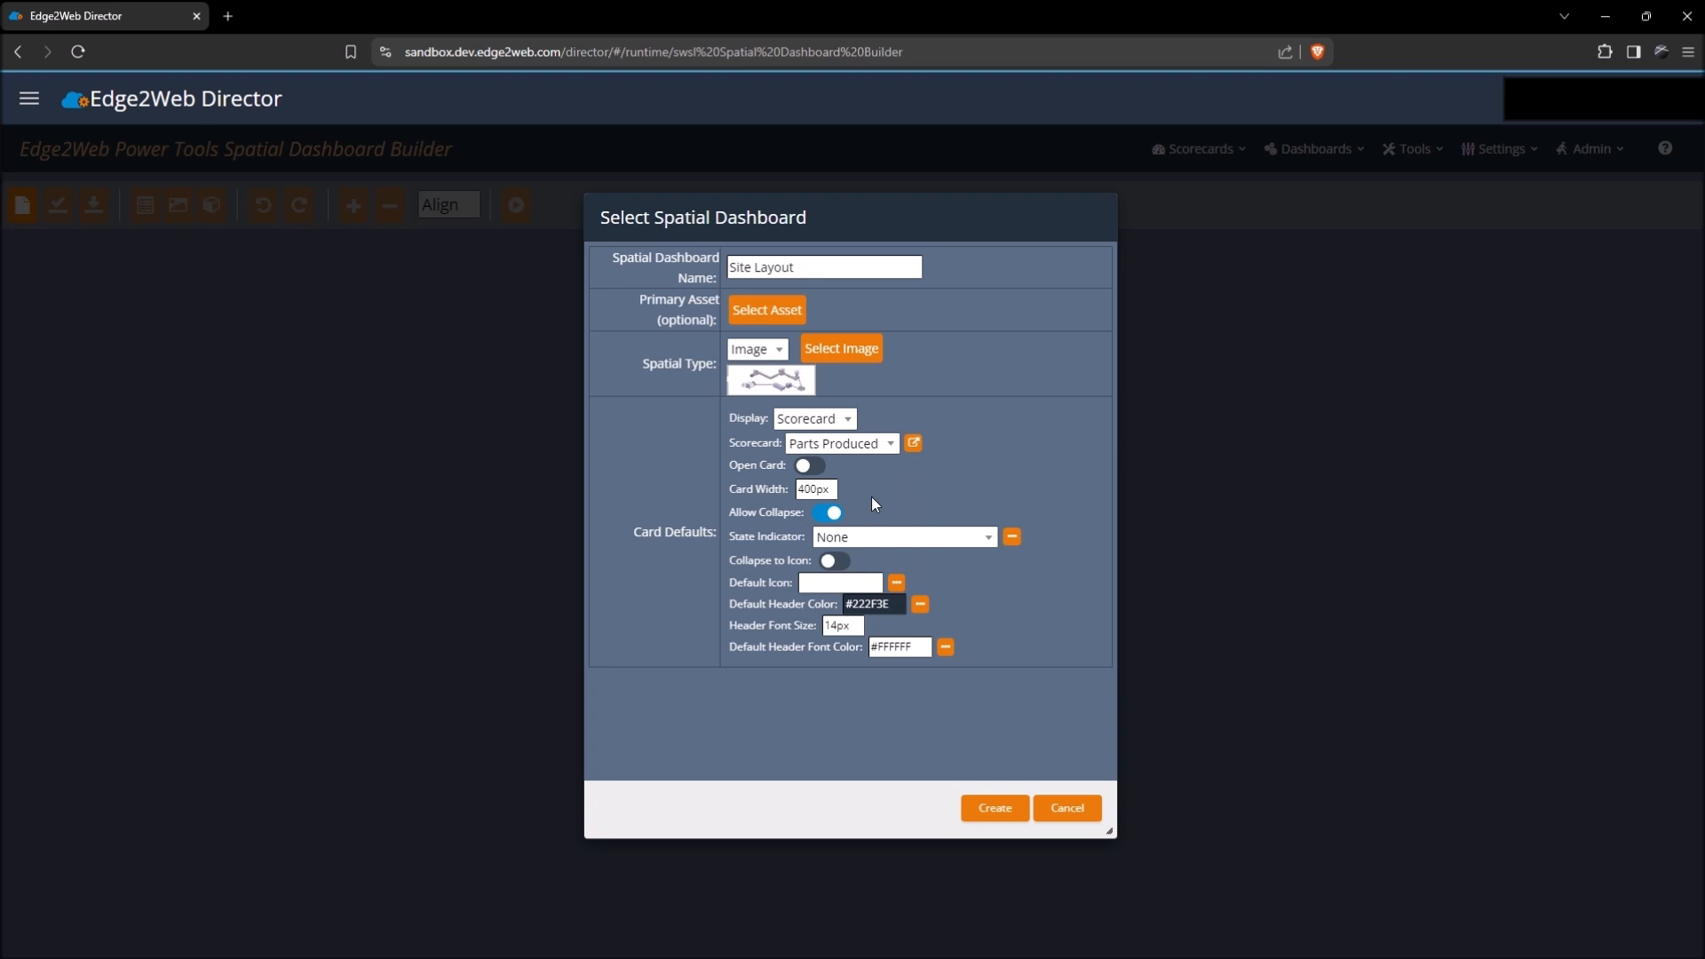
{"action": "left_click", "coordinate": [870, 538]}
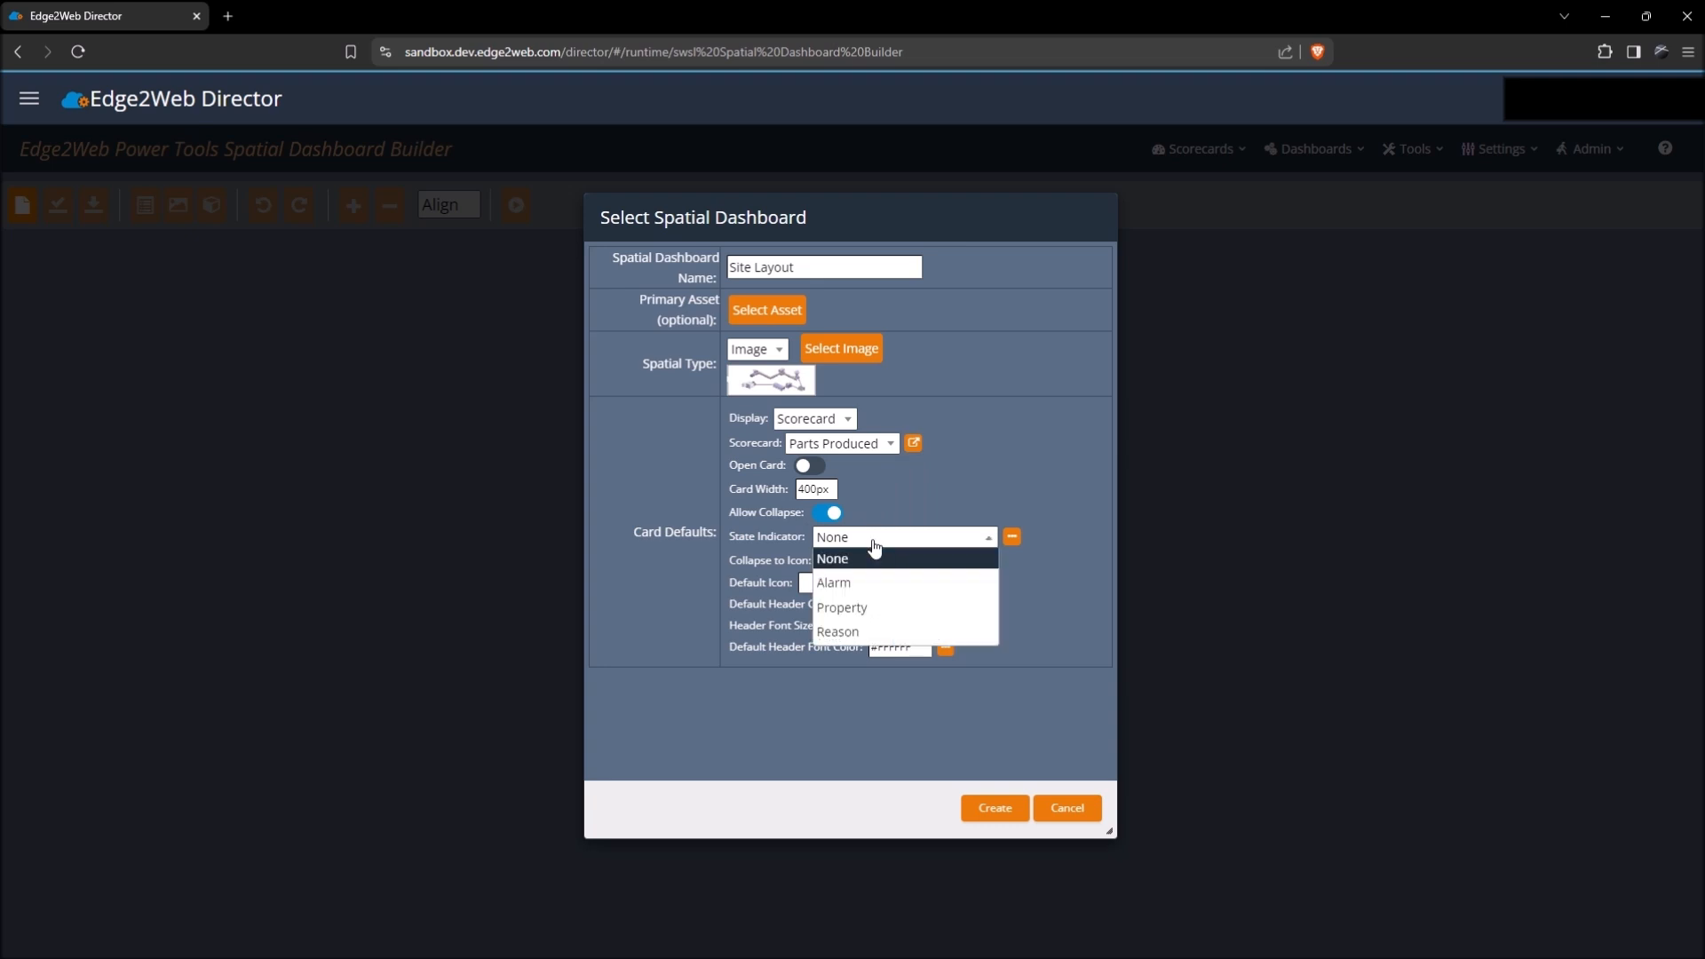
{"action": "left_click", "coordinate": [888, 632]}
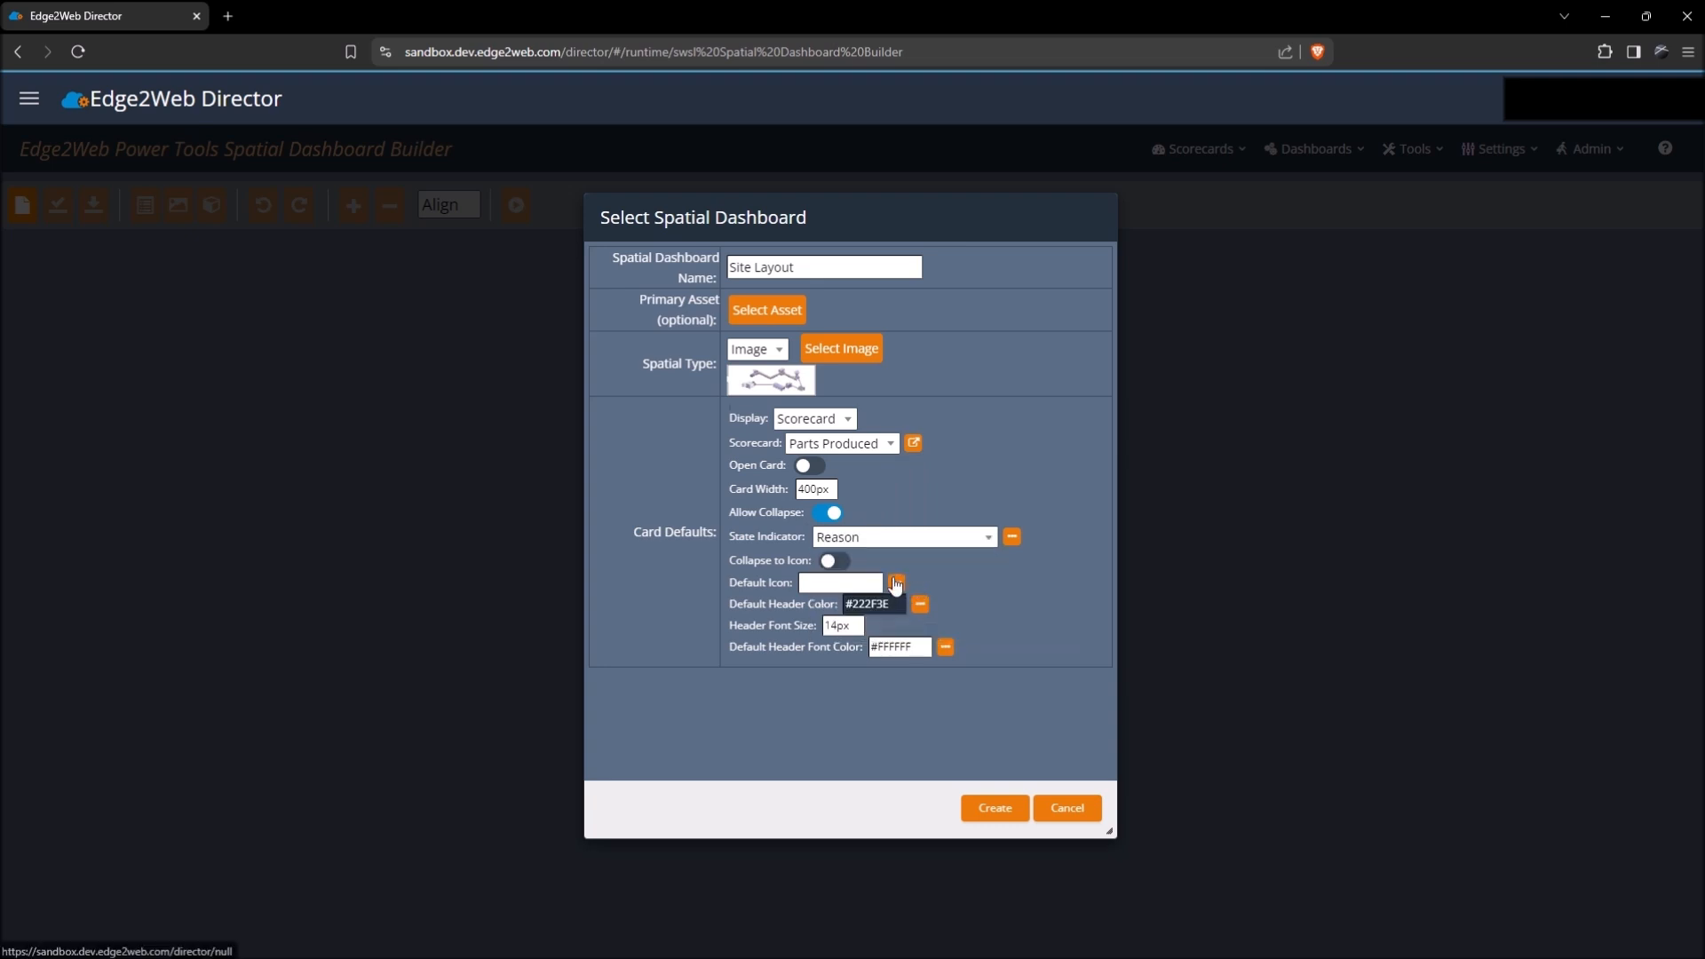
Set the default card icon to the gauge component icon, create the Site Layout spatial dashboard and open it for editing.
{"action": "left_click", "coordinate": [896, 582]}
{"action": "left_click", "coordinate": [598, 444]}
{"action": "left_click", "coordinate": [988, 817]}
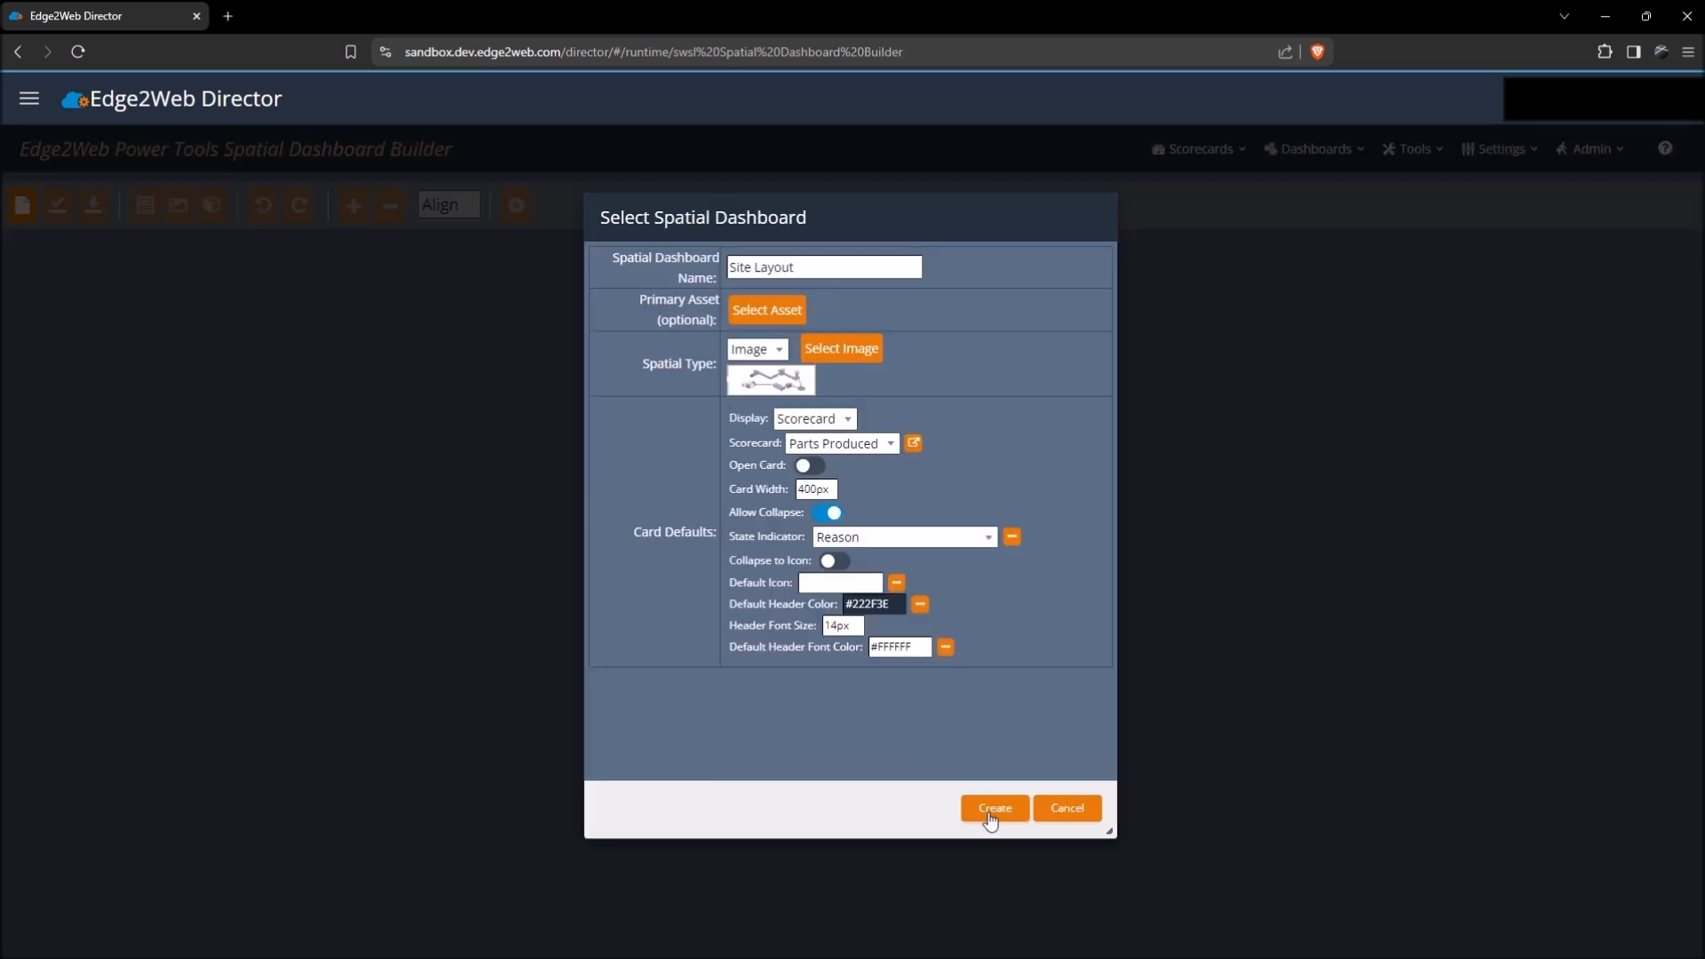
{"action": "left_click", "coordinate": [988, 812]}
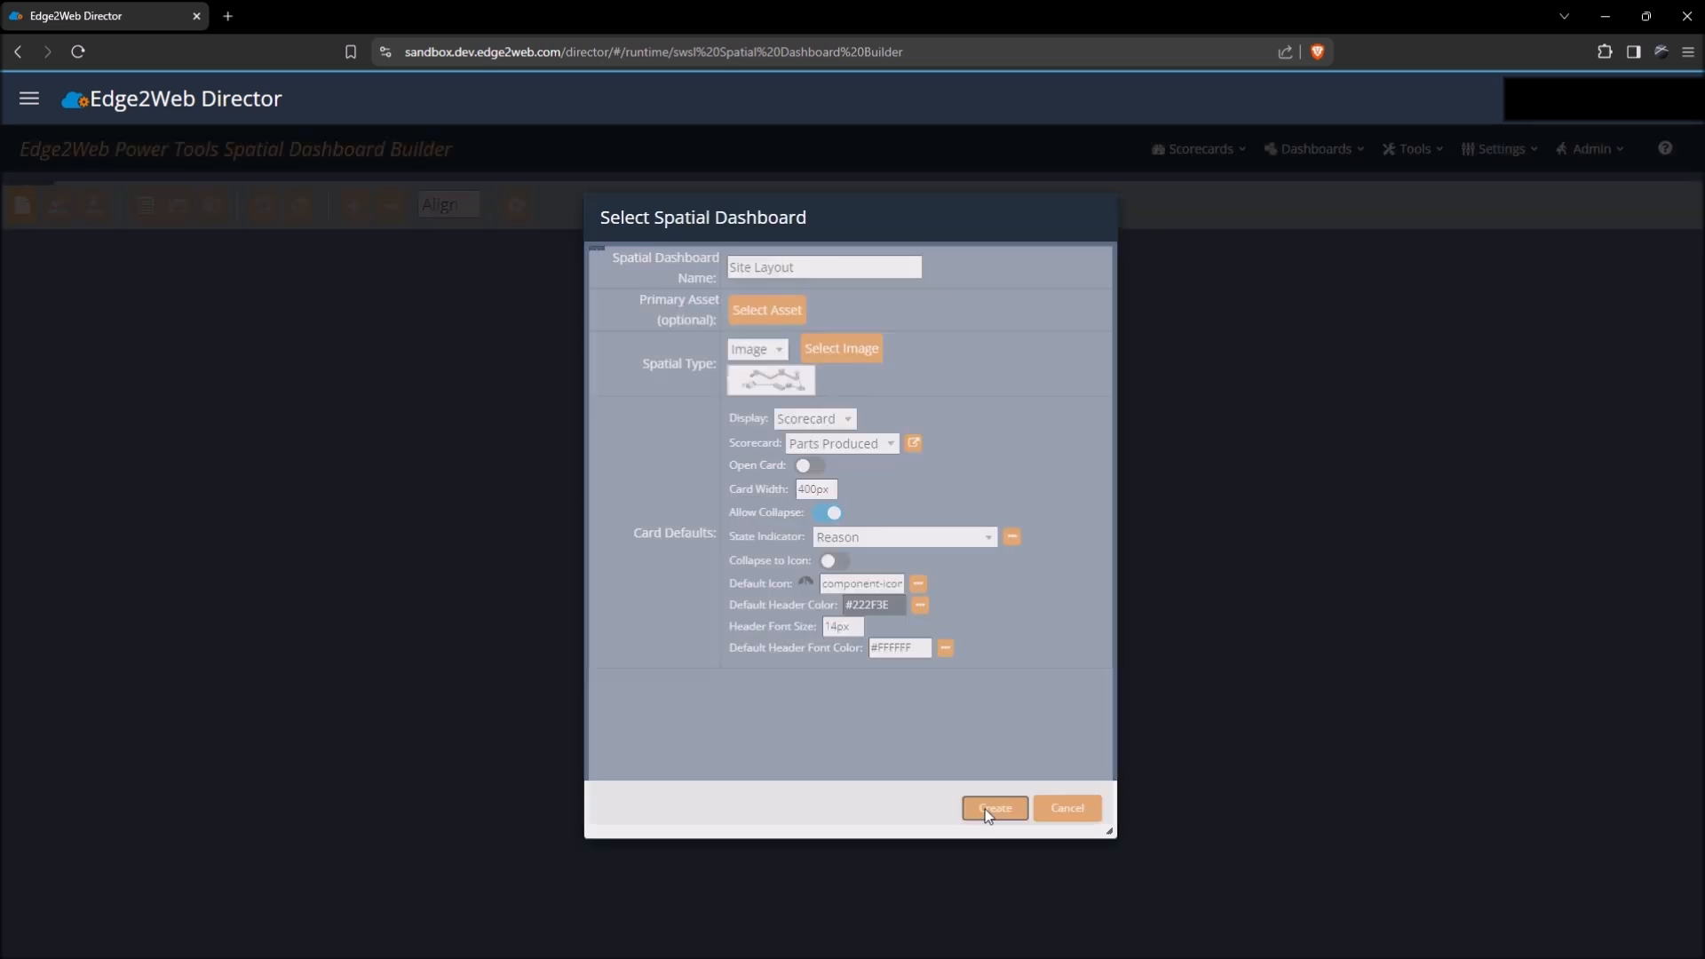
{"action": "left_click", "coordinate": [607, 531]}
{"action": "left_click", "coordinate": [996, 616]}
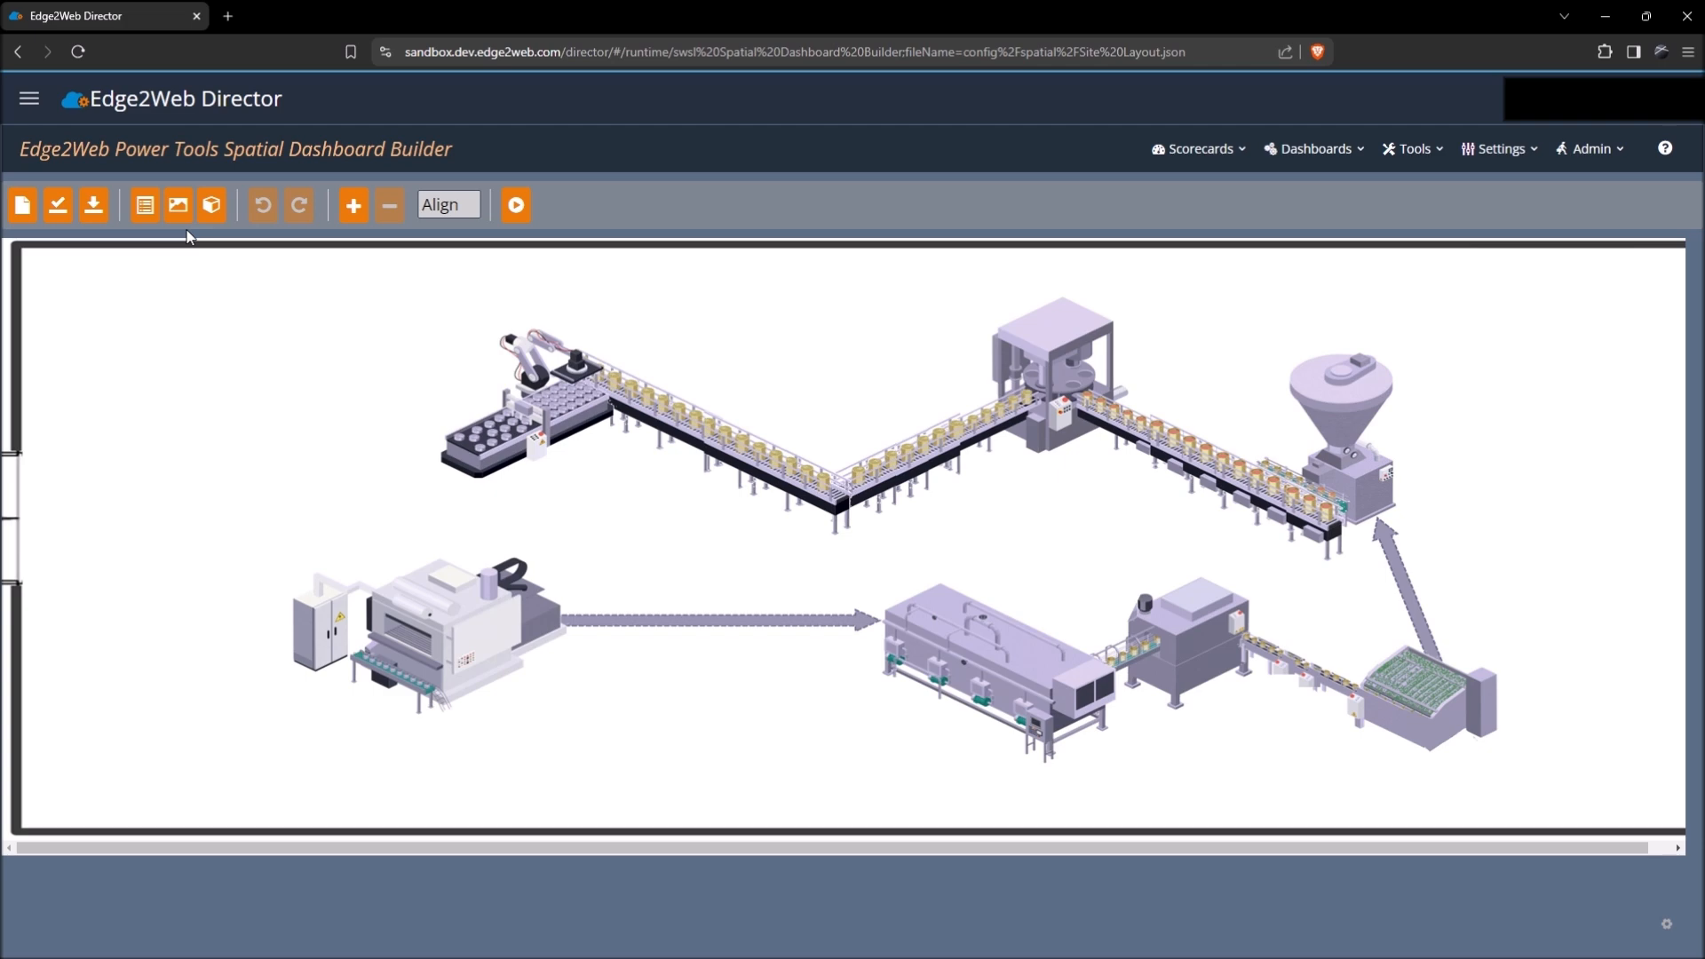
Add seven components and place one beside each machine on the line layout image, starting with Component-0 at the sheet metal machine.
{"action": "left_click", "coordinate": [351, 211]}
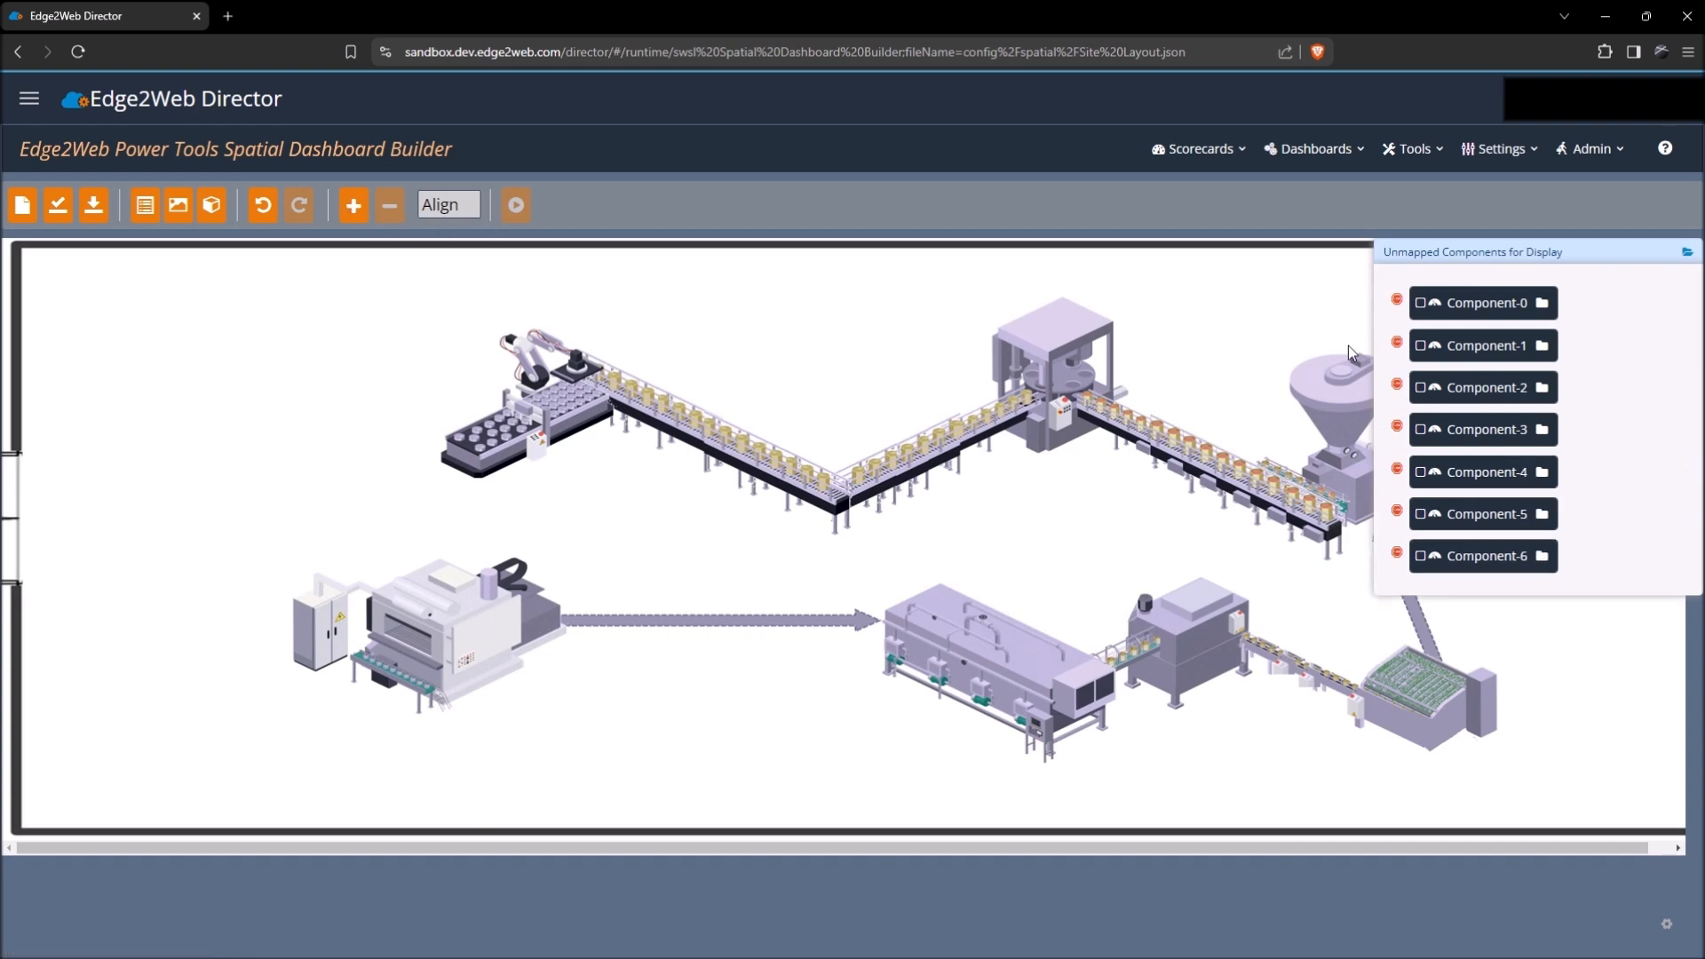
{"action": "left_click_drag", "start_coordinate": [1469, 306], "coordinate": [484, 542]}
{"action": "left_click_drag", "start_coordinate": [1456, 308], "coordinate": [875, 560]}
{"action": "left_click_drag", "start_coordinate": [1456, 306], "coordinate": [1443, 620]}
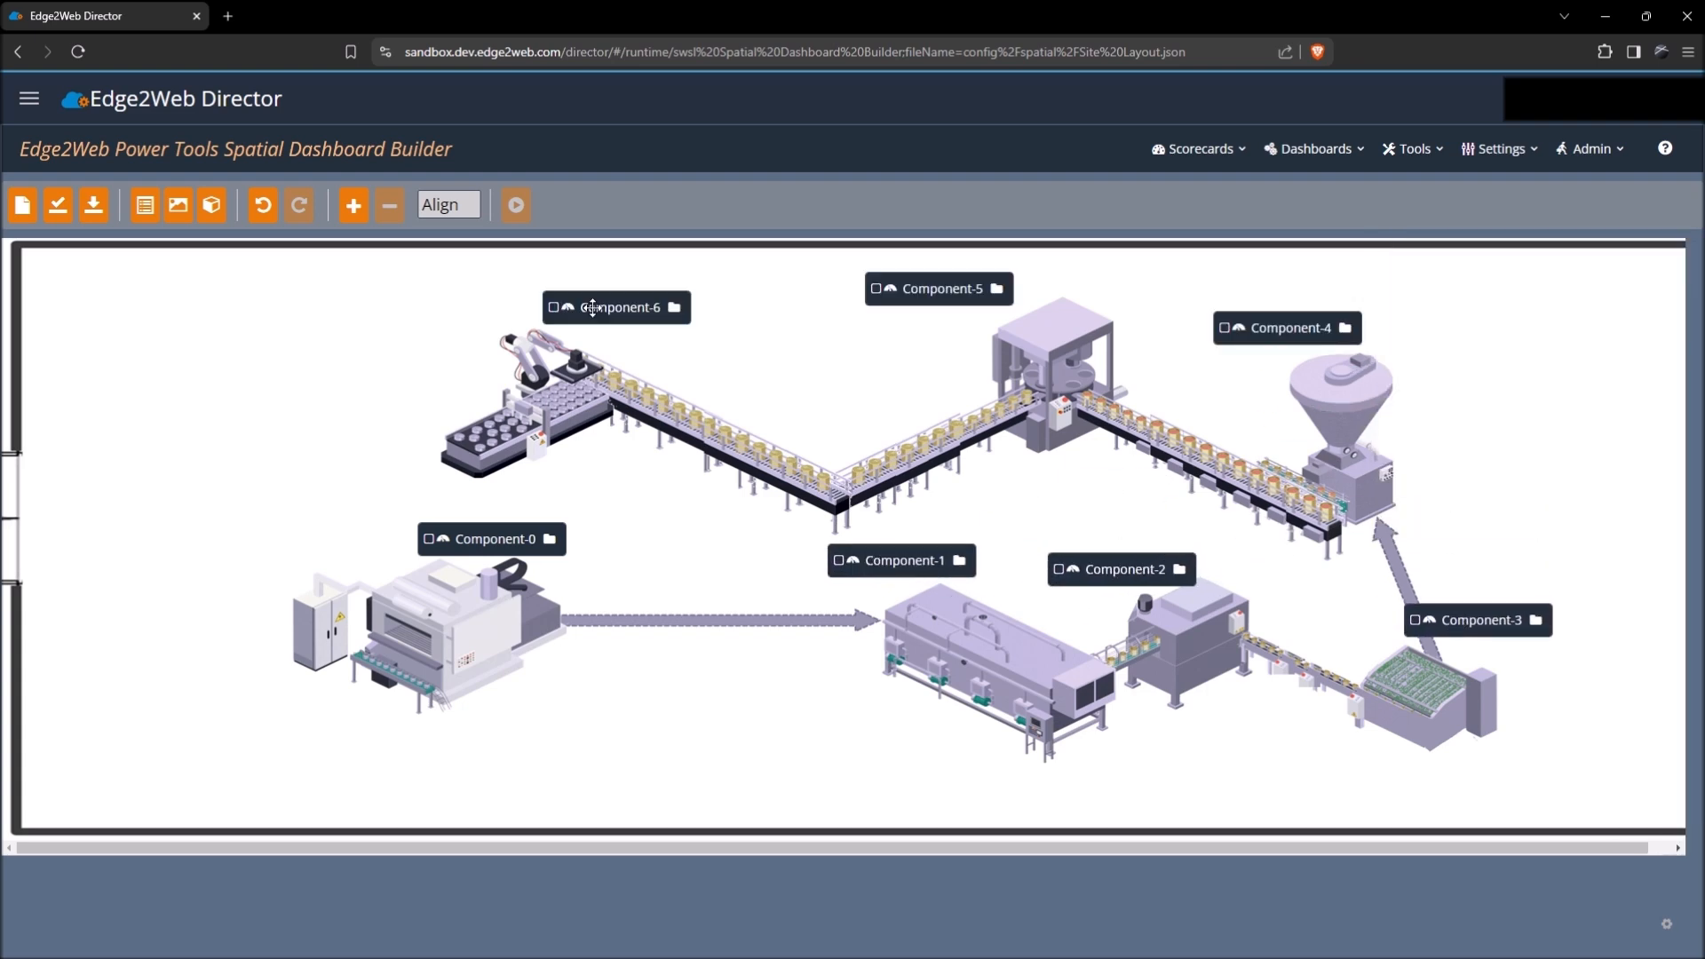
Link the components to their NYC Line M-2 assets and name them Sheet Metal Prep, Seam Welder, Flanger, Bottom Presser, Filler, Capper and Sealer.
{"action": "left_click", "coordinate": [552, 537]}
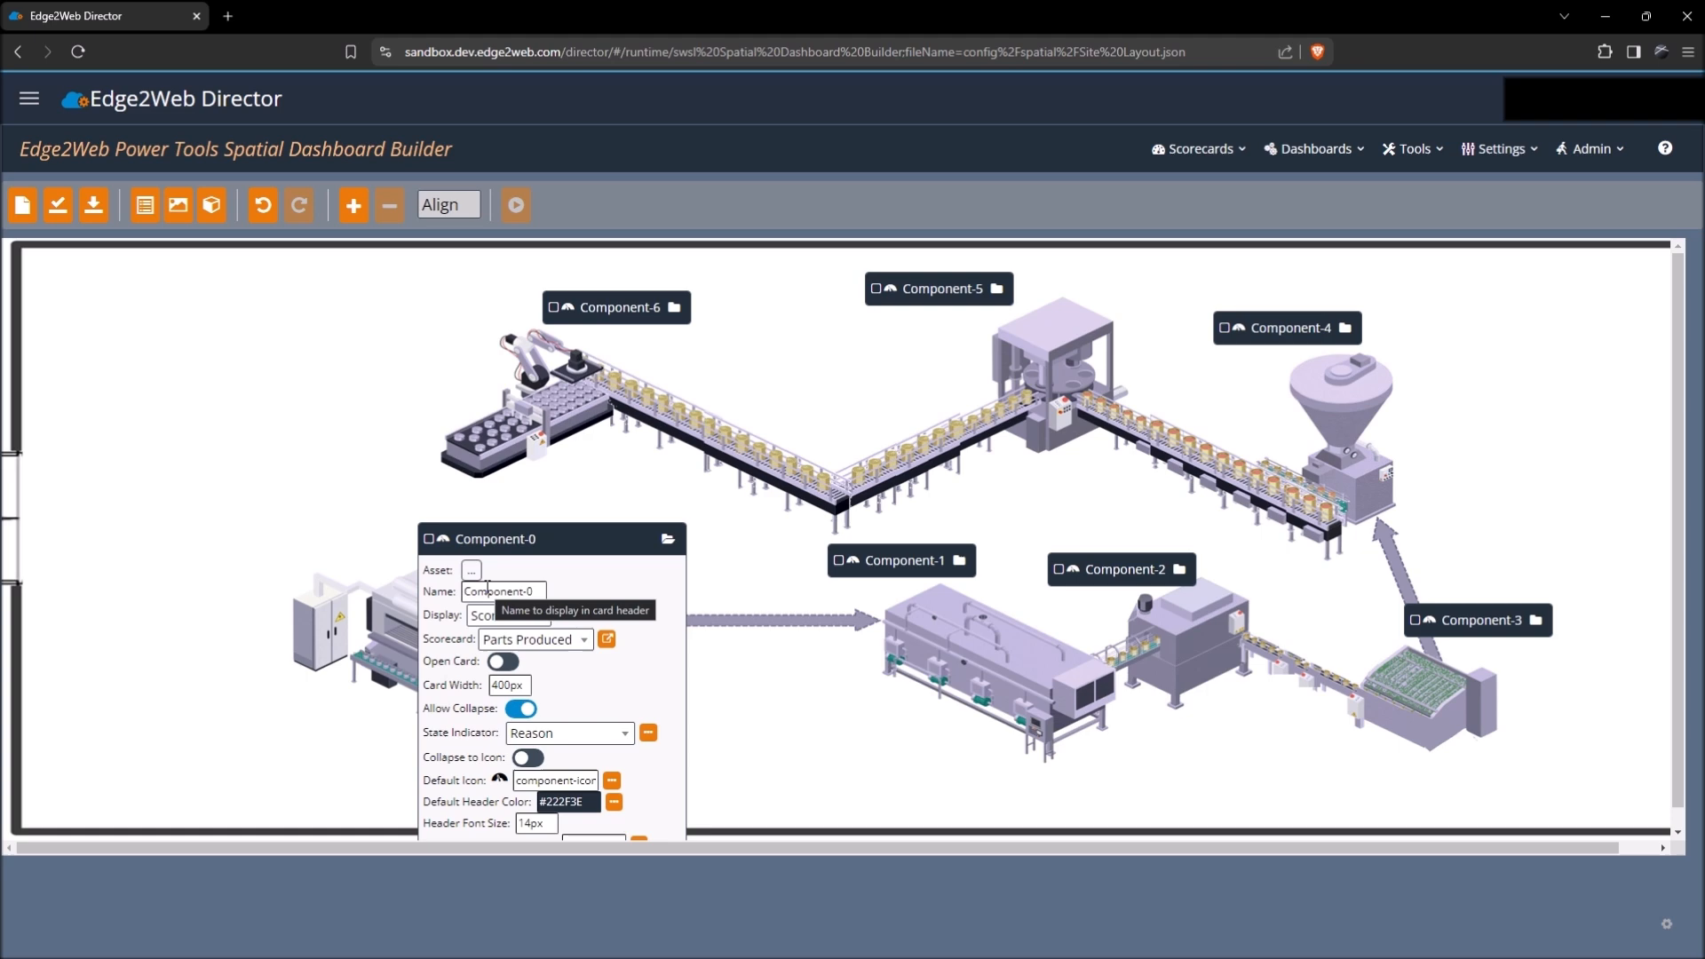
{"action": "left_click", "coordinate": [471, 570]}
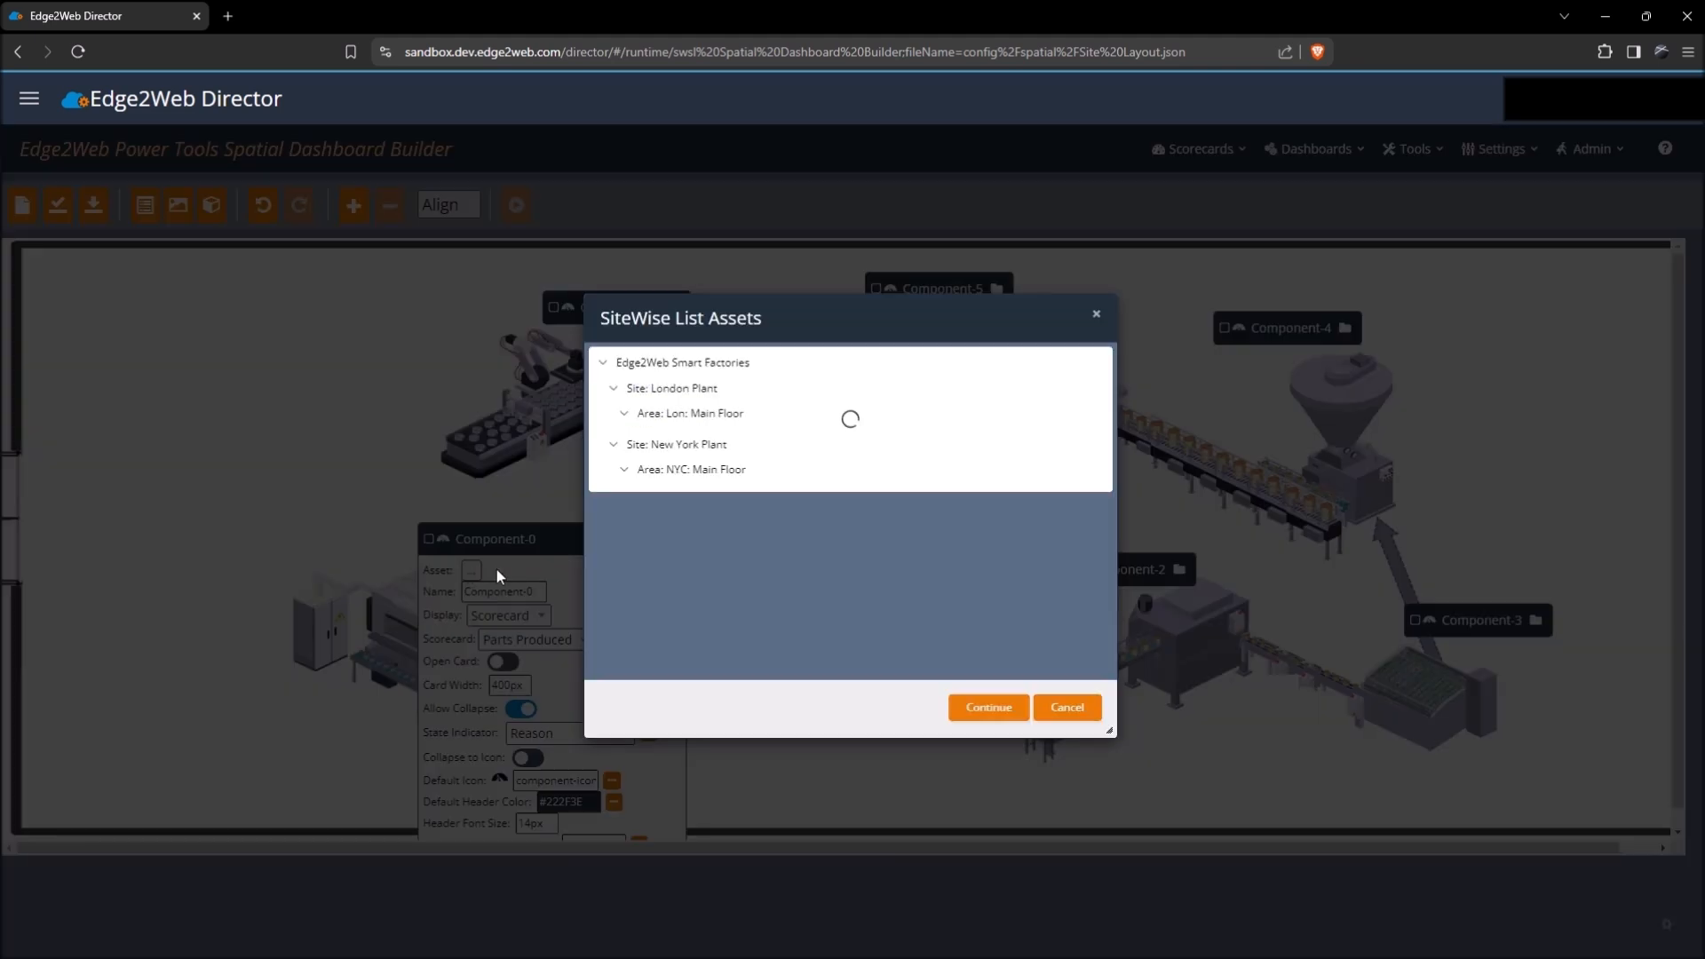
{"action": "left_click", "coordinate": [635, 551]}
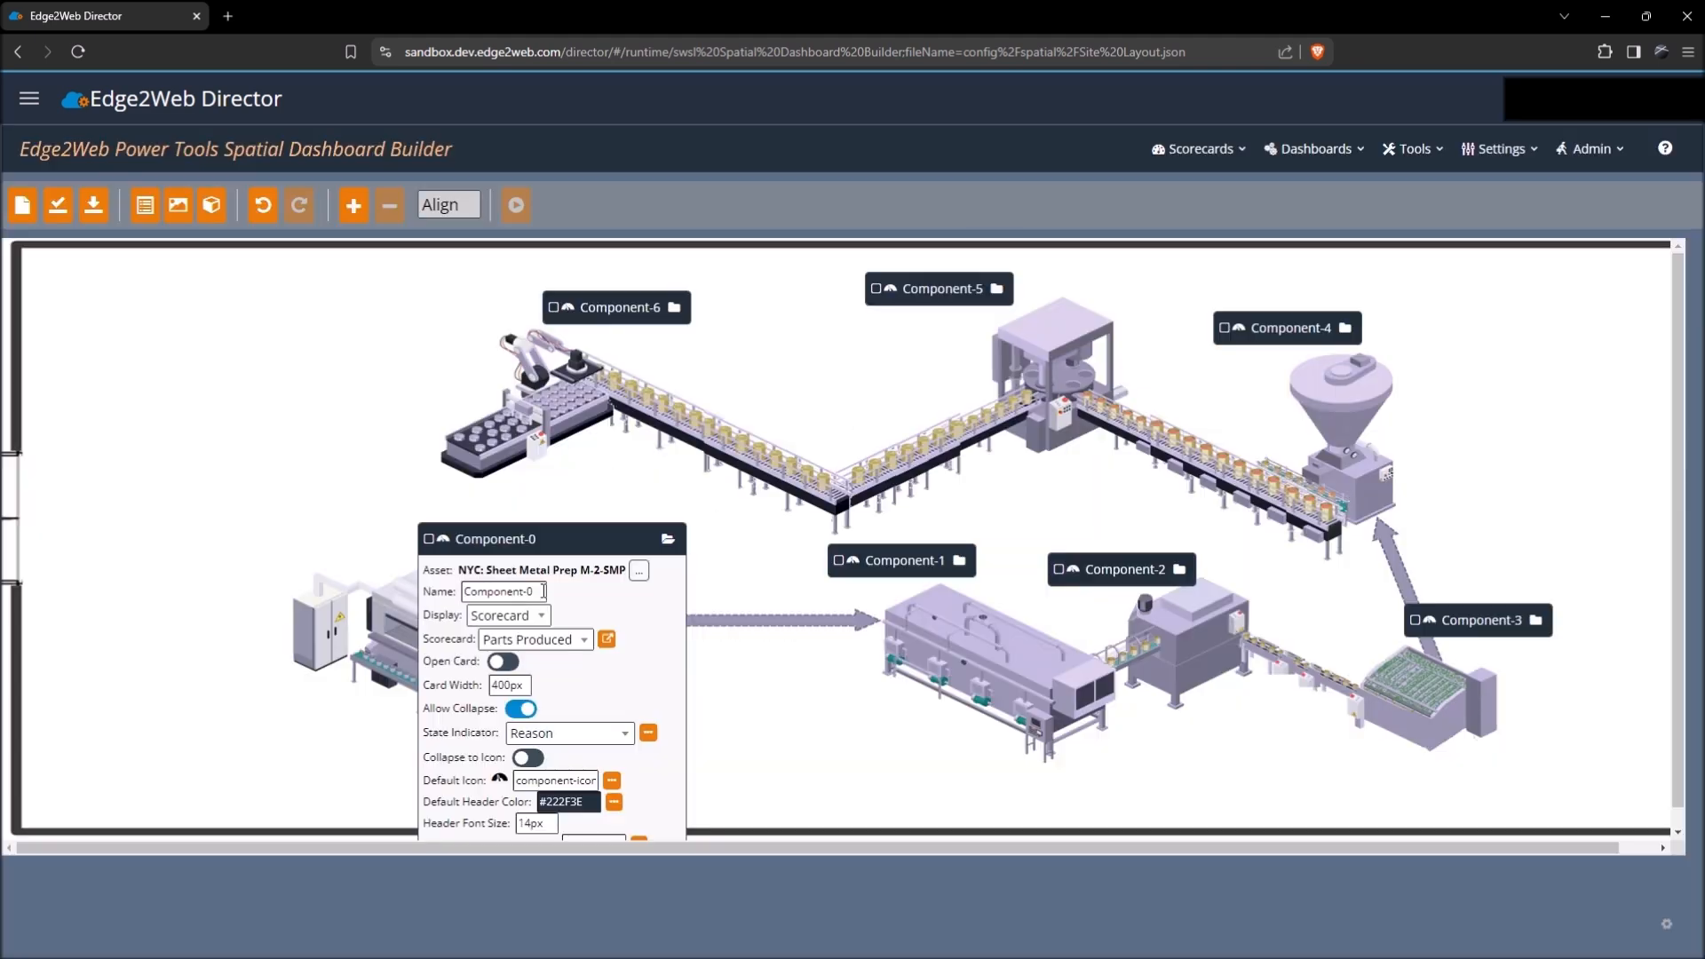
{"action": "triple_click", "coordinate": [517, 601]}
{"action": "type", "text": "Sheet Metal Prep"}
{"action": "left_click", "coordinate": [961, 560]}
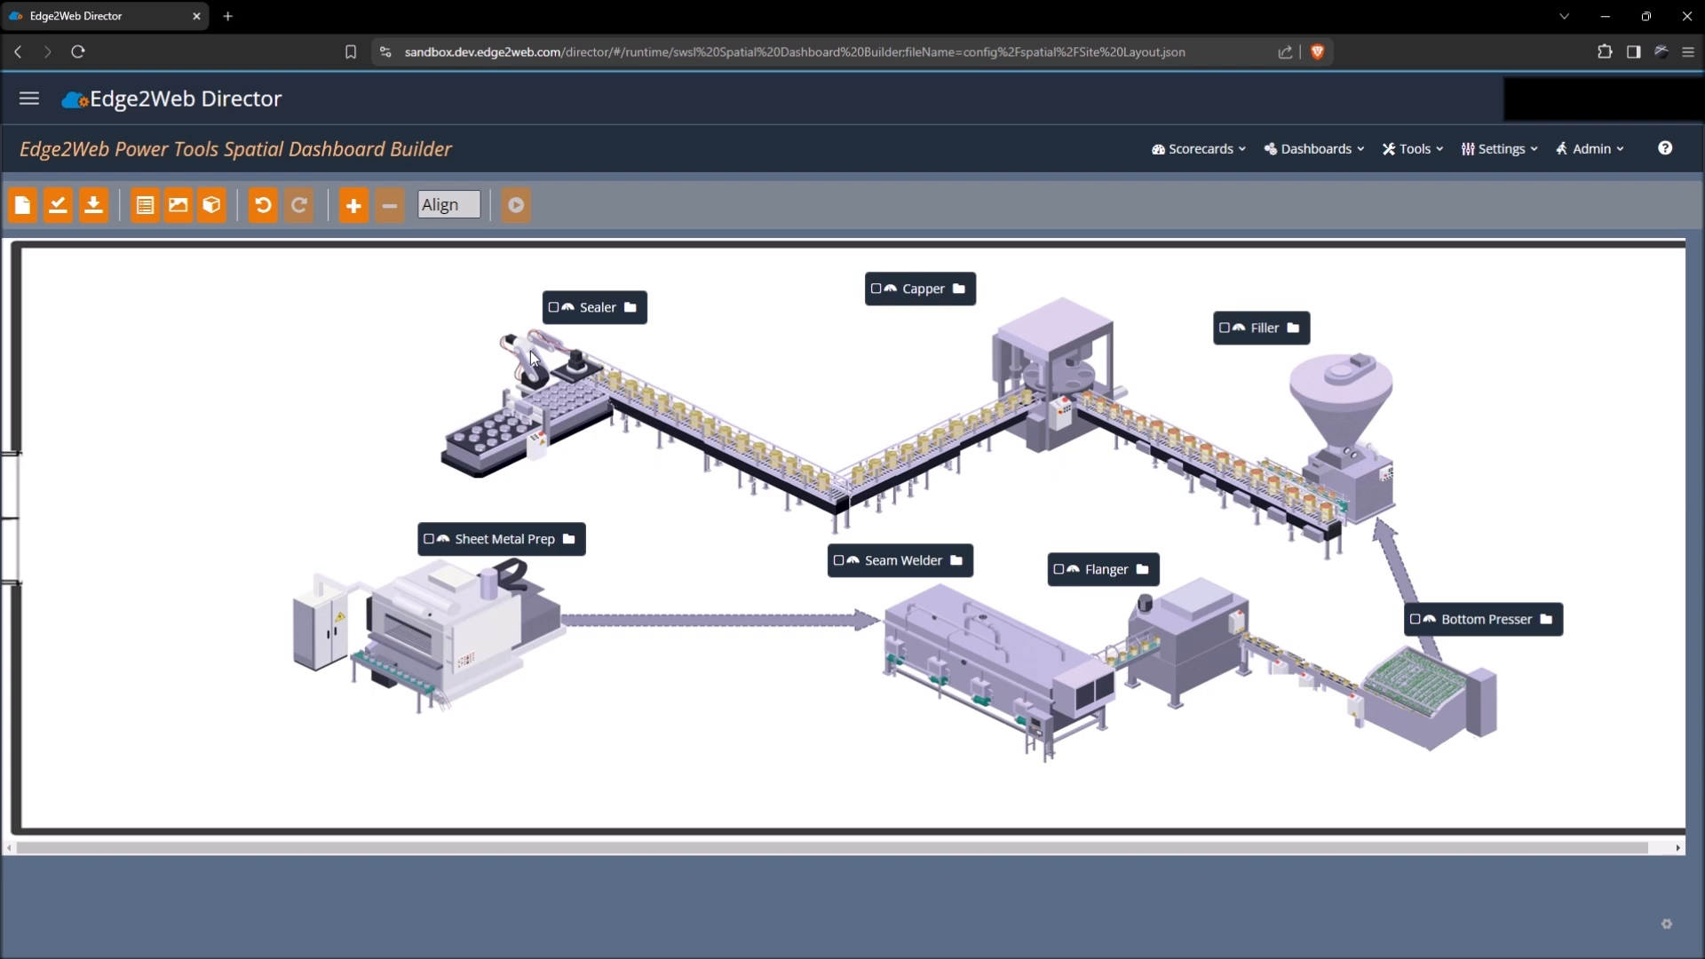
Add another component at the image's upper-left corner, link it to the NYC: Sealer M-2-S asset and name it OEE Details.
{"action": "left_click", "coordinate": [348, 217]}
{"action": "left_click_drag", "start_coordinate": [1421, 298], "coordinate": [67, 274]}
{"action": "left_click", "coordinate": [159, 272]}
{"action": "left_click", "coordinate": [83, 305]}
{"action": "left_click", "coordinate": [636, 552]}
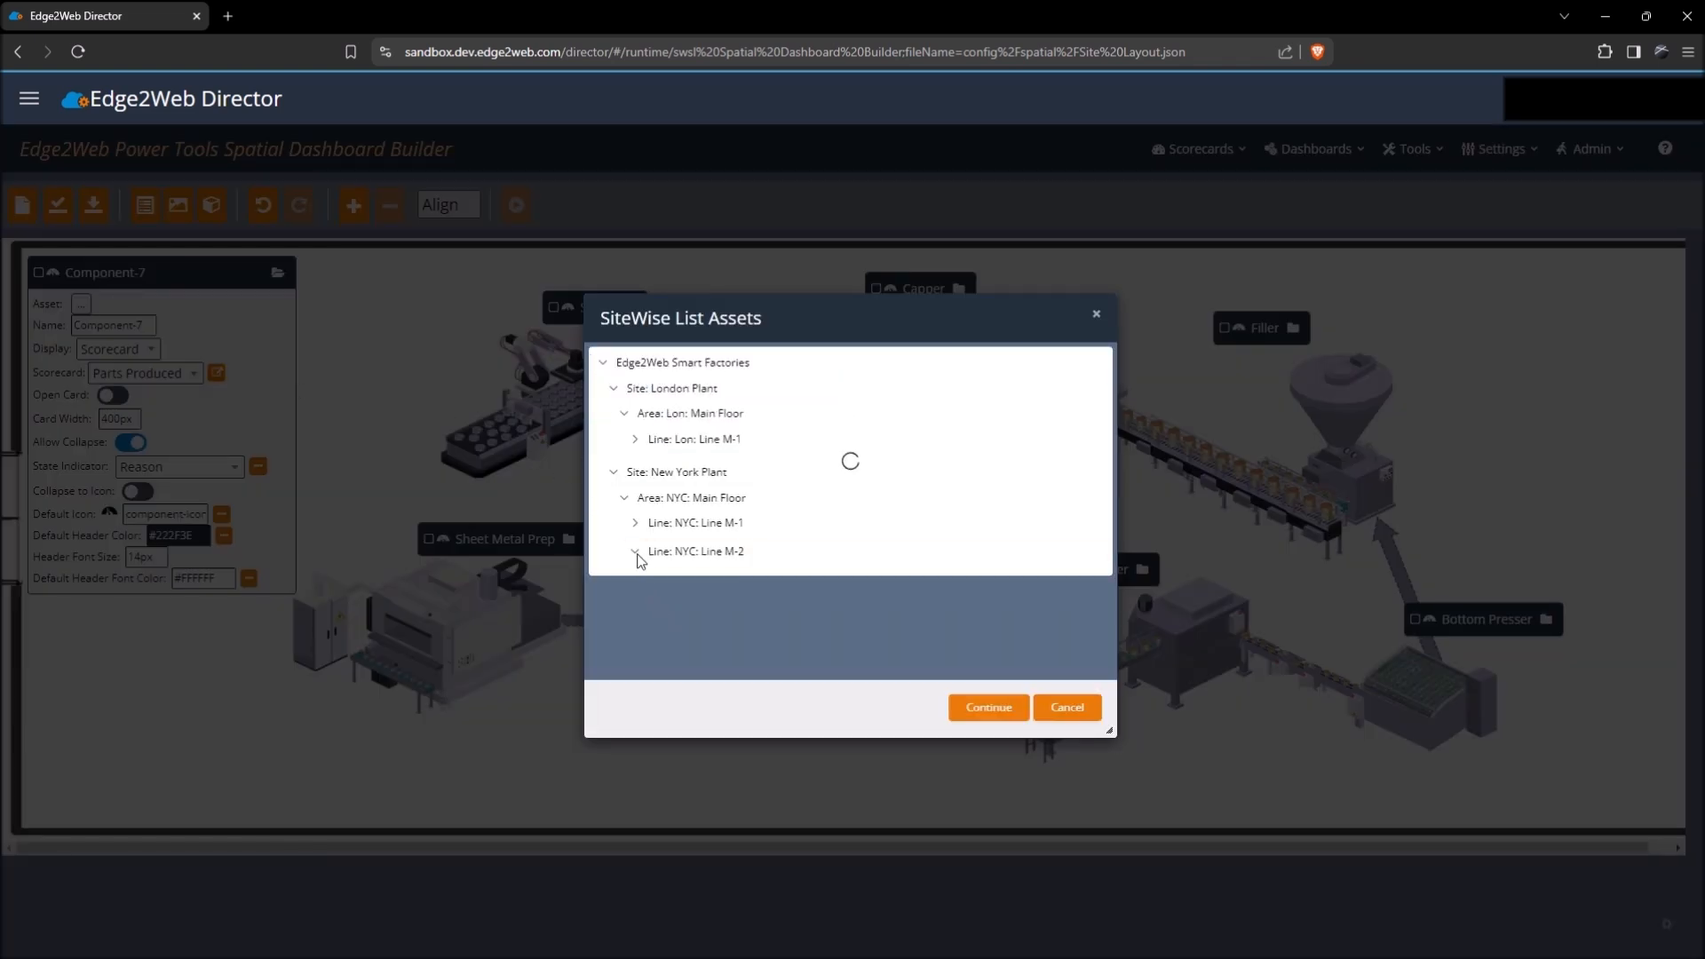
{"action": "triple_click", "coordinate": [129, 326]}
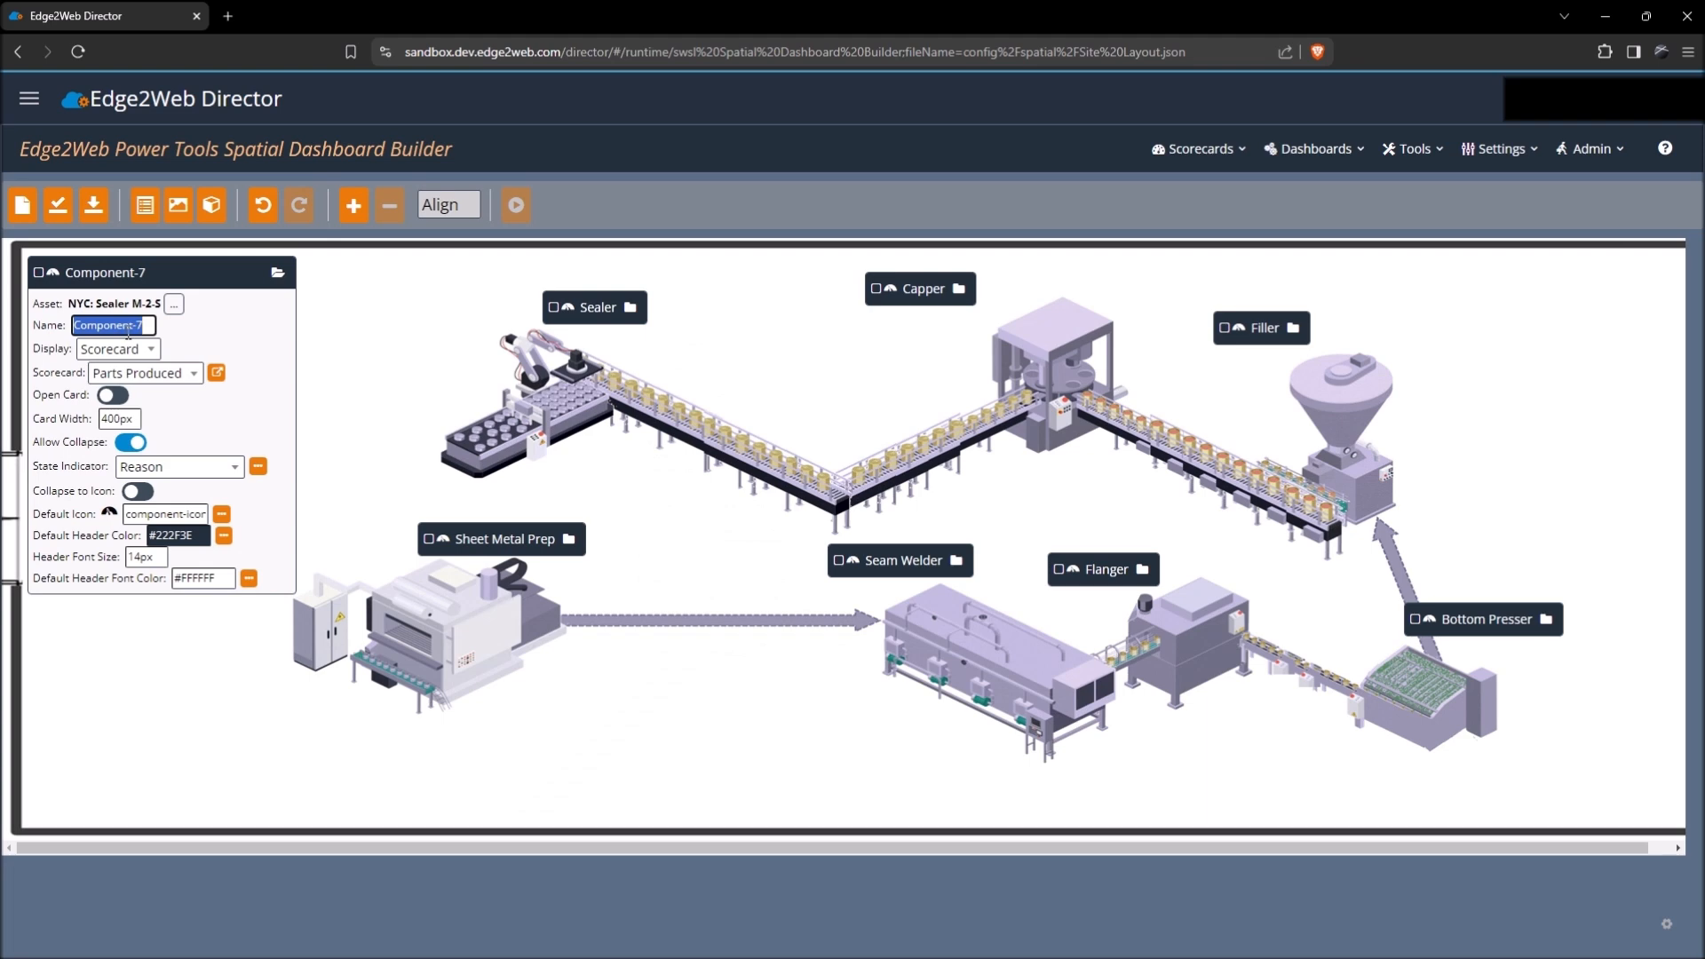
{"action": "type", "text": "OEE Details"}
Make the OEE Details card display the OEE Details dashboard and enable Open Card.
{"action": "left_click", "coordinate": [118, 349]}
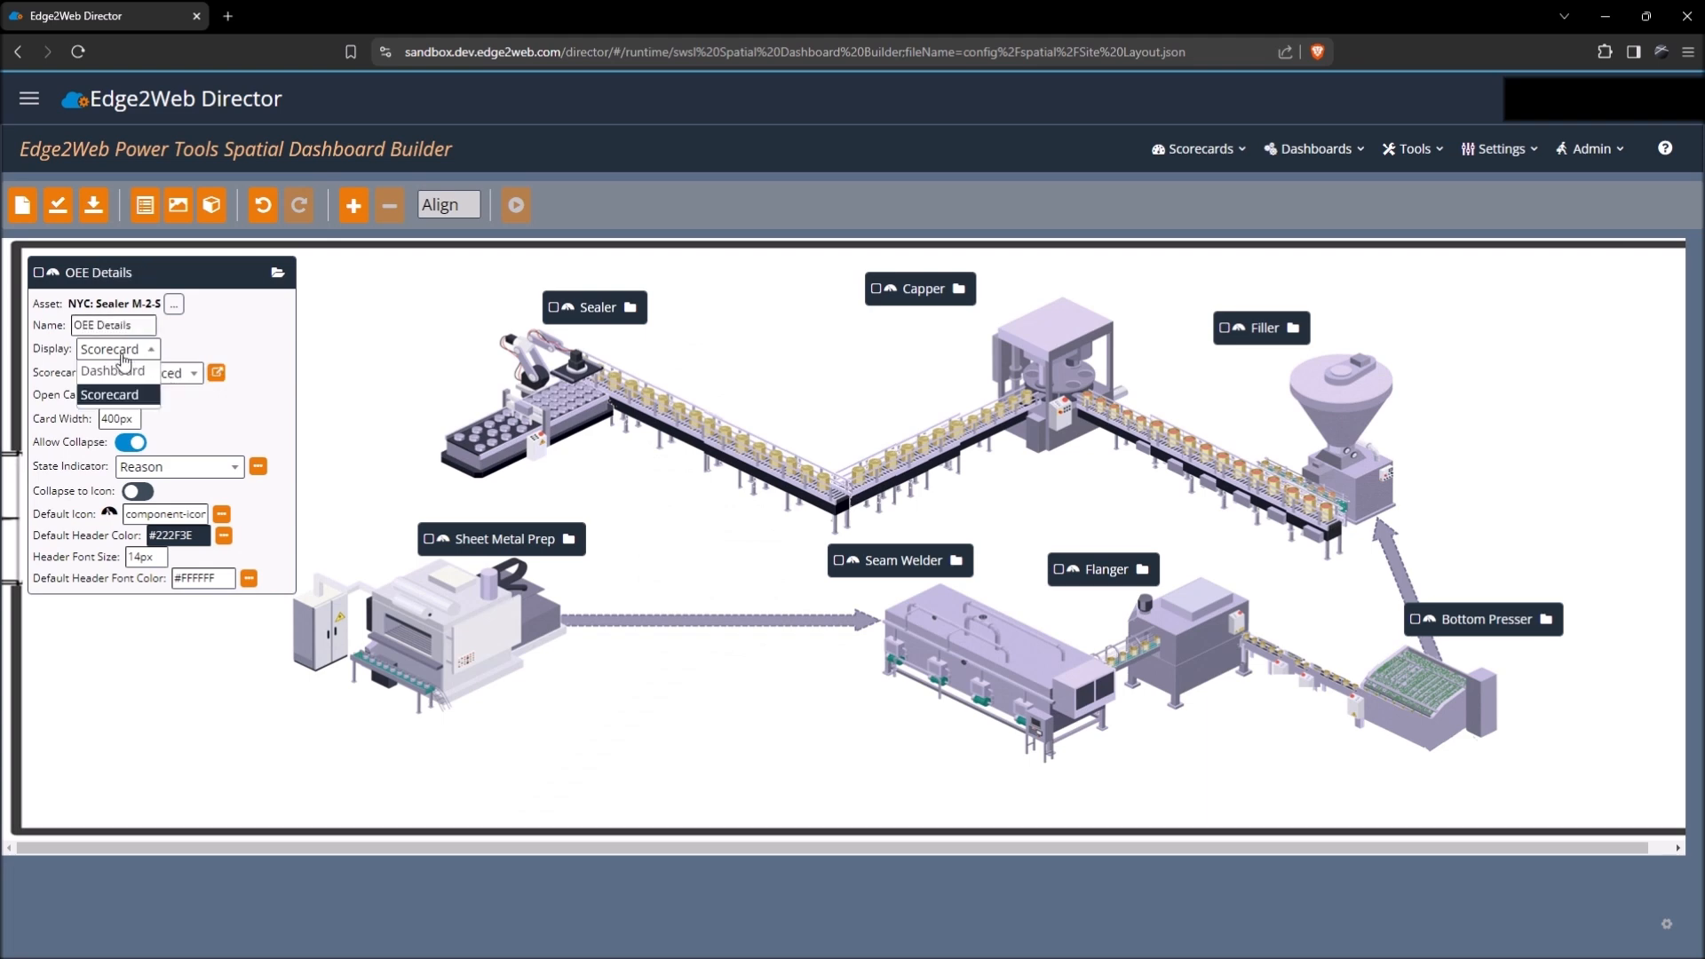
{"action": "left_click", "coordinate": [119, 377]}
{"action": "left_click", "coordinate": [120, 375]}
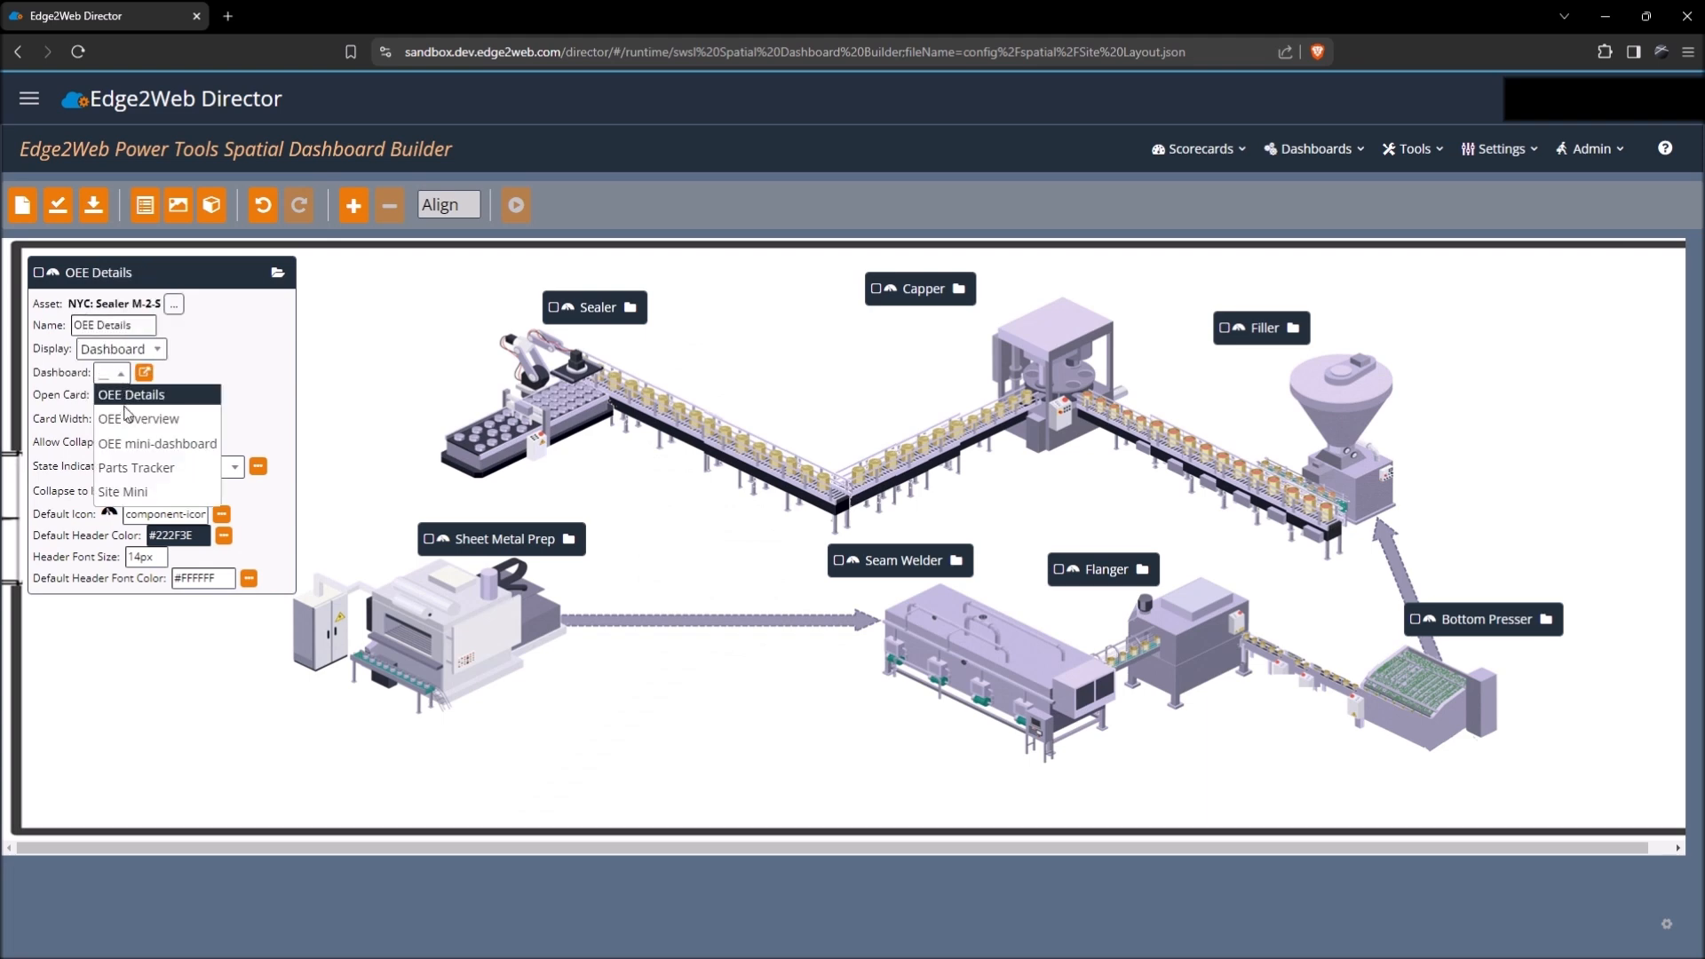
{"action": "left_click", "coordinate": [124, 397]}
{"action": "left_click", "coordinate": [122, 397]}
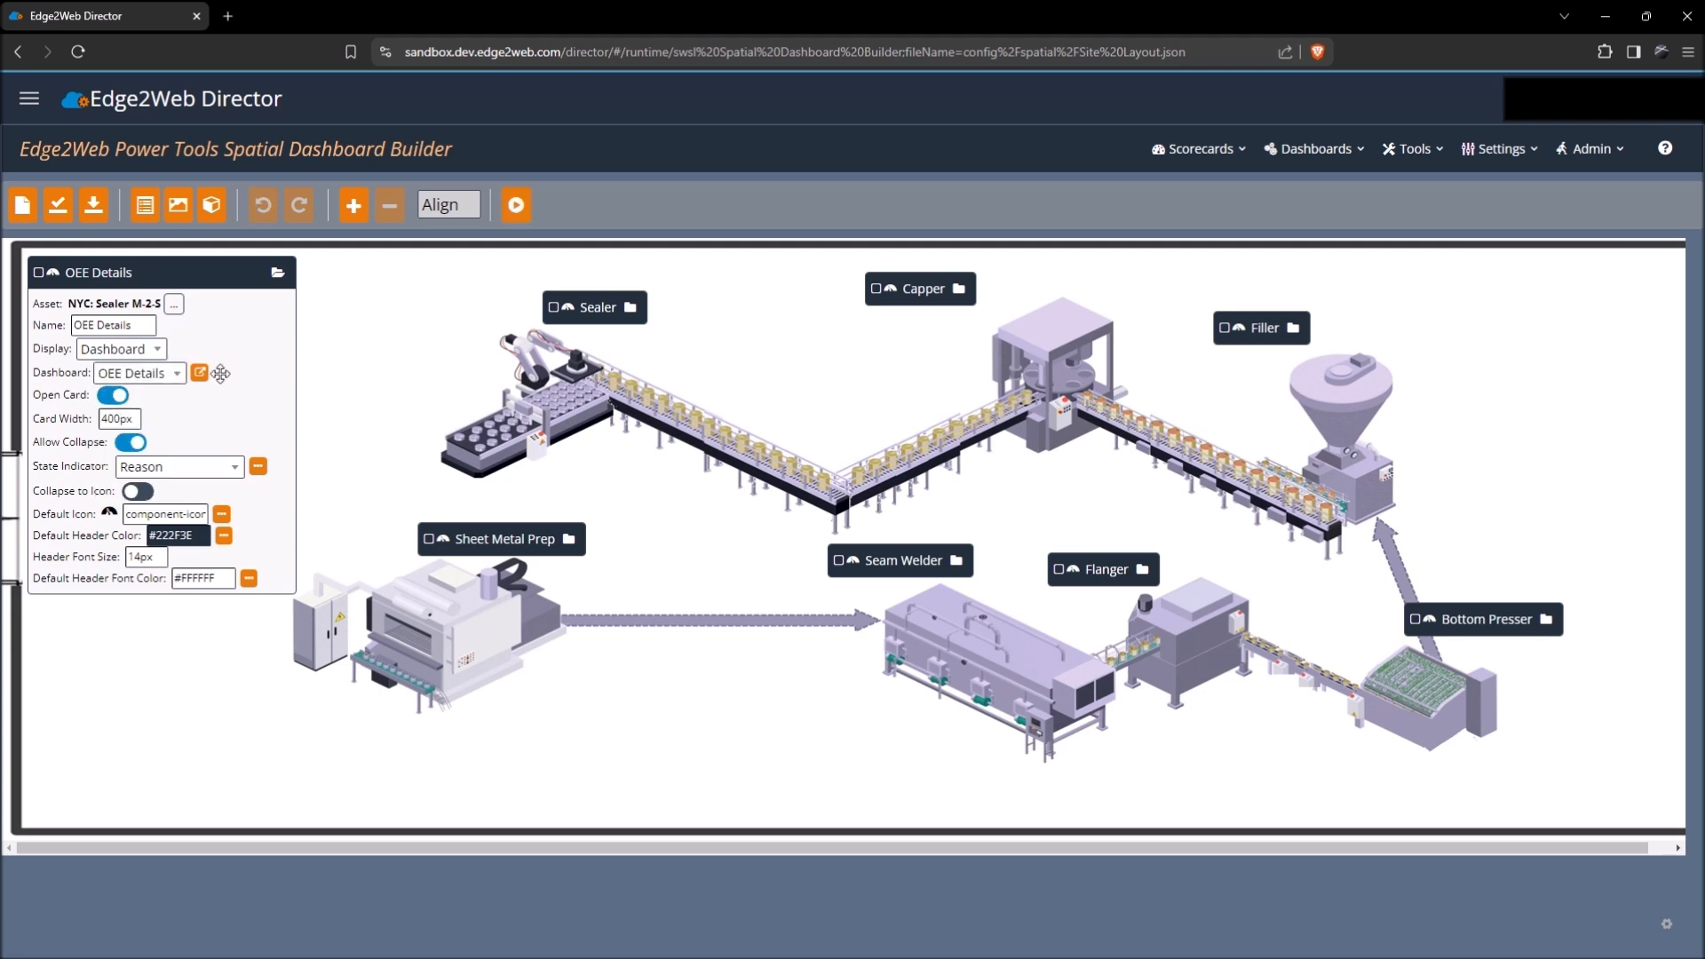
Save the Site Layout, run it as a live dashboard and expand the Flanger card to view its scorecard.
{"action": "left_click", "coordinate": [56, 208]}
{"action": "left_click", "coordinate": [516, 206]}
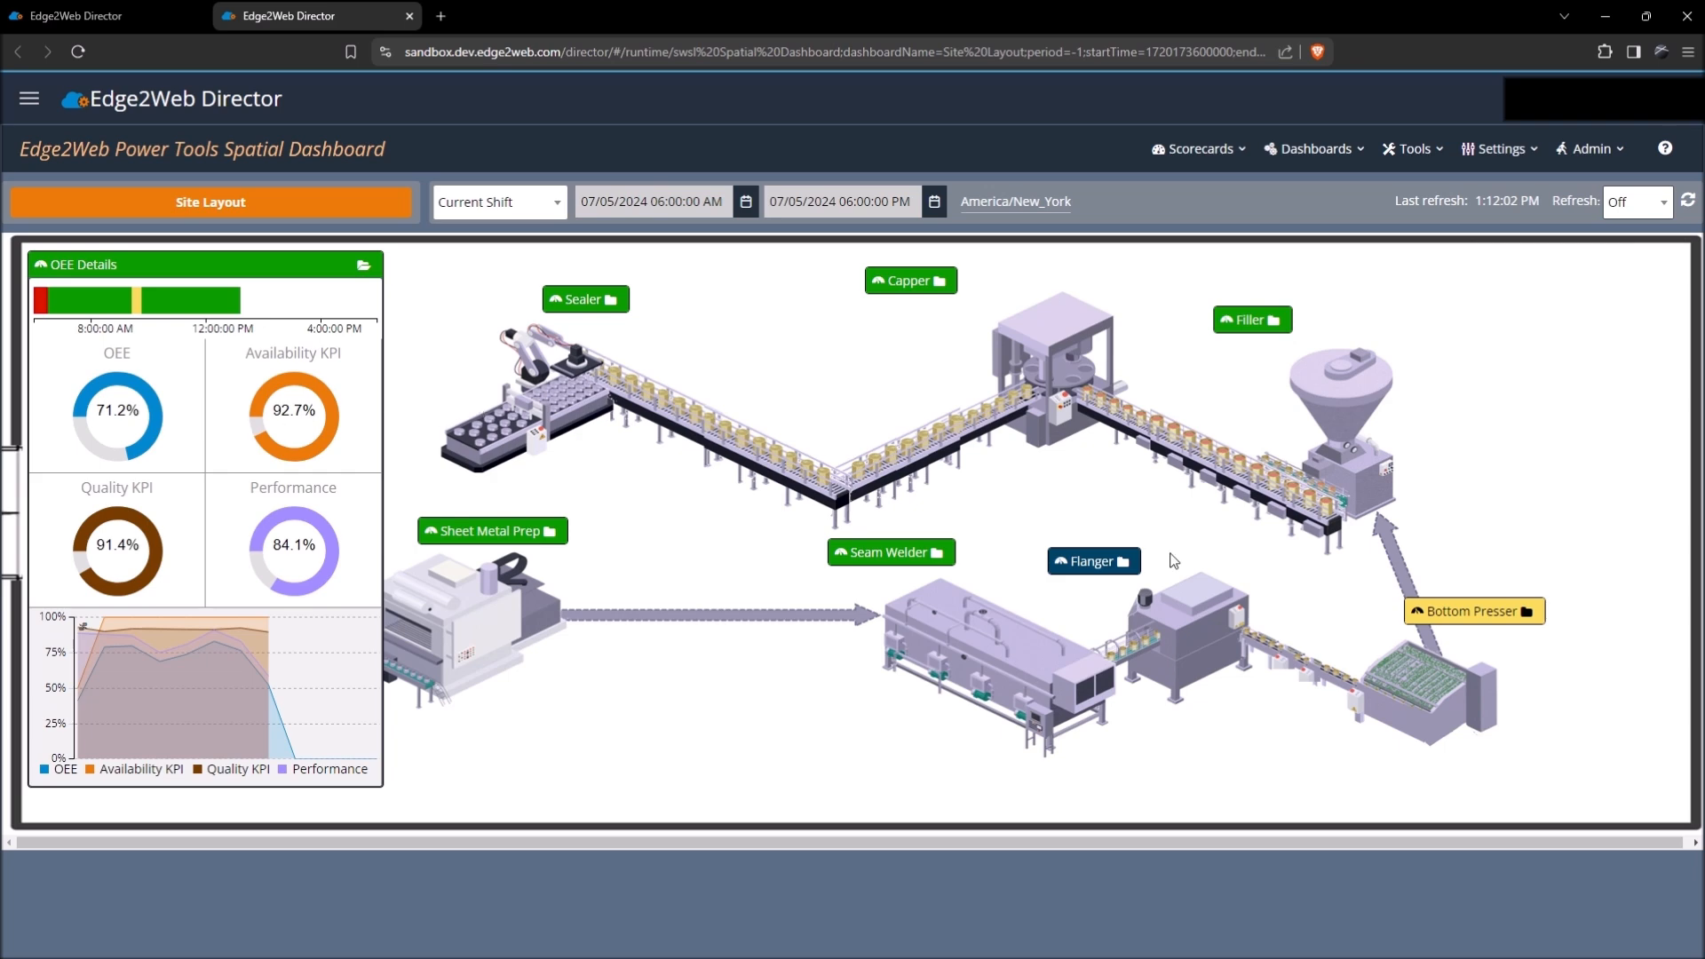
{"action": "left_click", "coordinate": [1121, 563]}
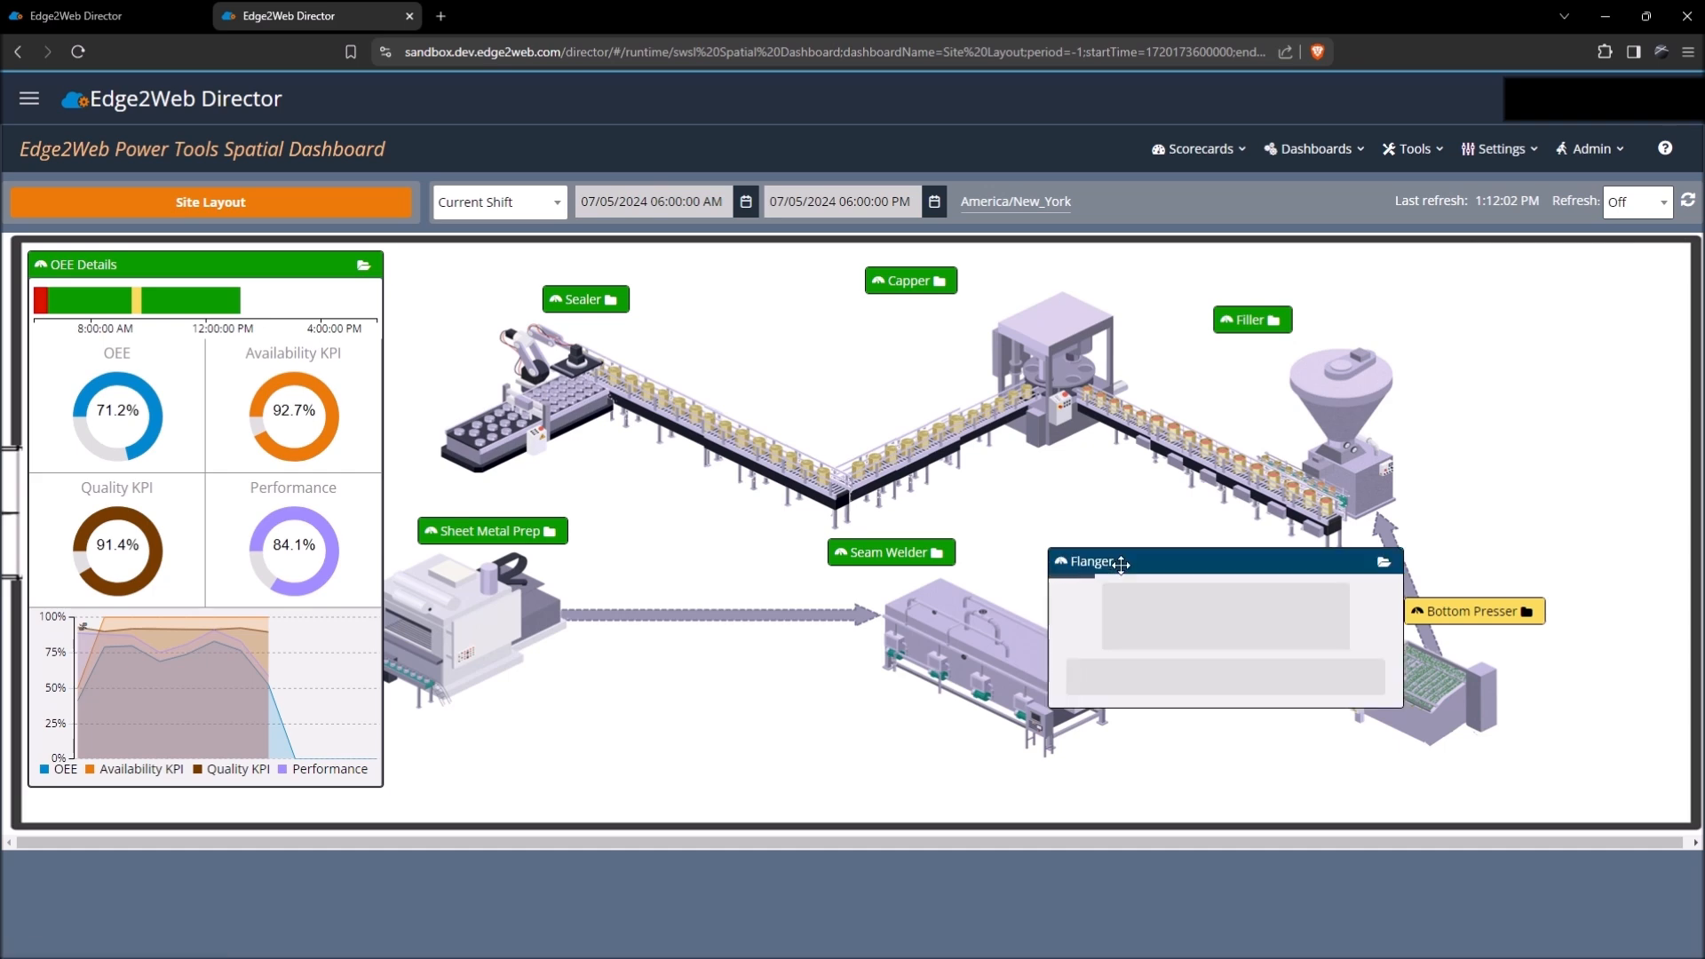
{"action": "scroll", "coordinate": [984, 537], "scroll_direction": "down", "scroll_amount": 1}
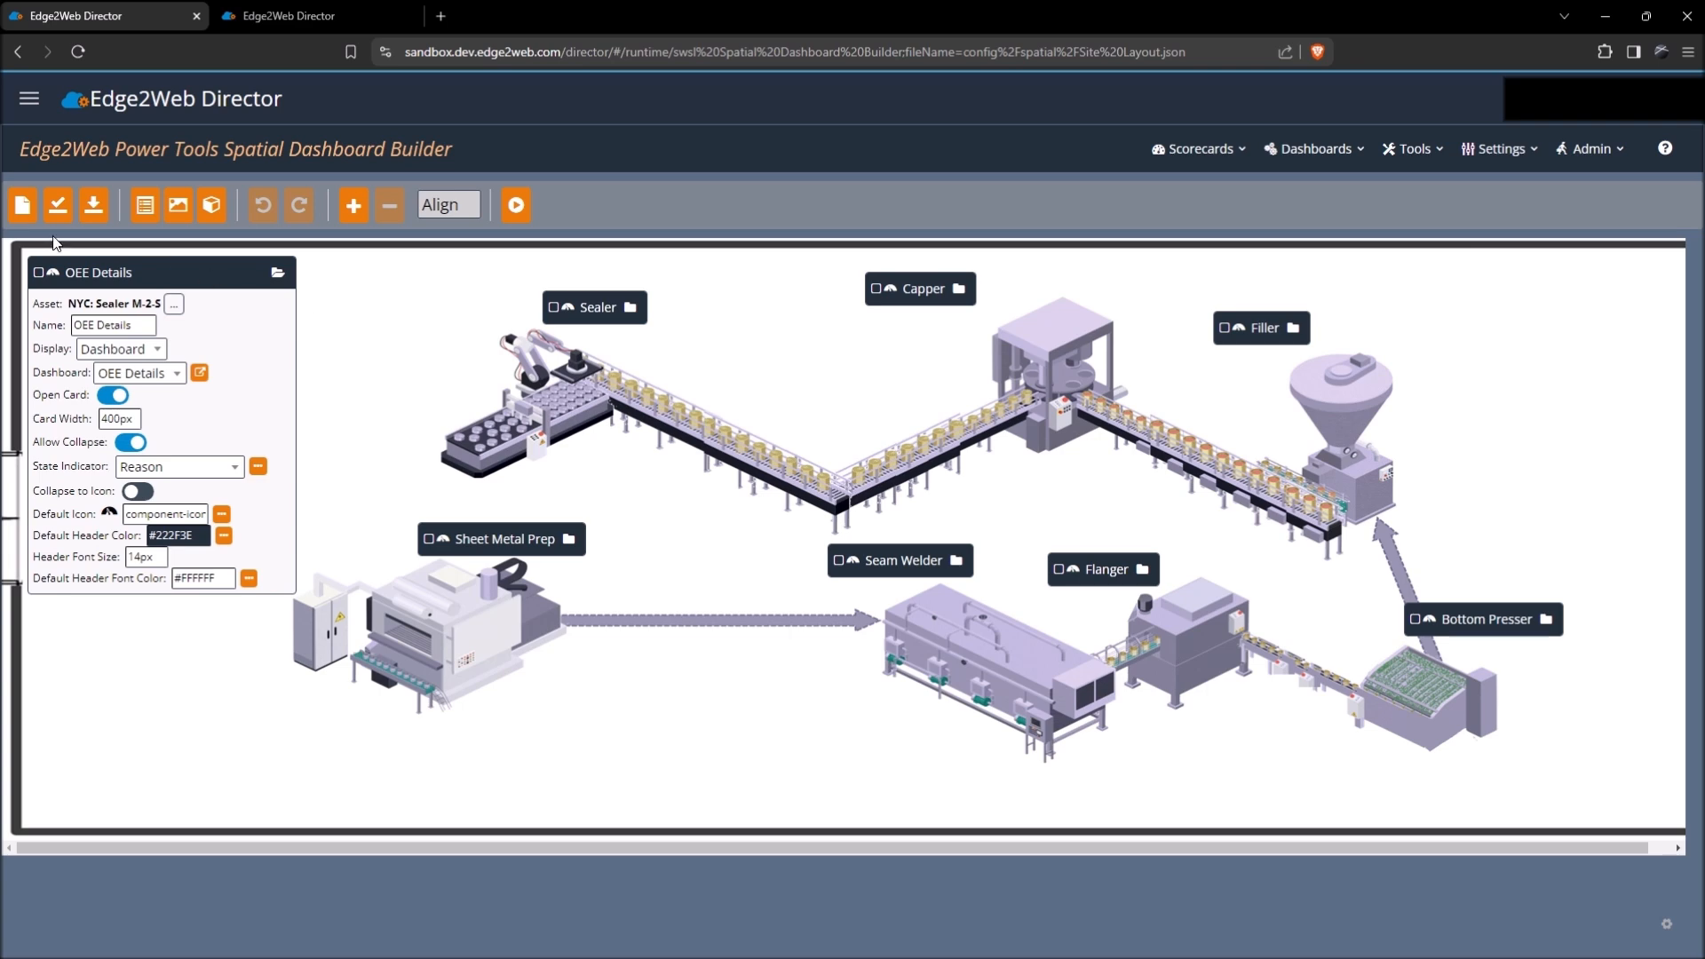
Start creating a new spatial dashboard in the builder, name it Site Map and set its spatial type to Map.
{"action": "left_click", "coordinate": [22, 206]}
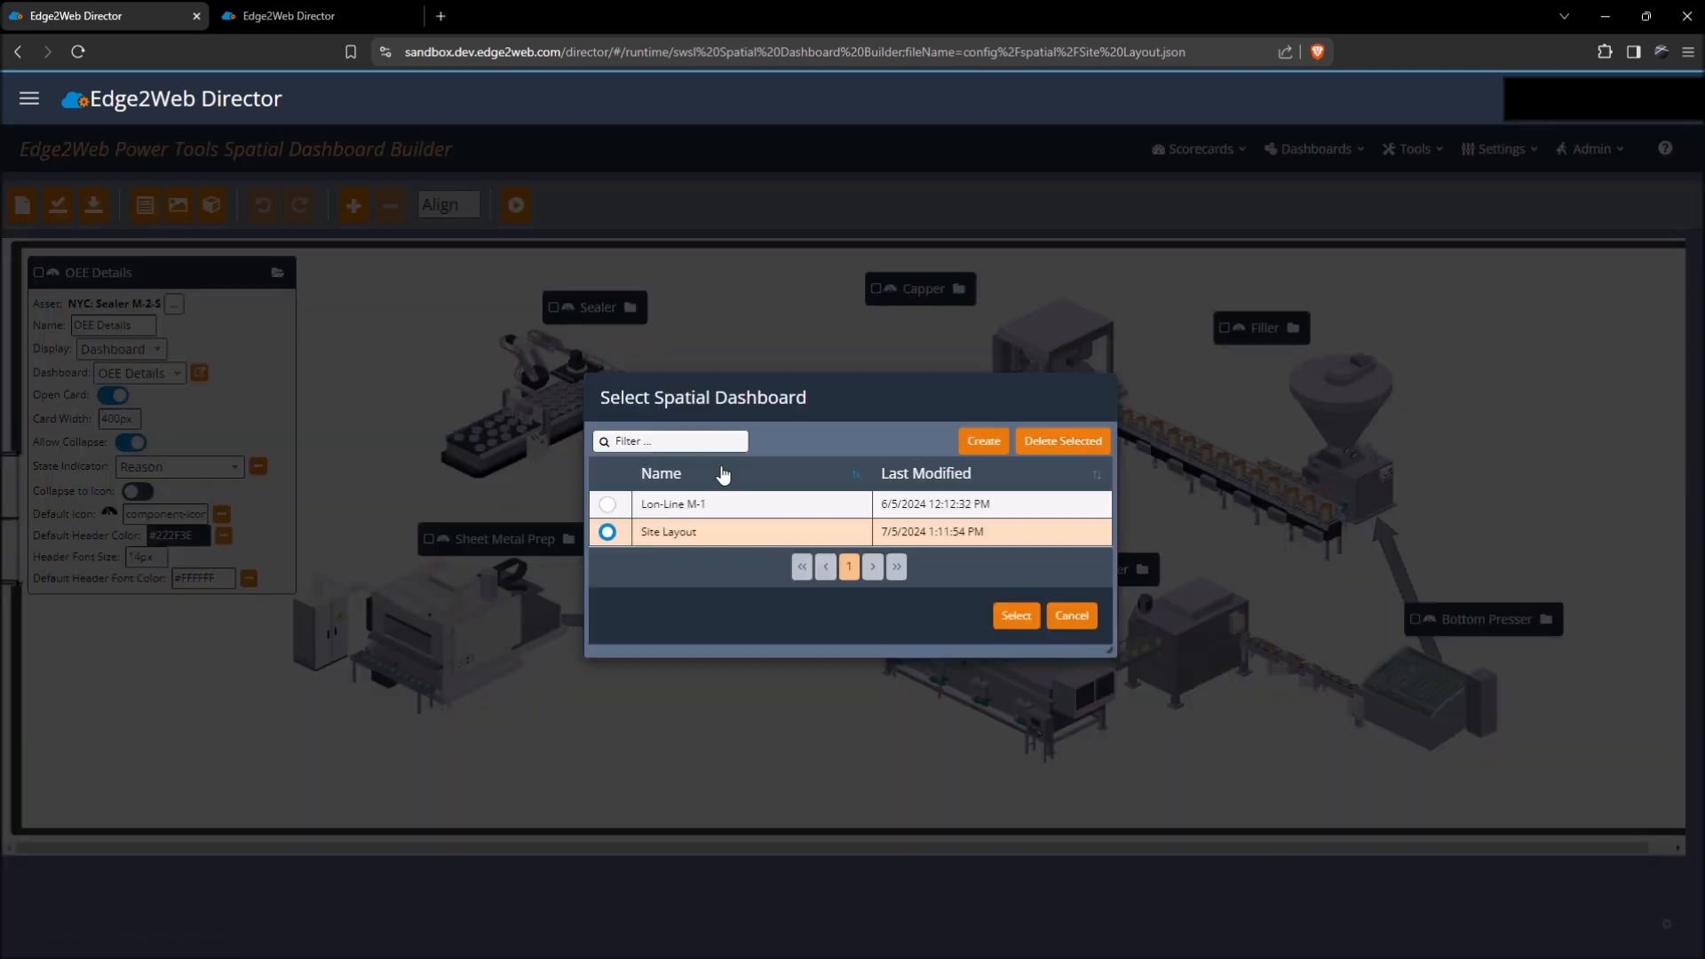
{"action": "left_click", "coordinate": [982, 441]}
{"action": "left_click", "coordinate": [782, 329]}
{"action": "type", "text": "Site Map"}
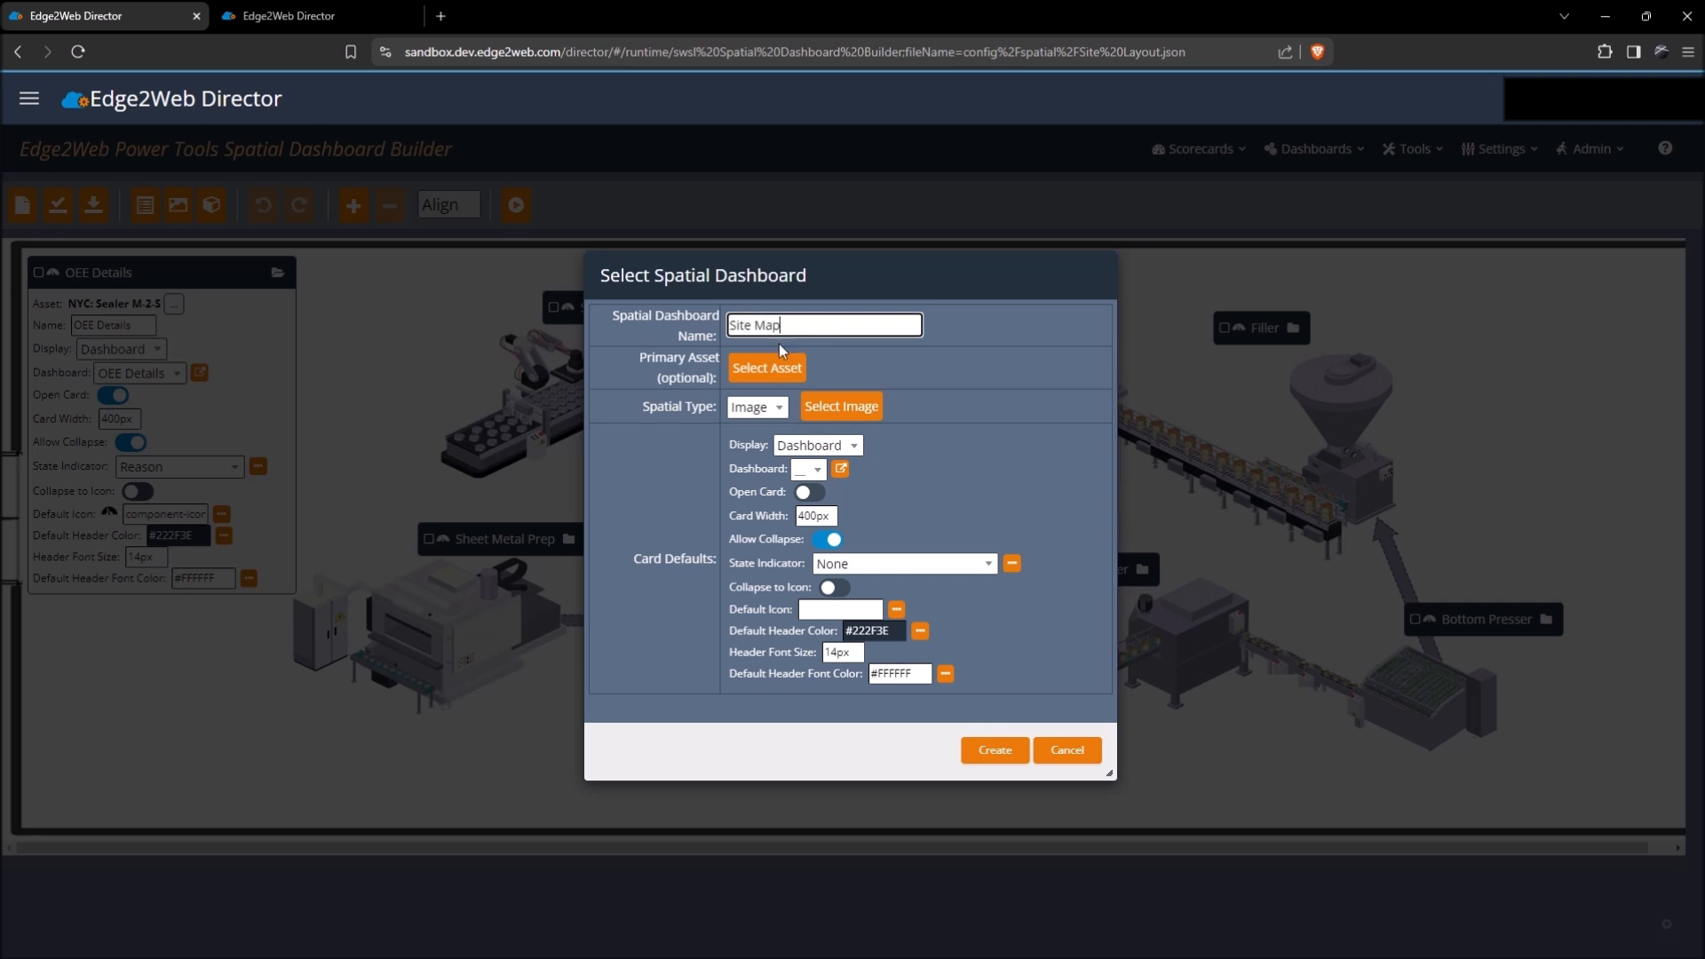
{"action": "left_click", "coordinate": [757, 407]}
{"action": "left_click", "coordinate": [759, 433]}
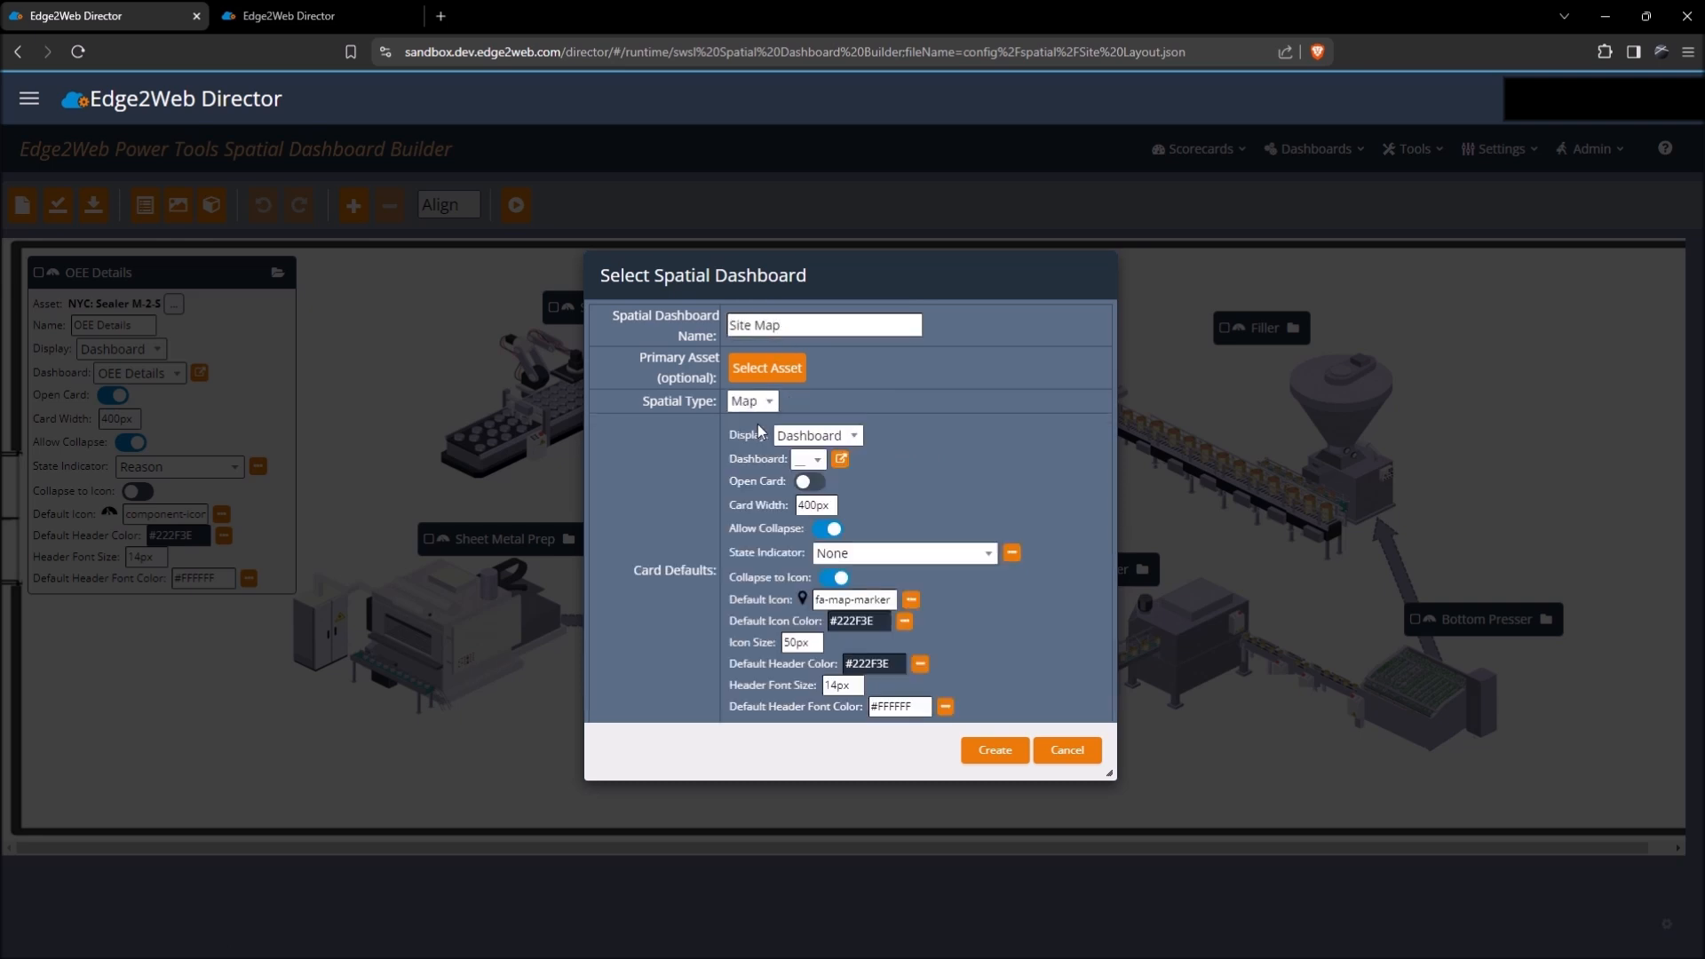
Use Site Mini as the default card dashboard, create the Site Map spatial dashboard and open it for editing.
{"action": "left_click", "coordinate": [810, 459]}
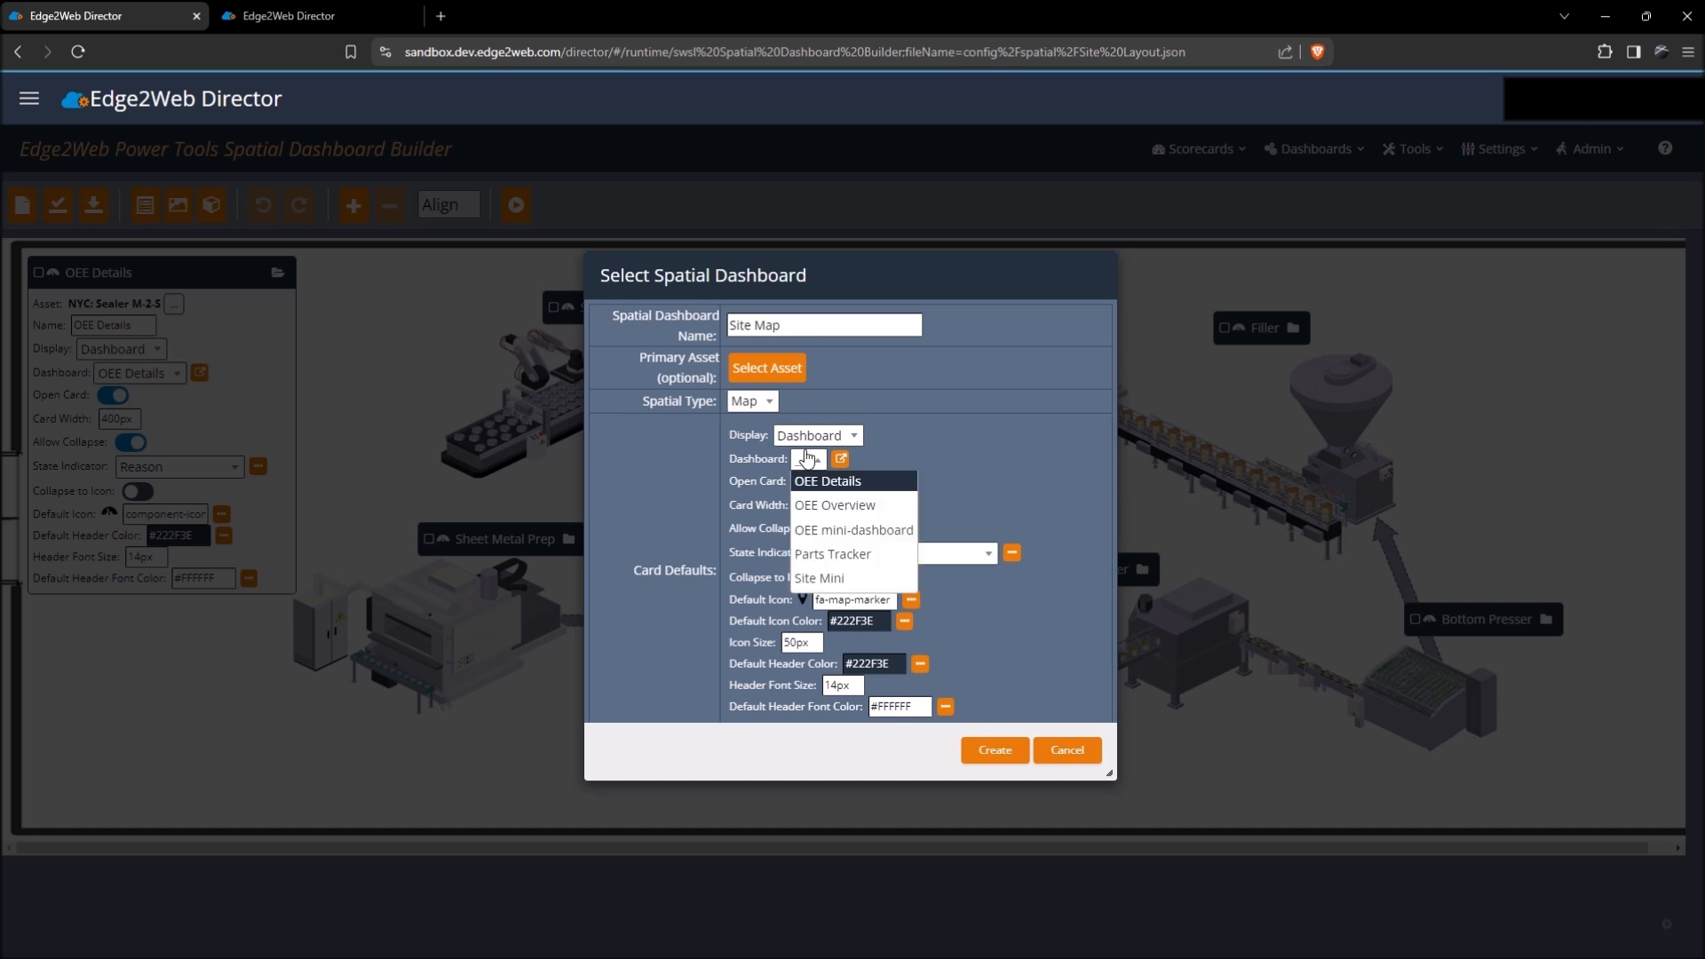
{"action": "left_click", "coordinate": [840, 582]}
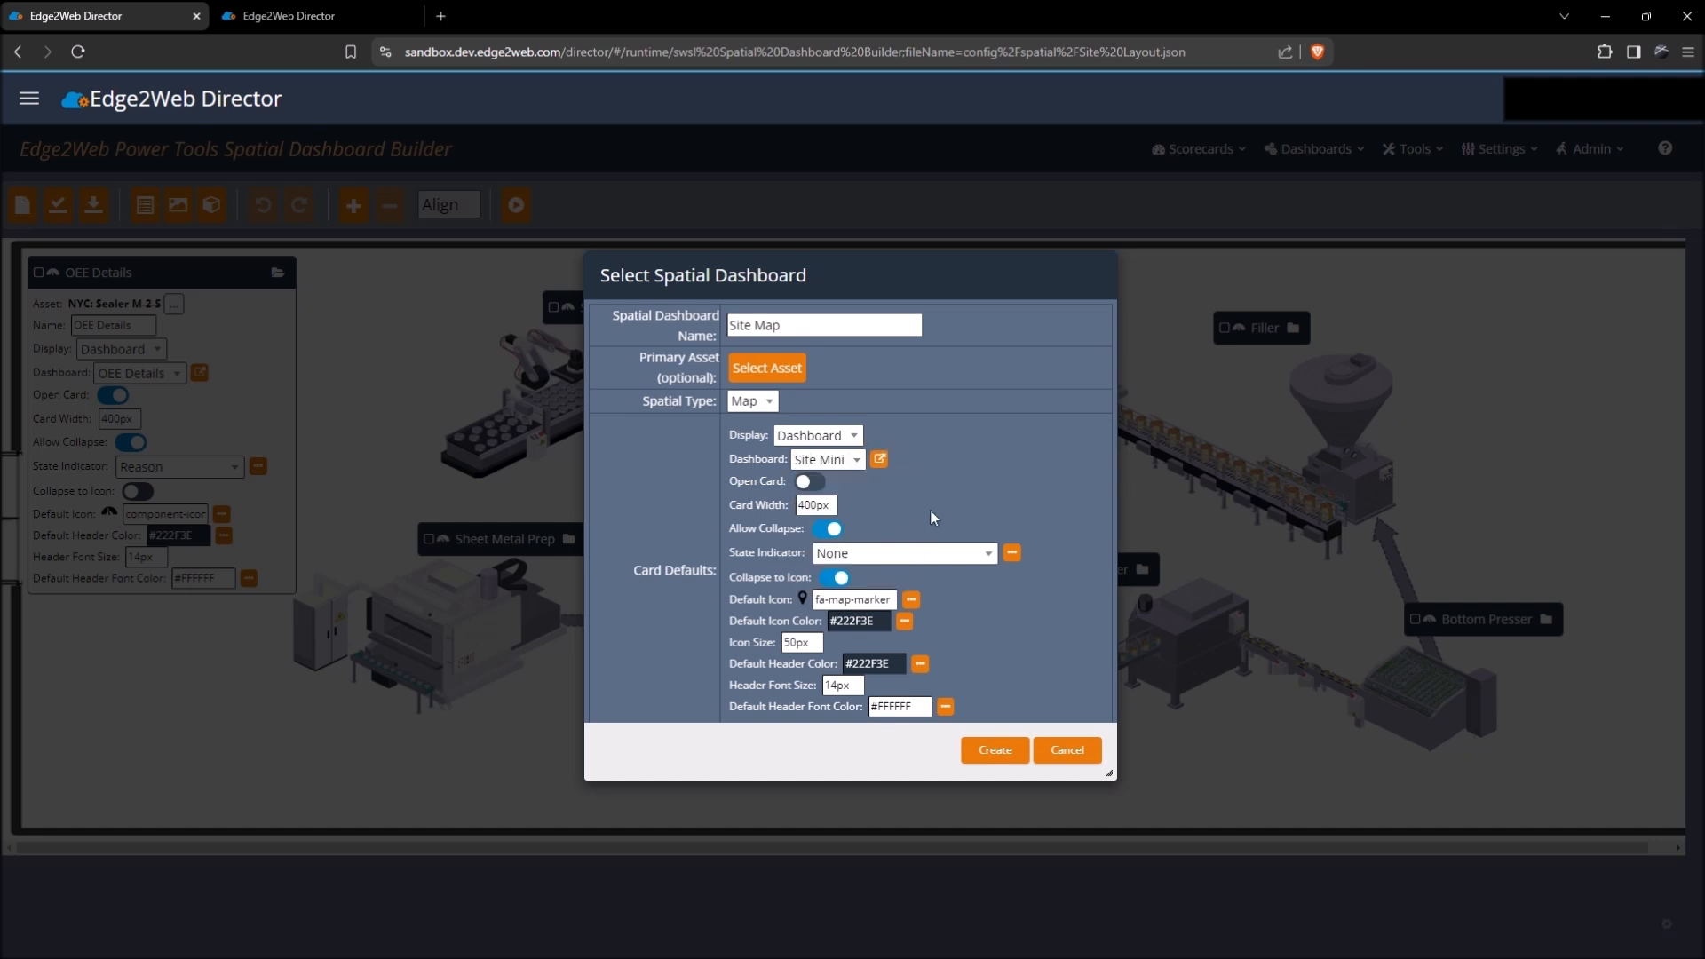
{"action": "left_click", "coordinate": [995, 750]}
{"action": "left_click", "coordinate": [606, 544]}
{"action": "left_click", "coordinate": [1013, 631]}
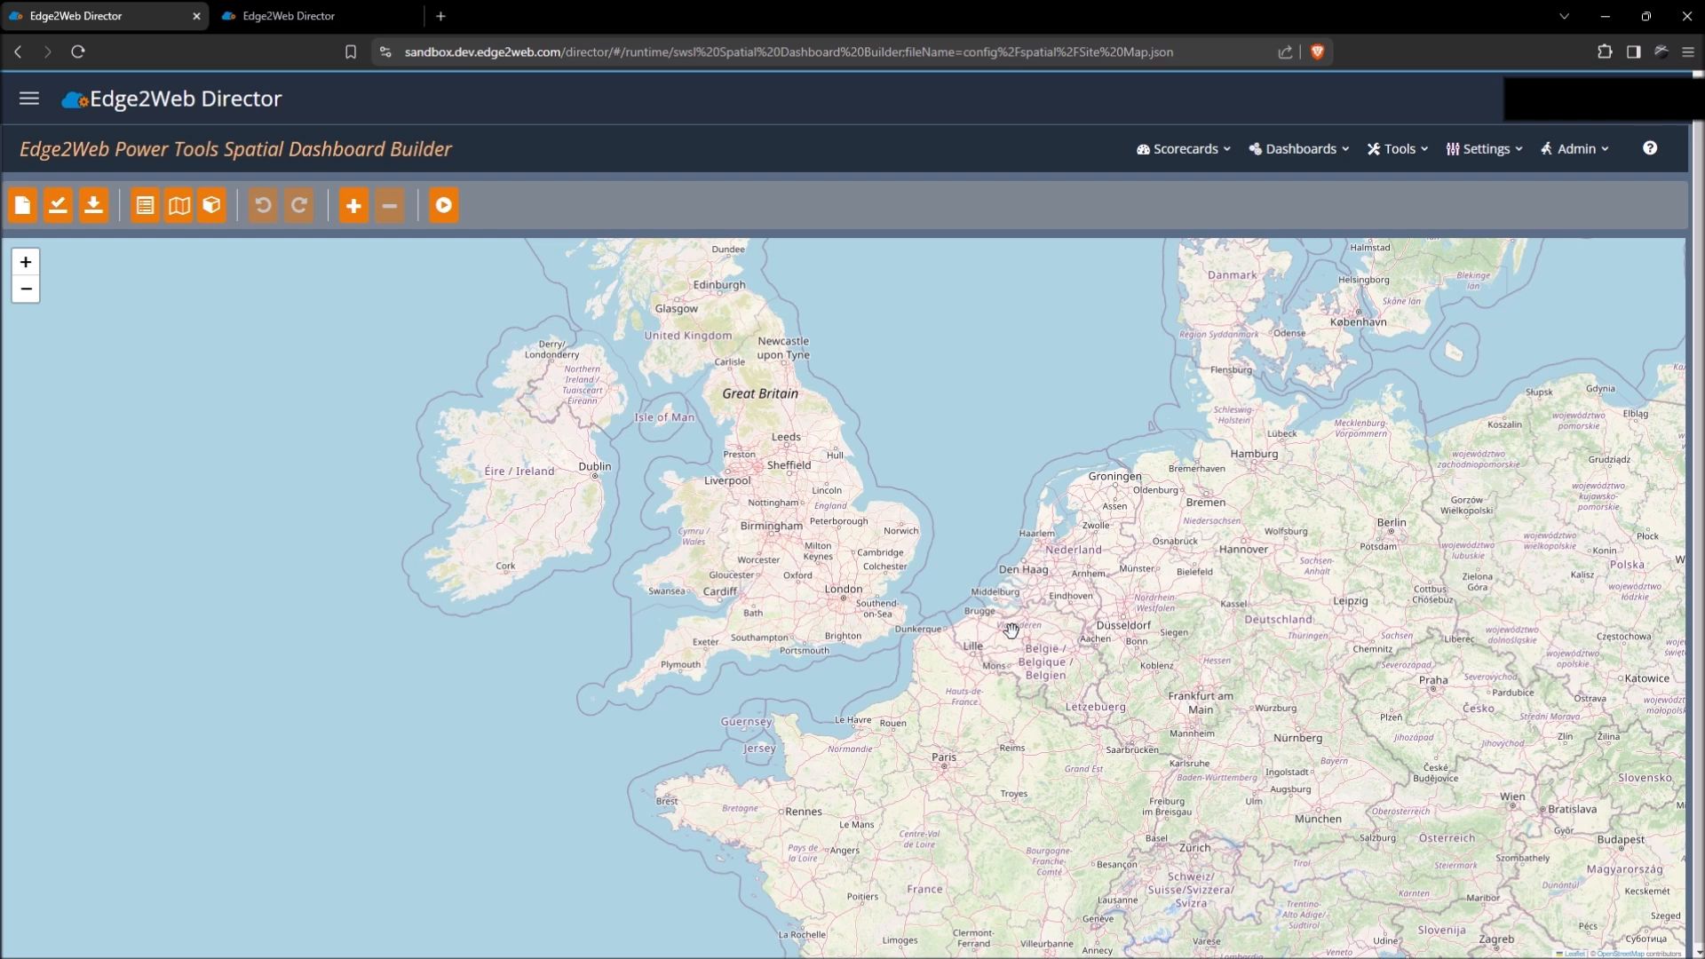
Add map markers for the London Plant and New York Plant assets at their respective cities.
{"action": "left_click", "coordinate": [353, 207]}
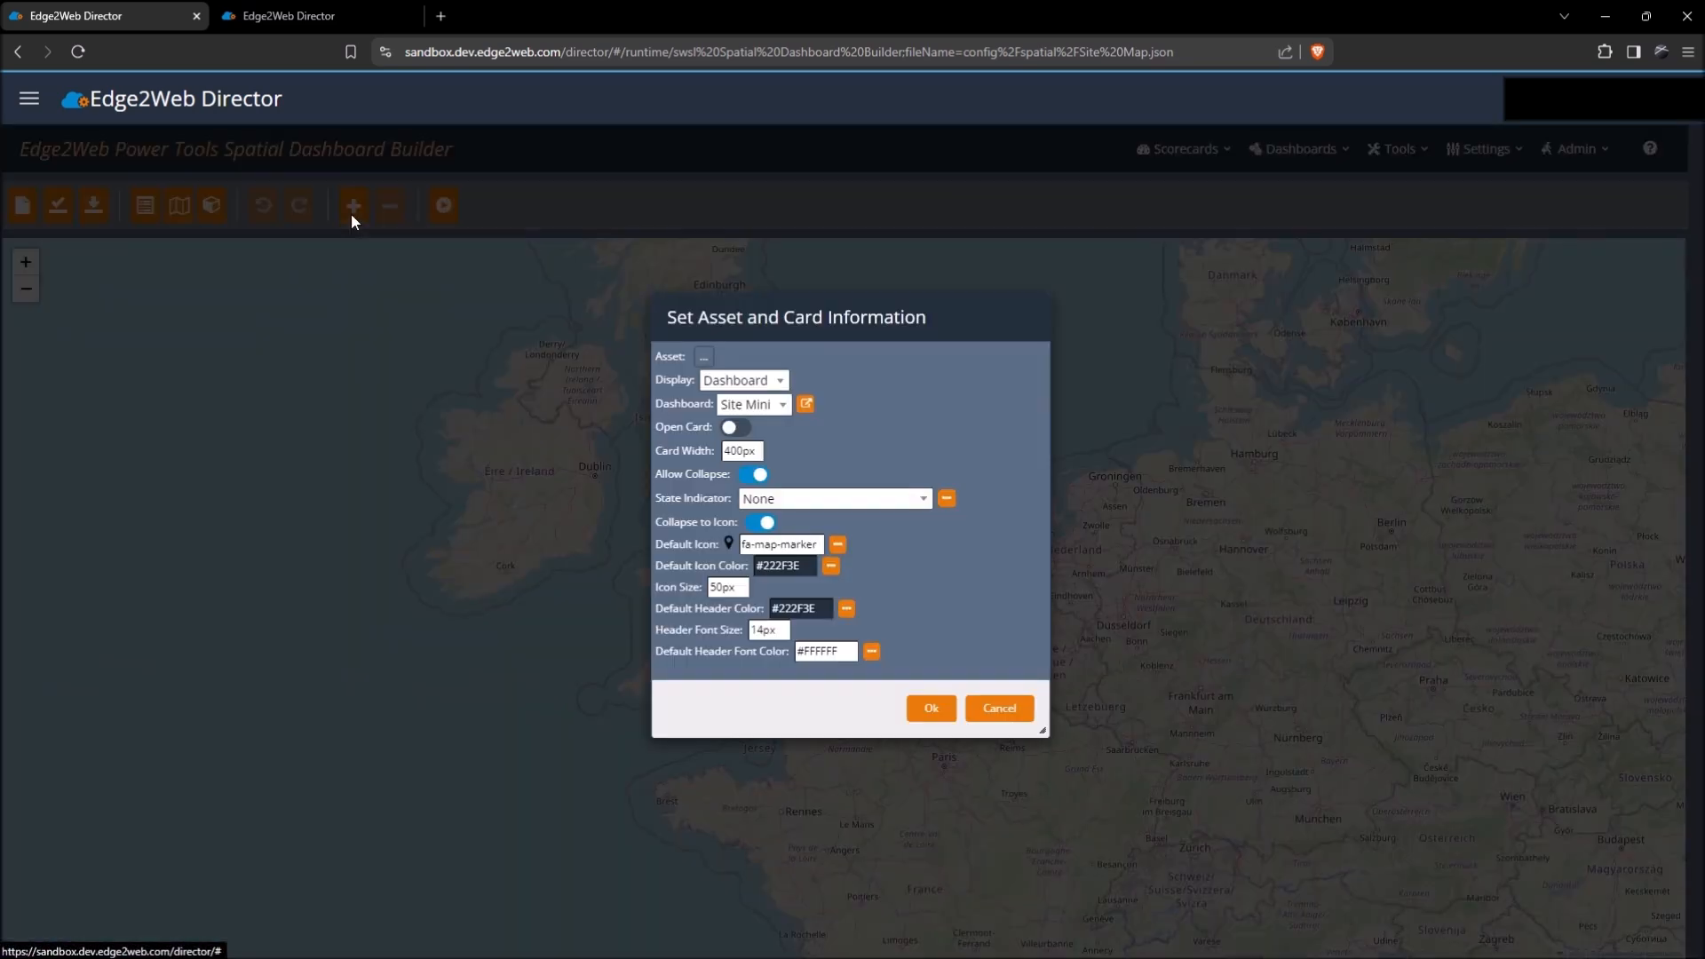
{"action": "left_click", "coordinate": [703, 356]}
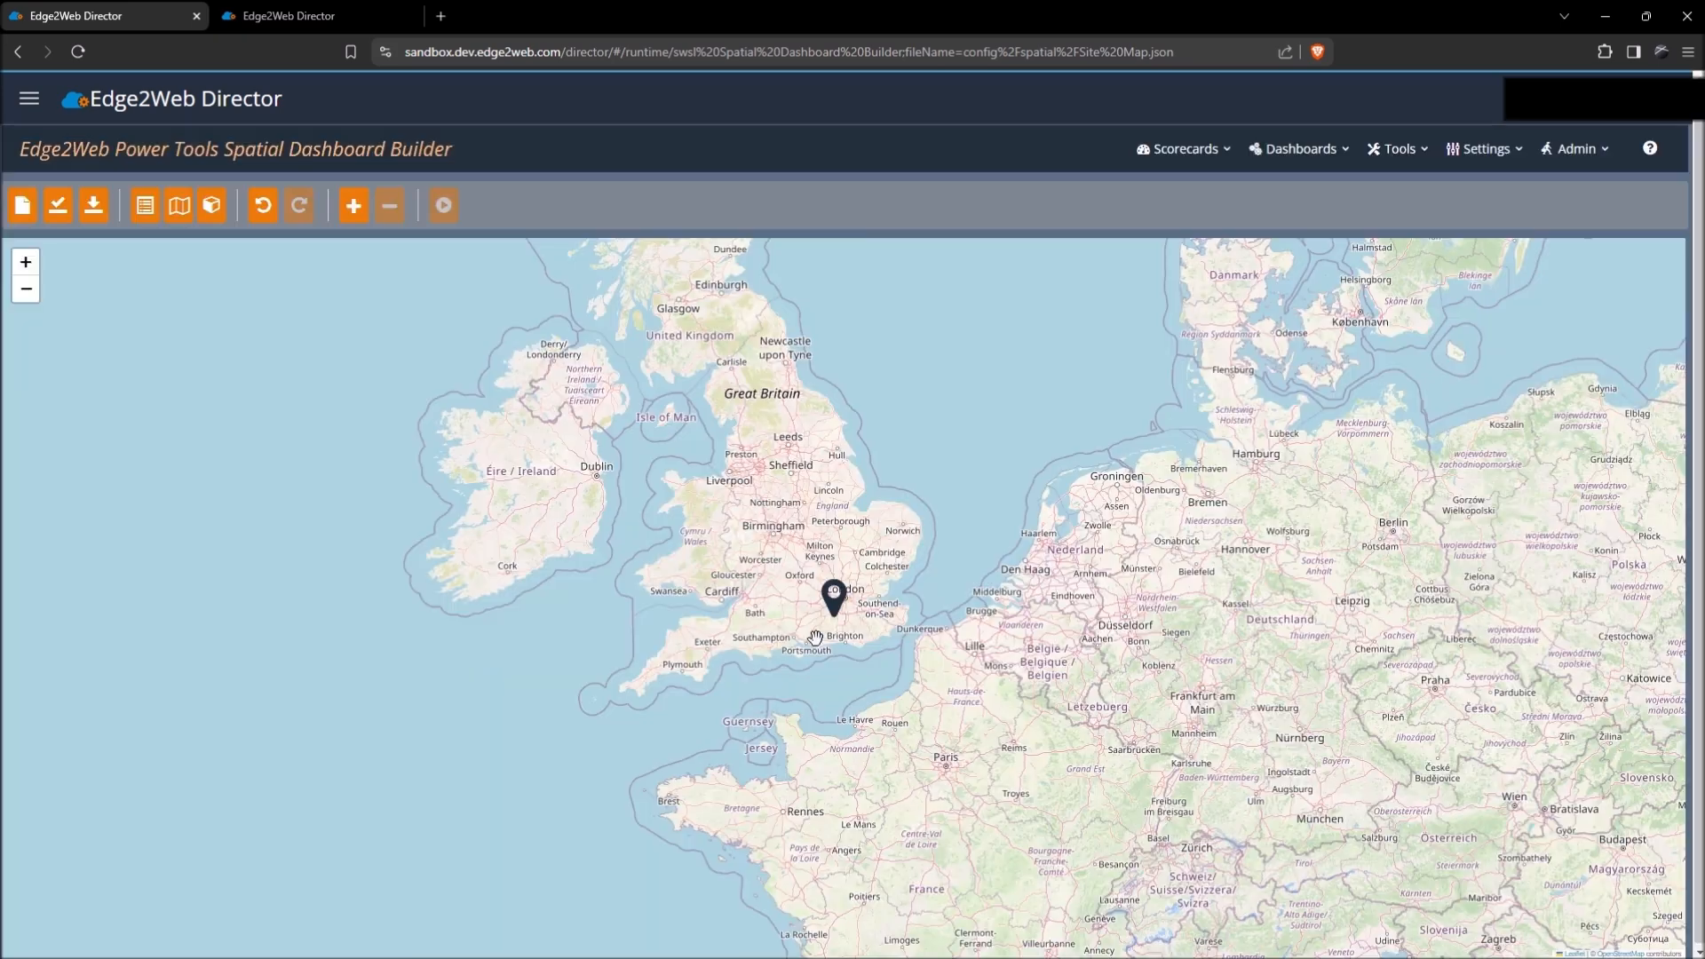
{"action": "left_click", "coordinate": [354, 207]}
{"action": "left_click", "coordinate": [703, 356]}
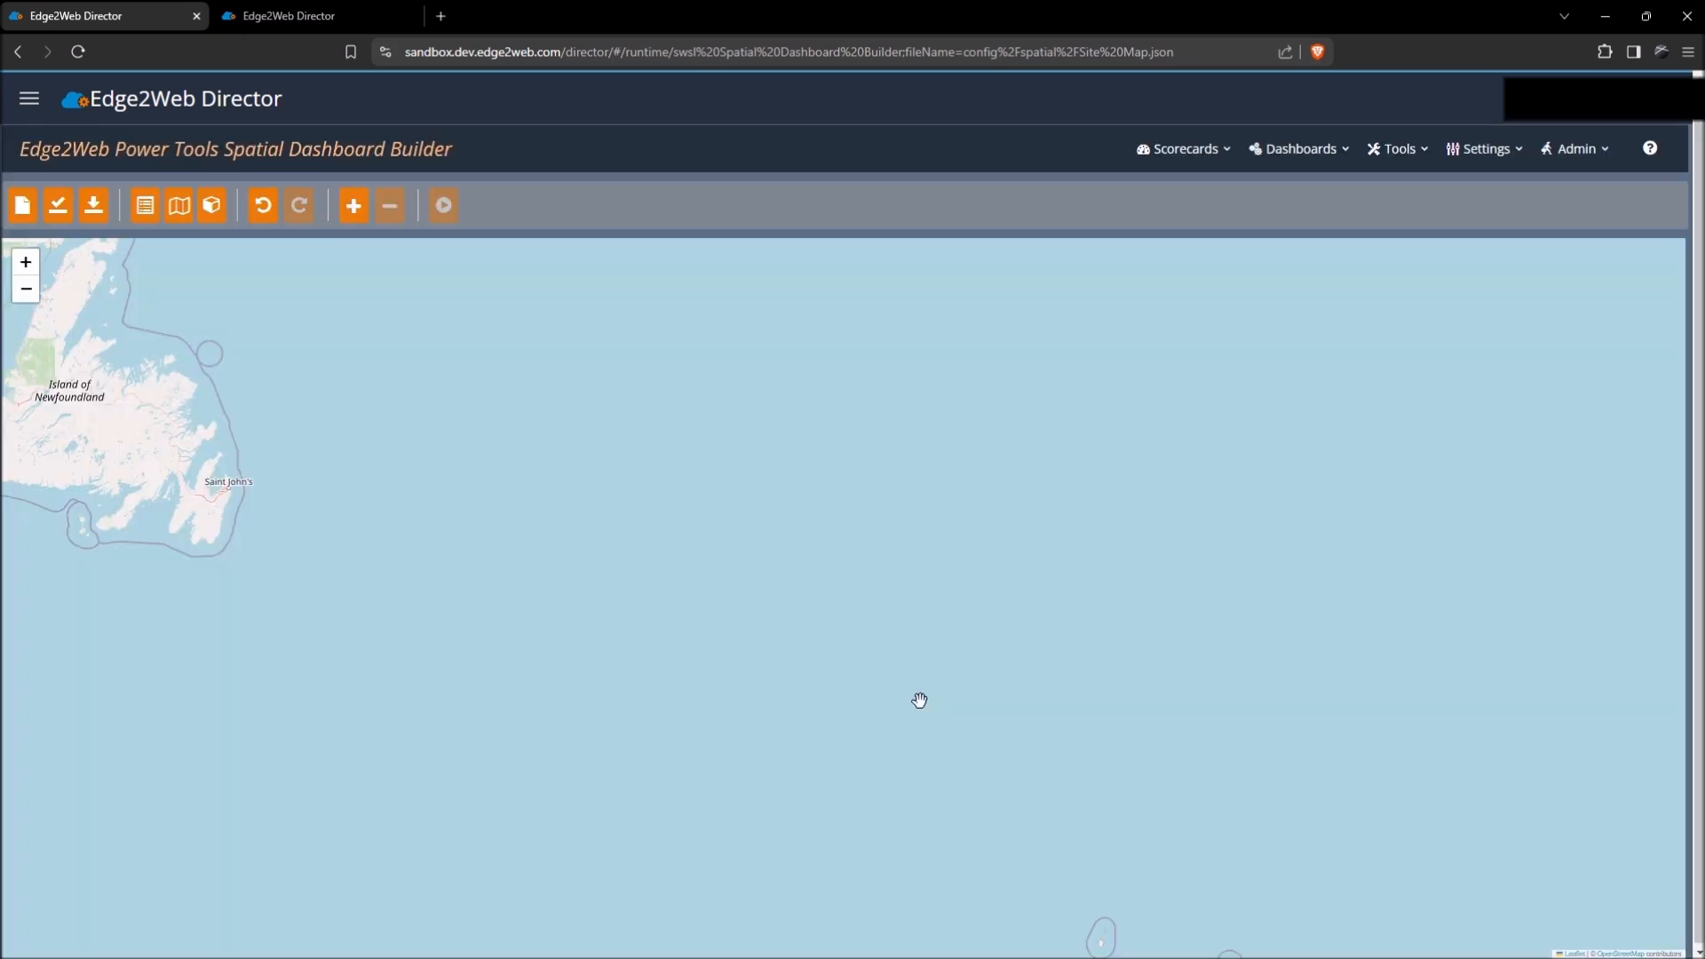
{"action": "scroll", "coordinate": [919, 700], "scroll_direction": "down", "scroll_amount": 5}
{"action": "left_click_drag", "start_coordinate": [944, 715], "coordinate": [869, 609]}
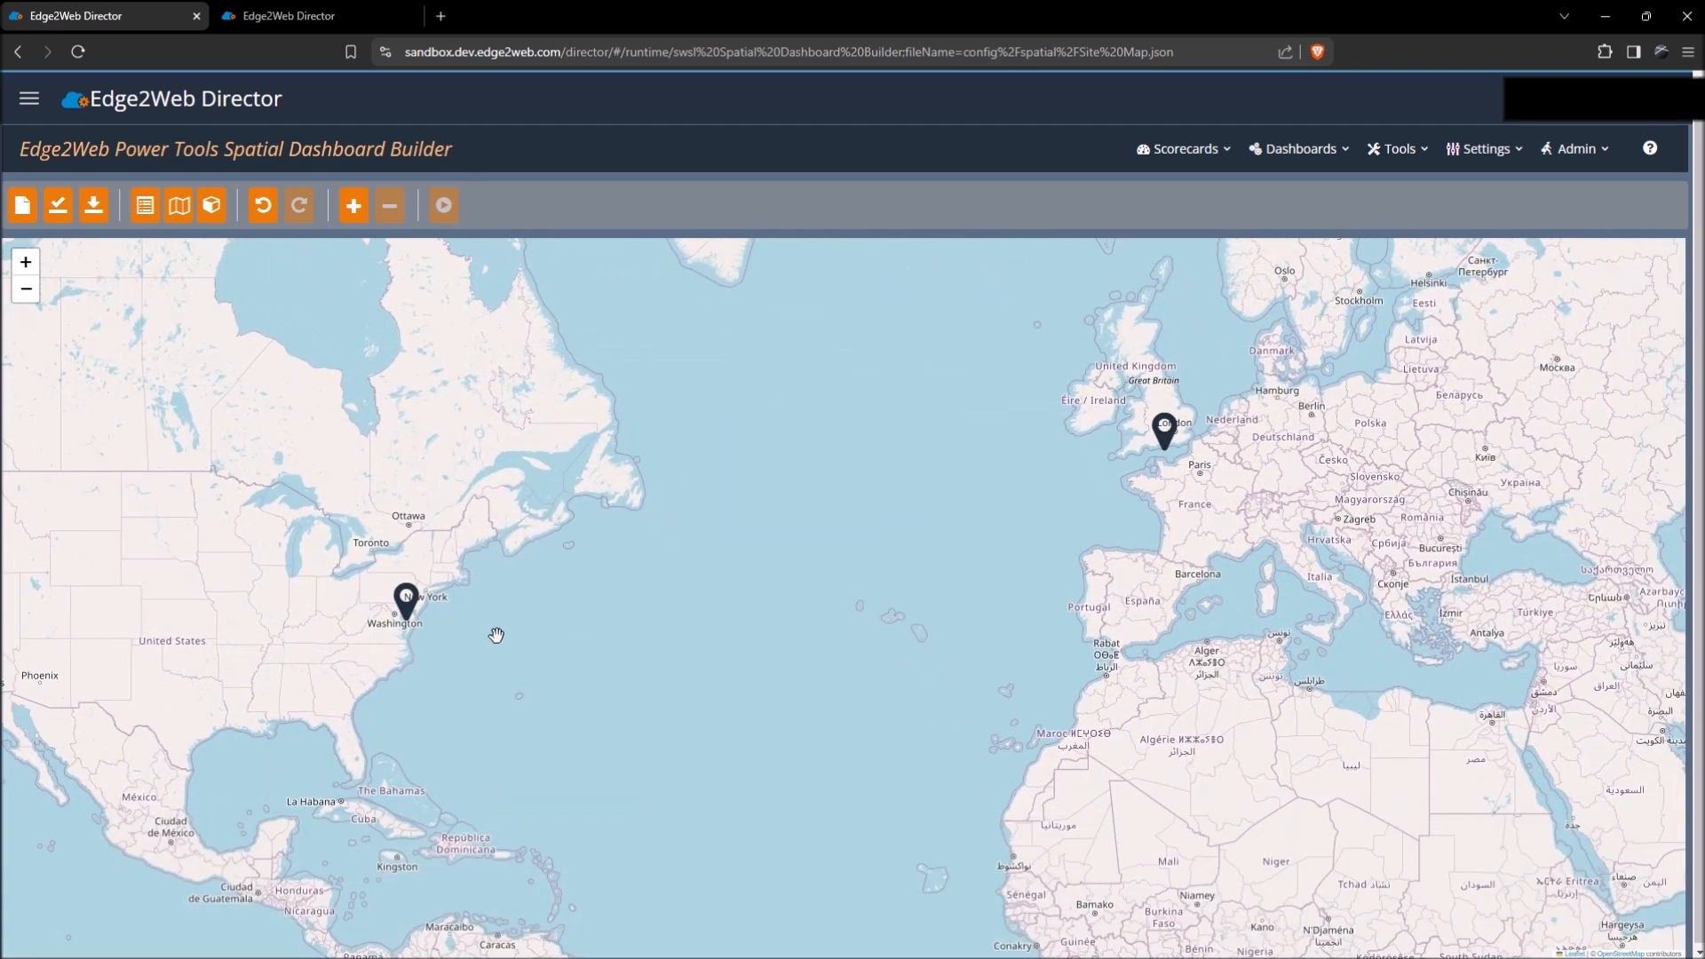
Open the card settings of both plant markers, save the Site Map layout and run the dashboard.
{"action": "left_click", "coordinate": [408, 616]}
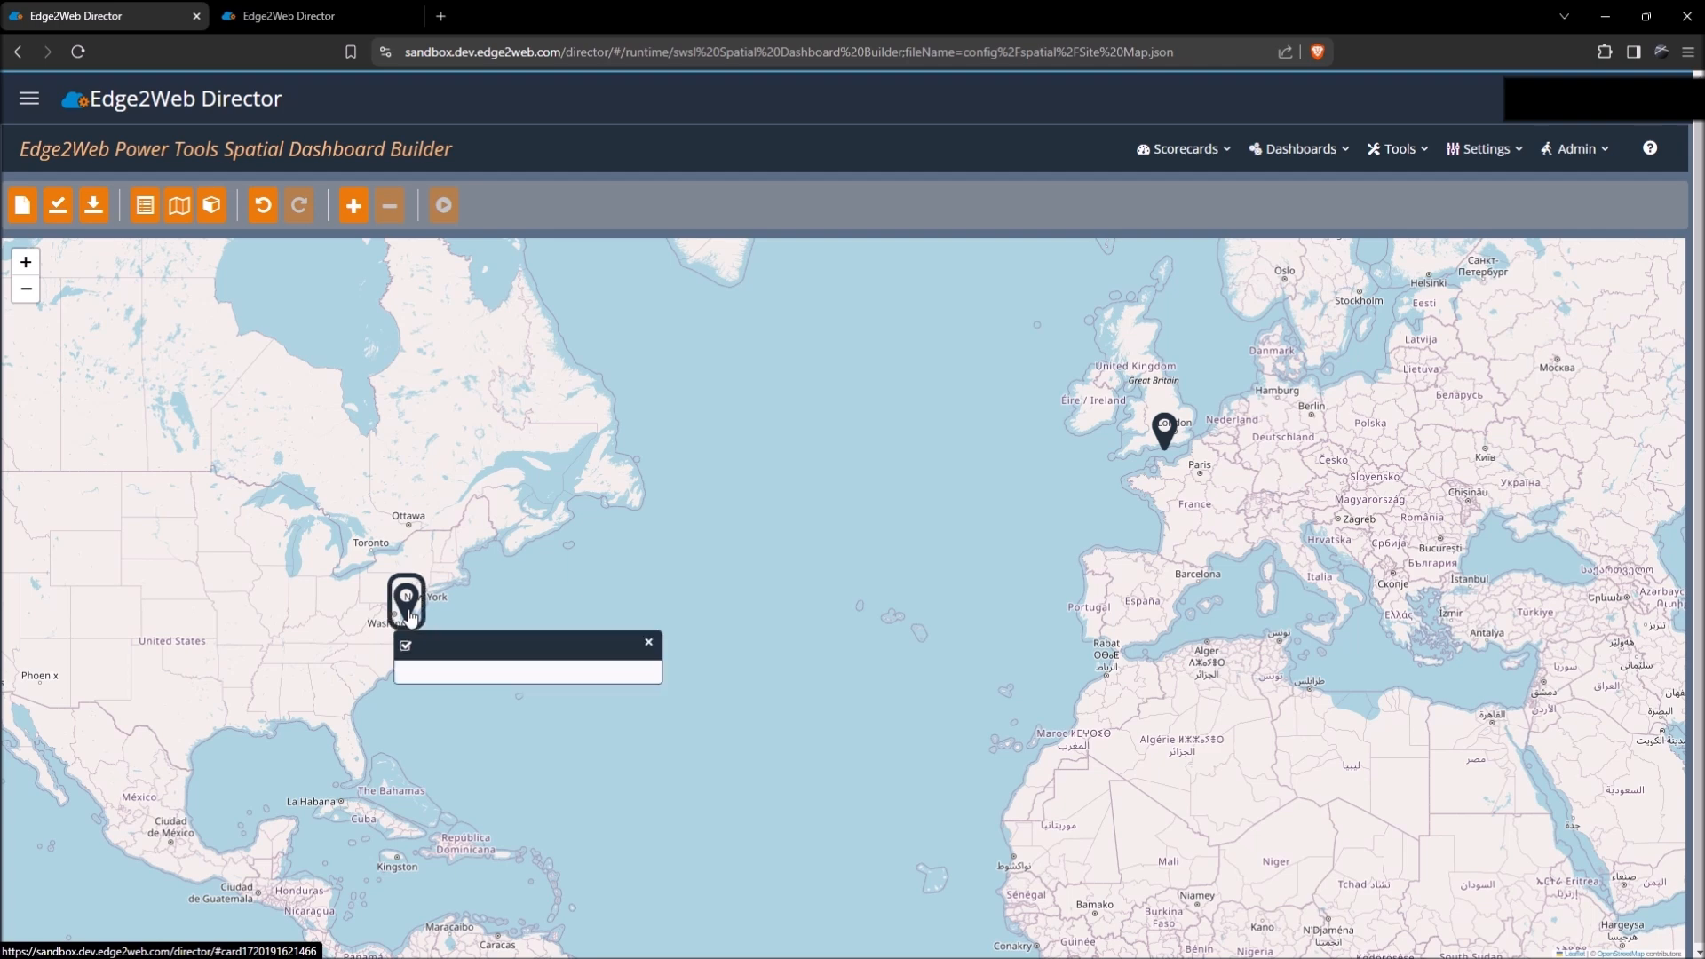
{"action": "left_click", "coordinate": [1167, 440]}
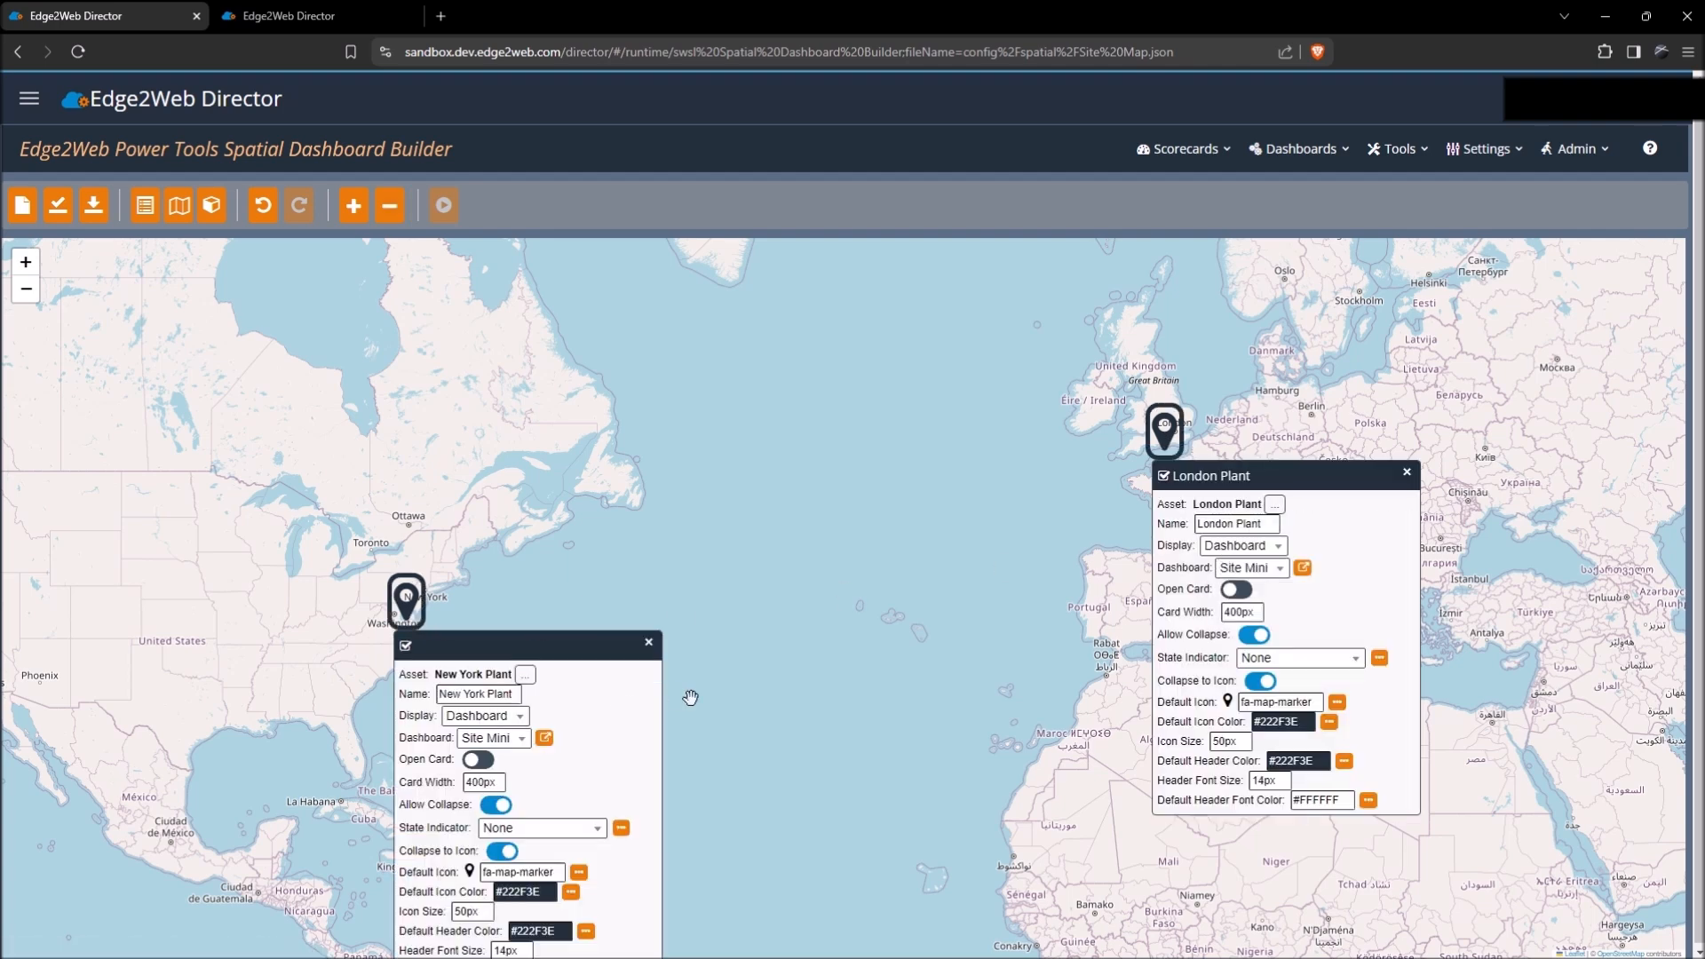
{"action": "left_click", "coordinate": [58, 206]}
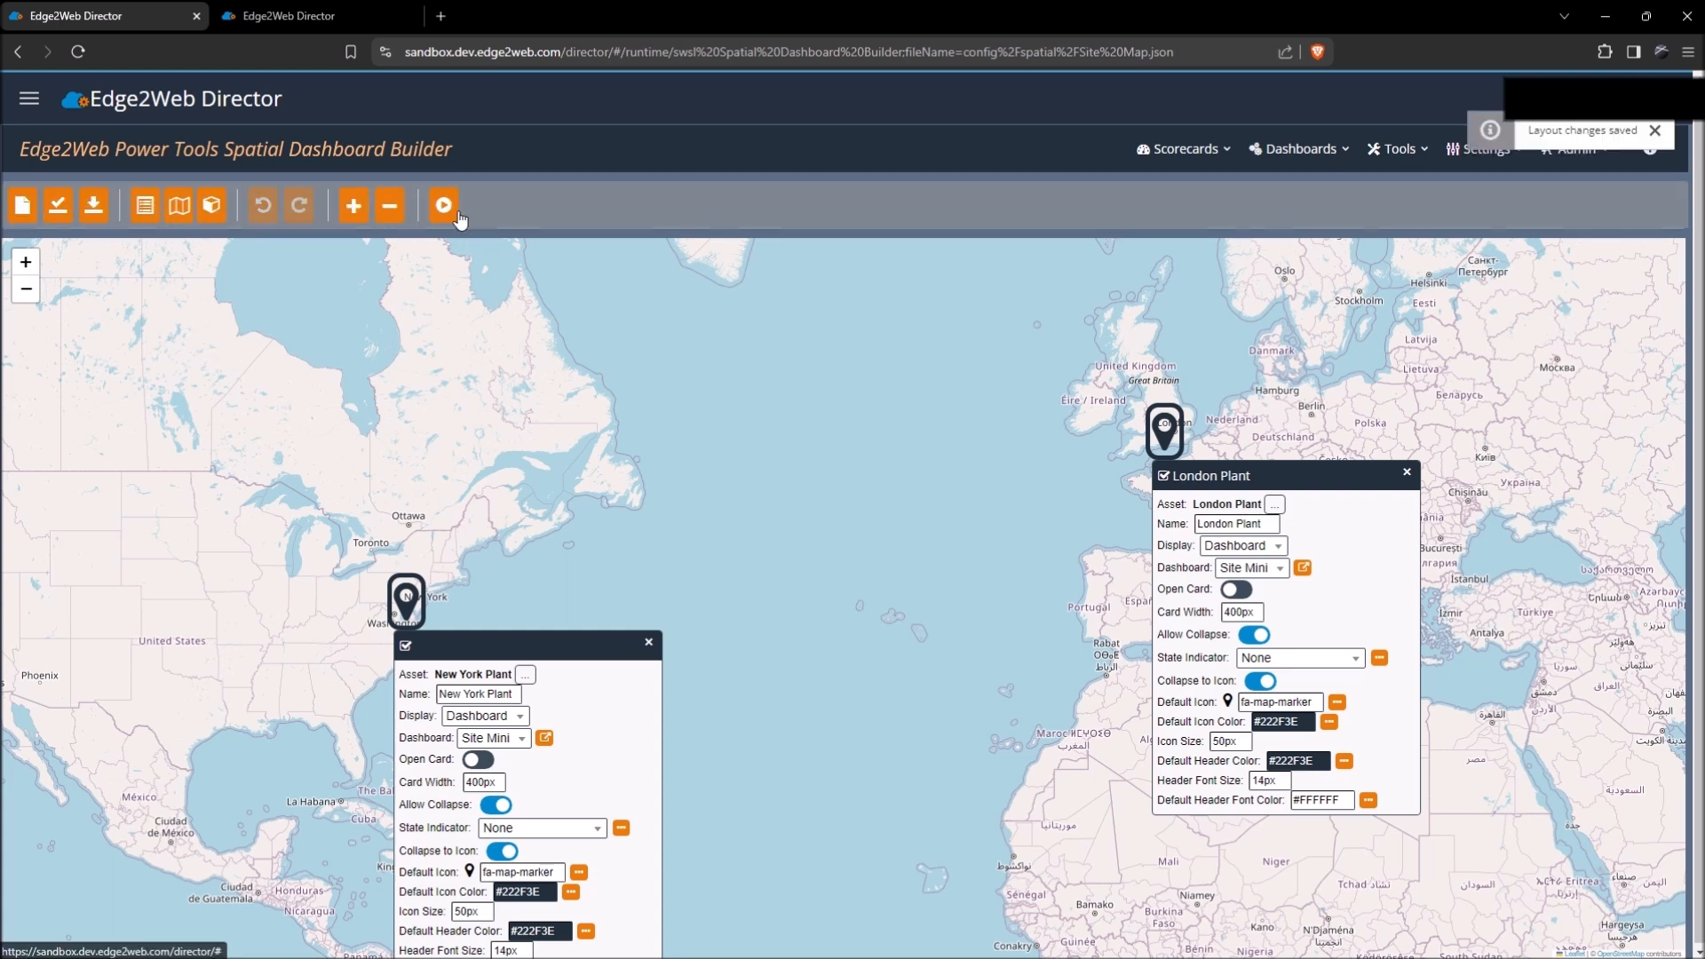
{"action": "left_click", "coordinate": [457, 214]}
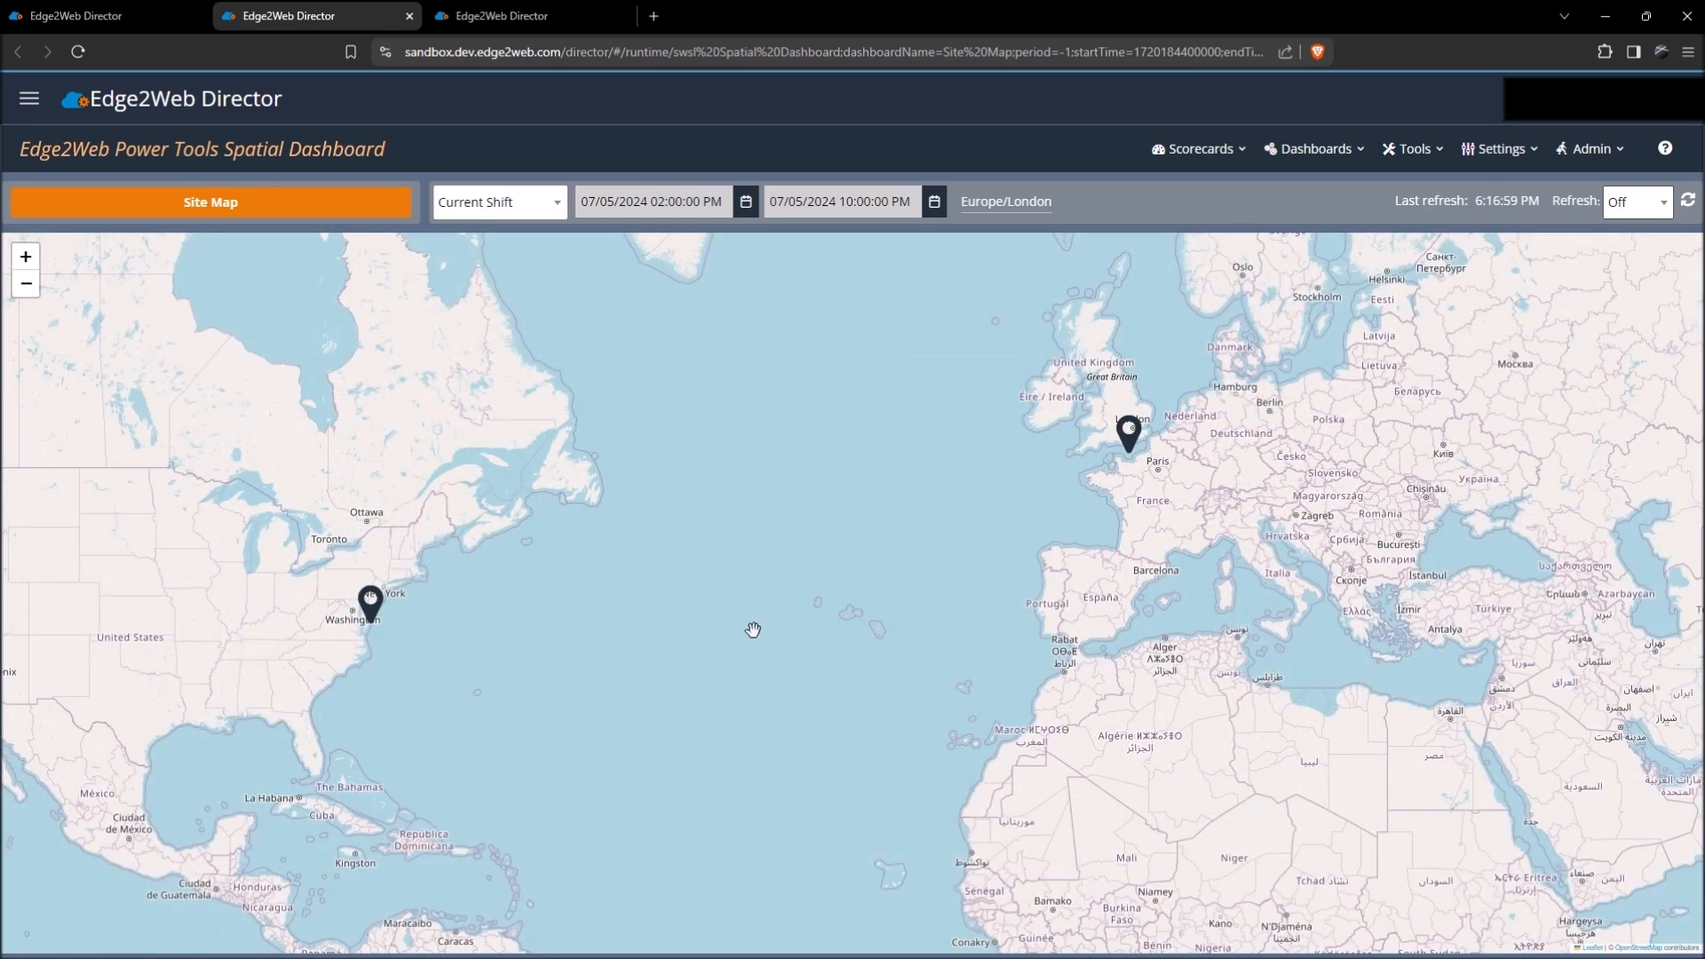
Open the New York Plant card on the live map, follow its details to the Site Layout and expand the Sealer card.
{"action": "left_click", "coordinate": [373, 617]}
{"action": "left_click_drag", "start_coordinate": [755, 657], "coordinate": [915, 593]}
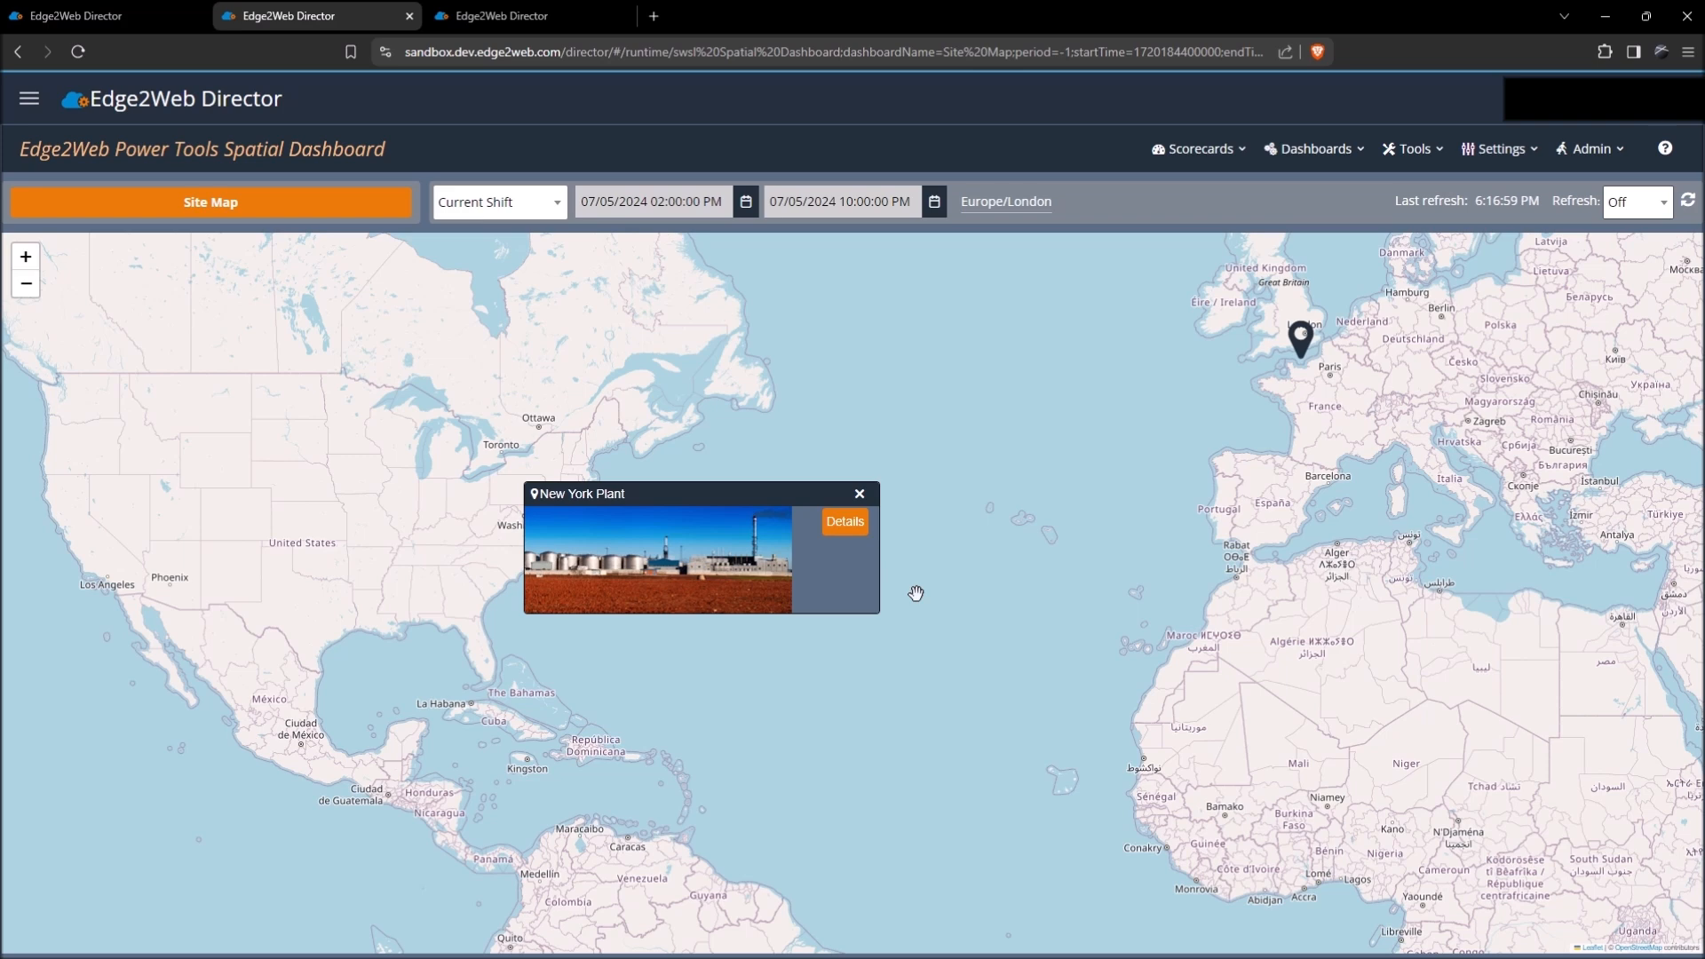
{"action": "left_click", "coordinate": [842, 524]}
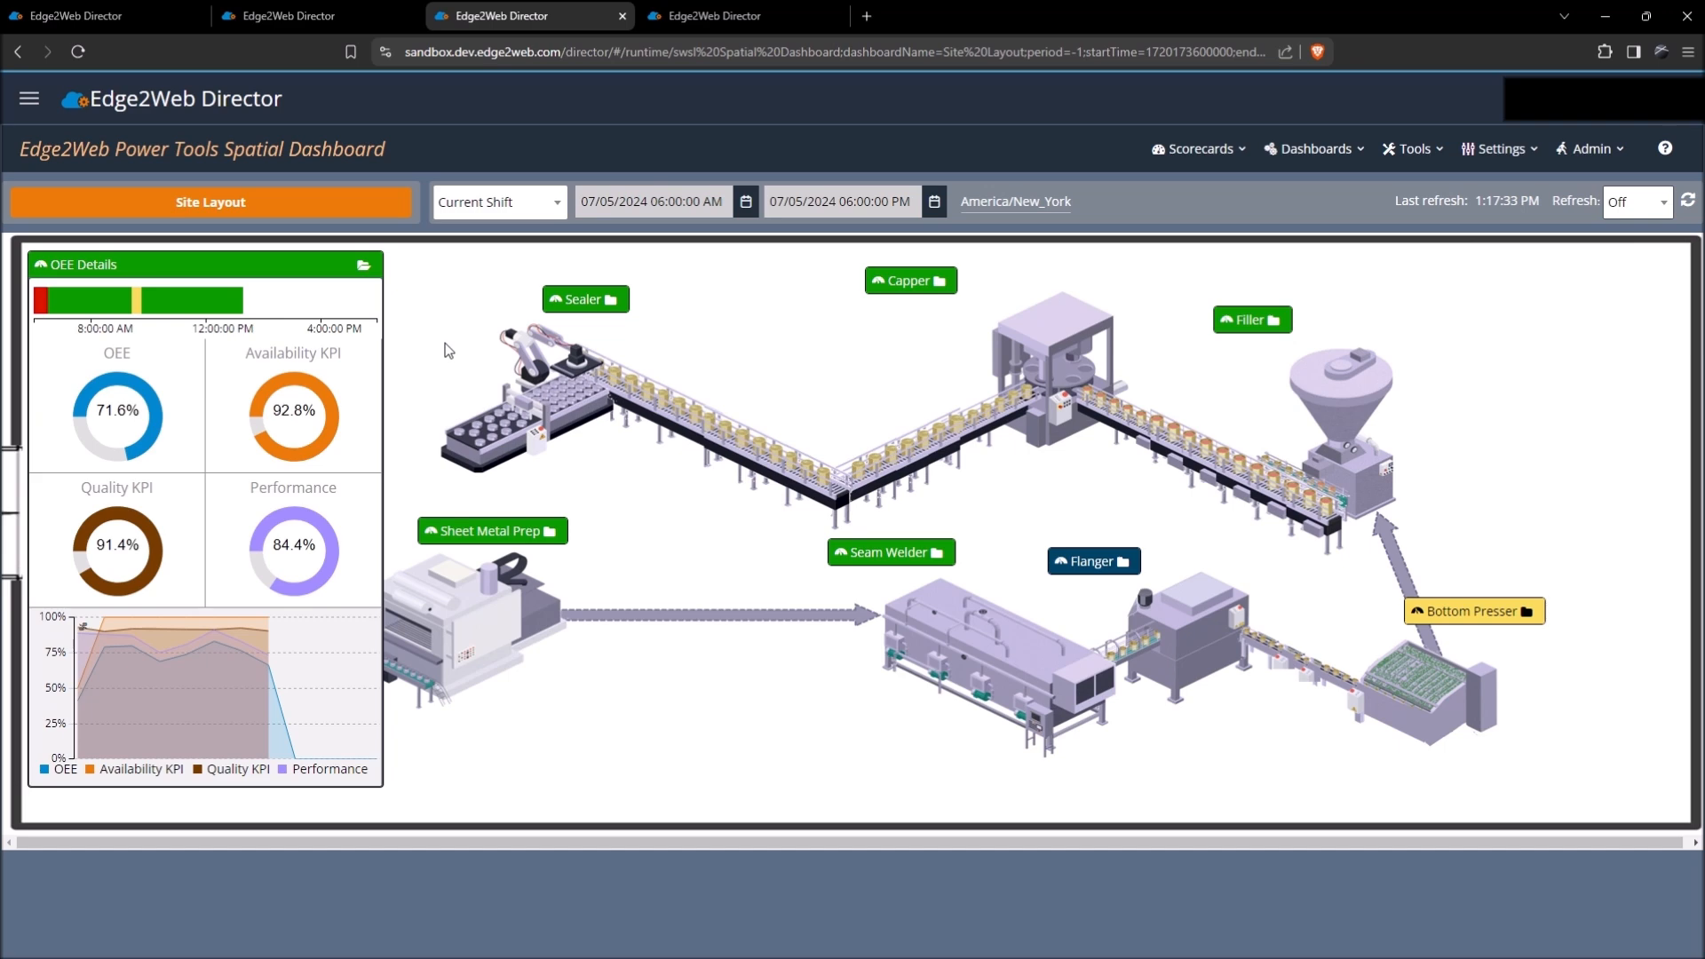
{"action": "left_click", "coordinate": [616, 299]}
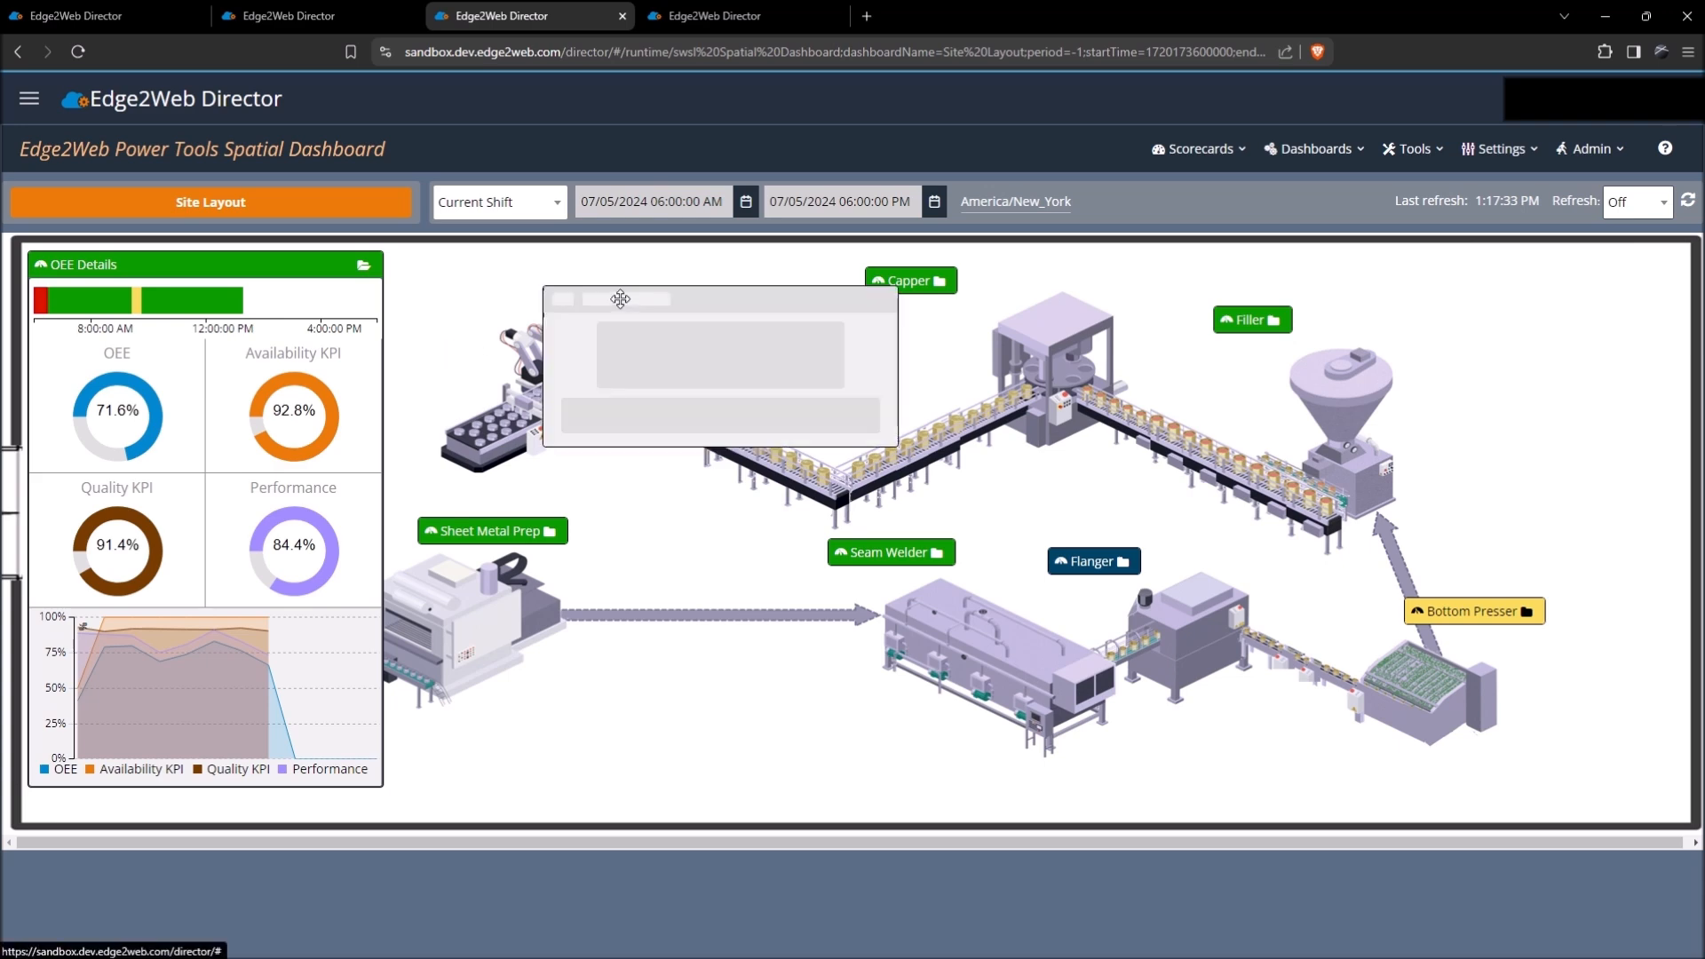